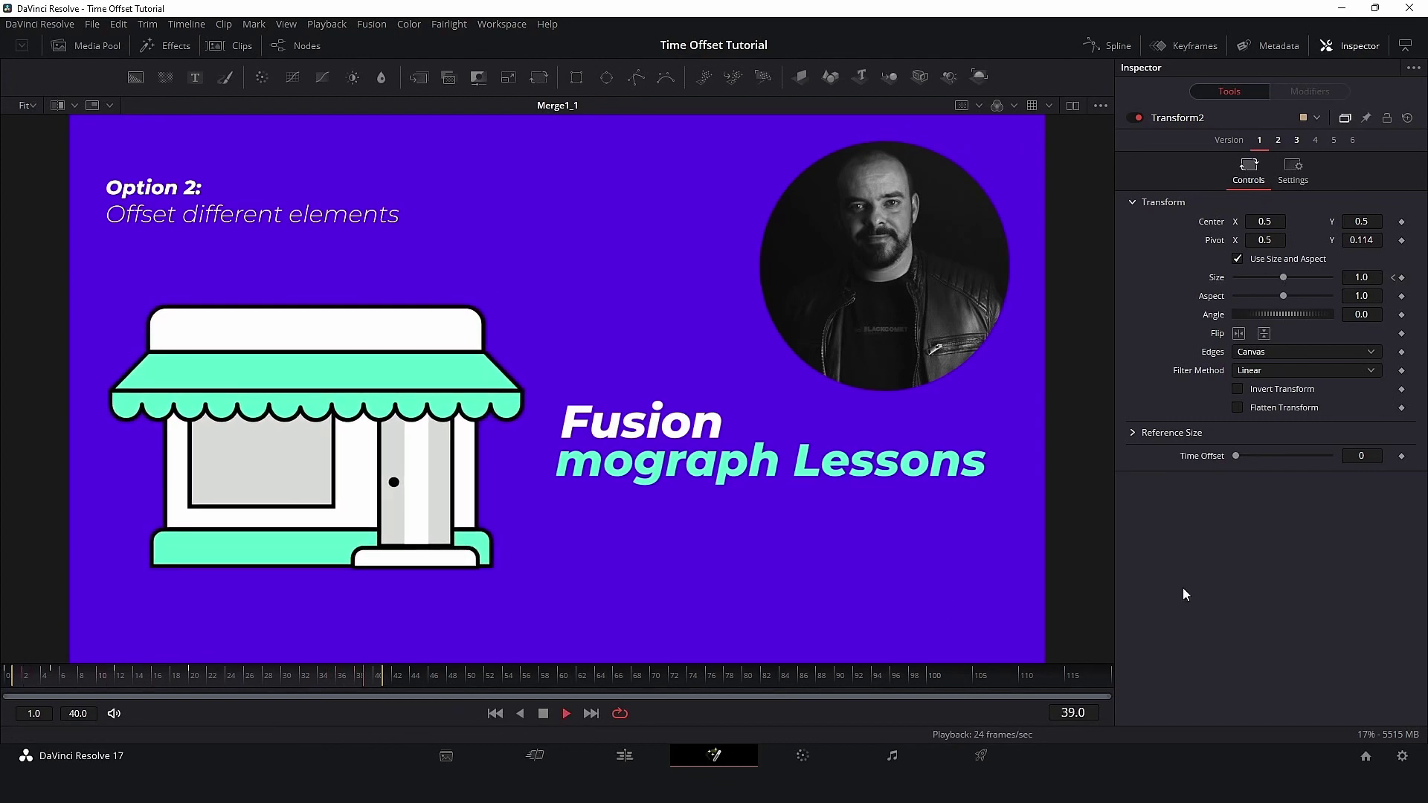
Try a Time Offset of 3 on Transform2, compare its Versions 2 and 3, then reset Time Offset to 0
drag(1235, 456, 1249, 457)
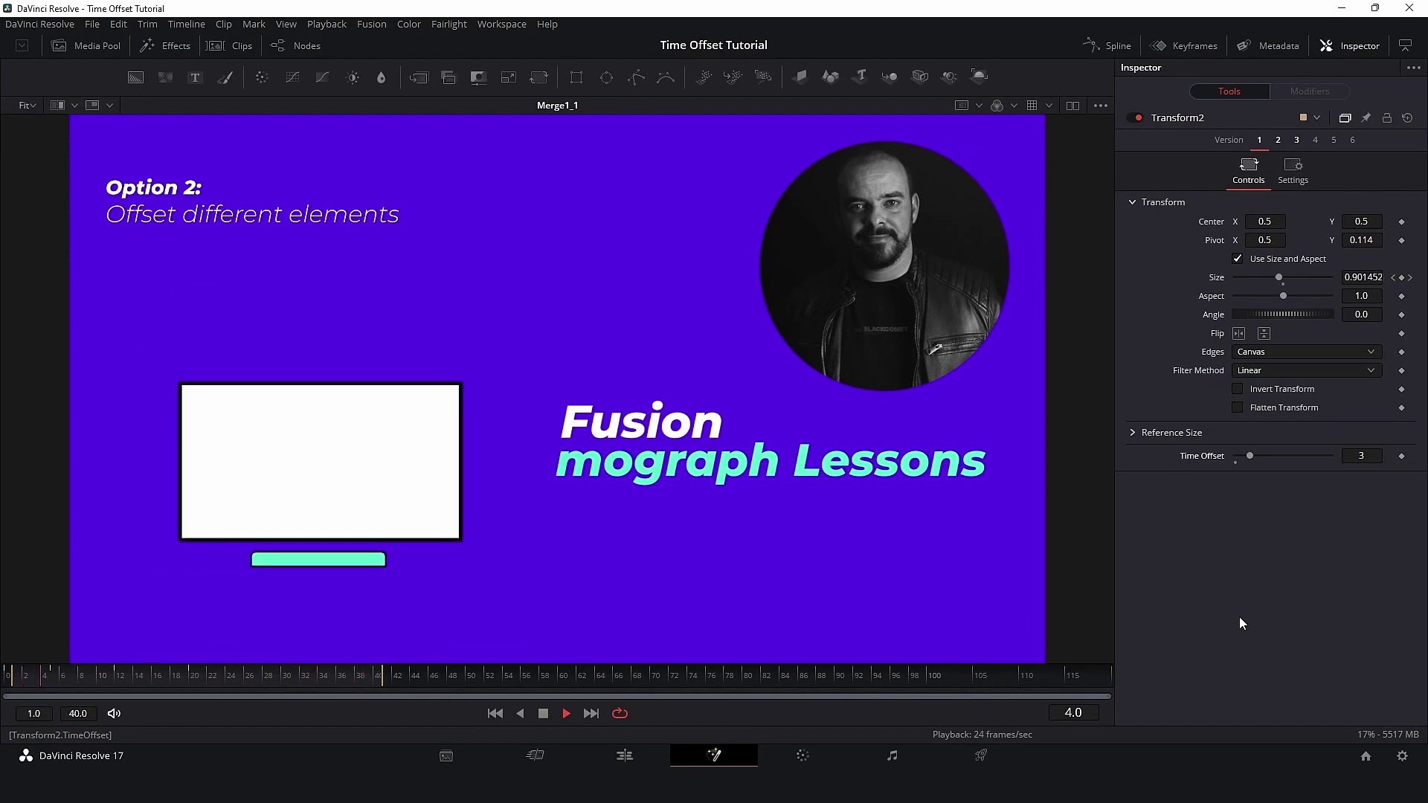
click(1277, 140)
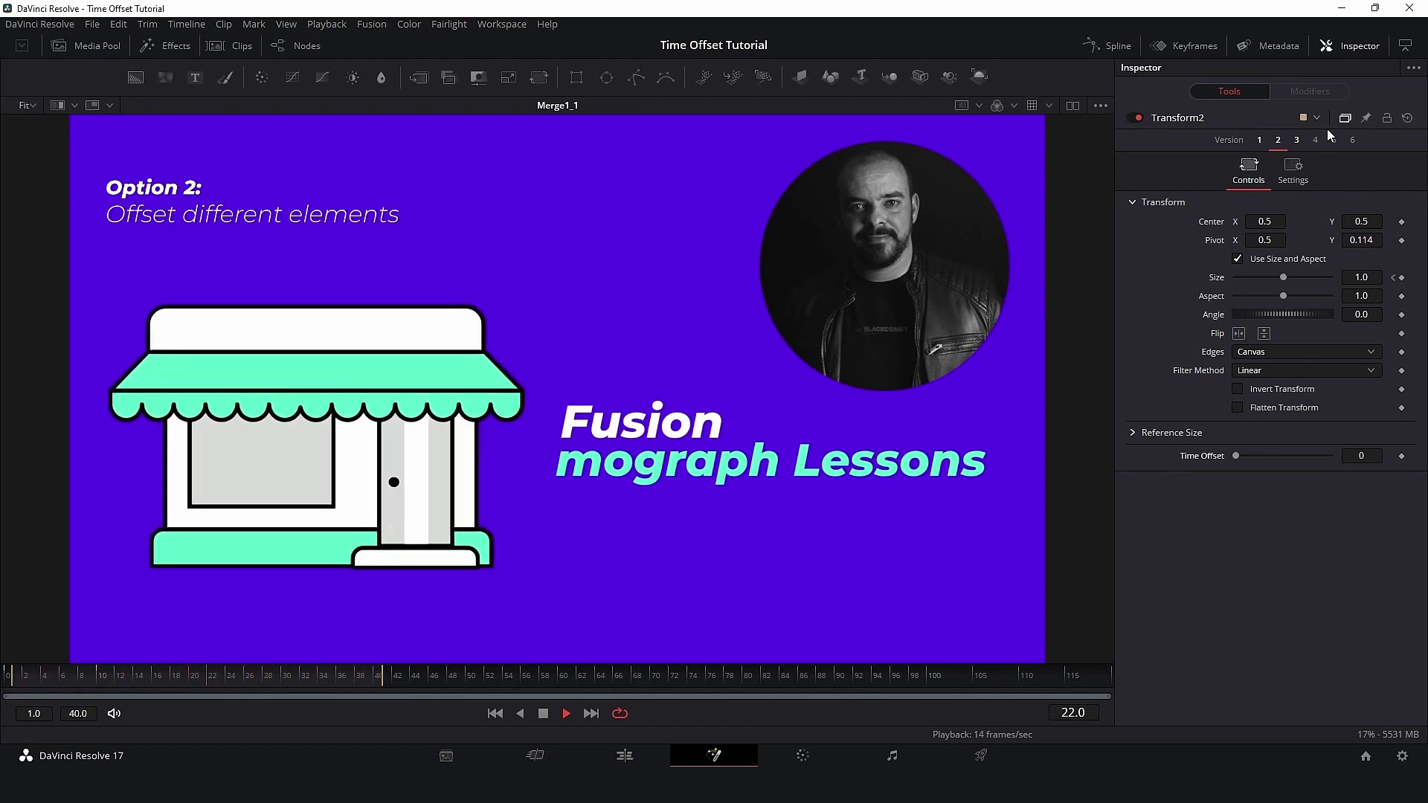
click(1295, 145)
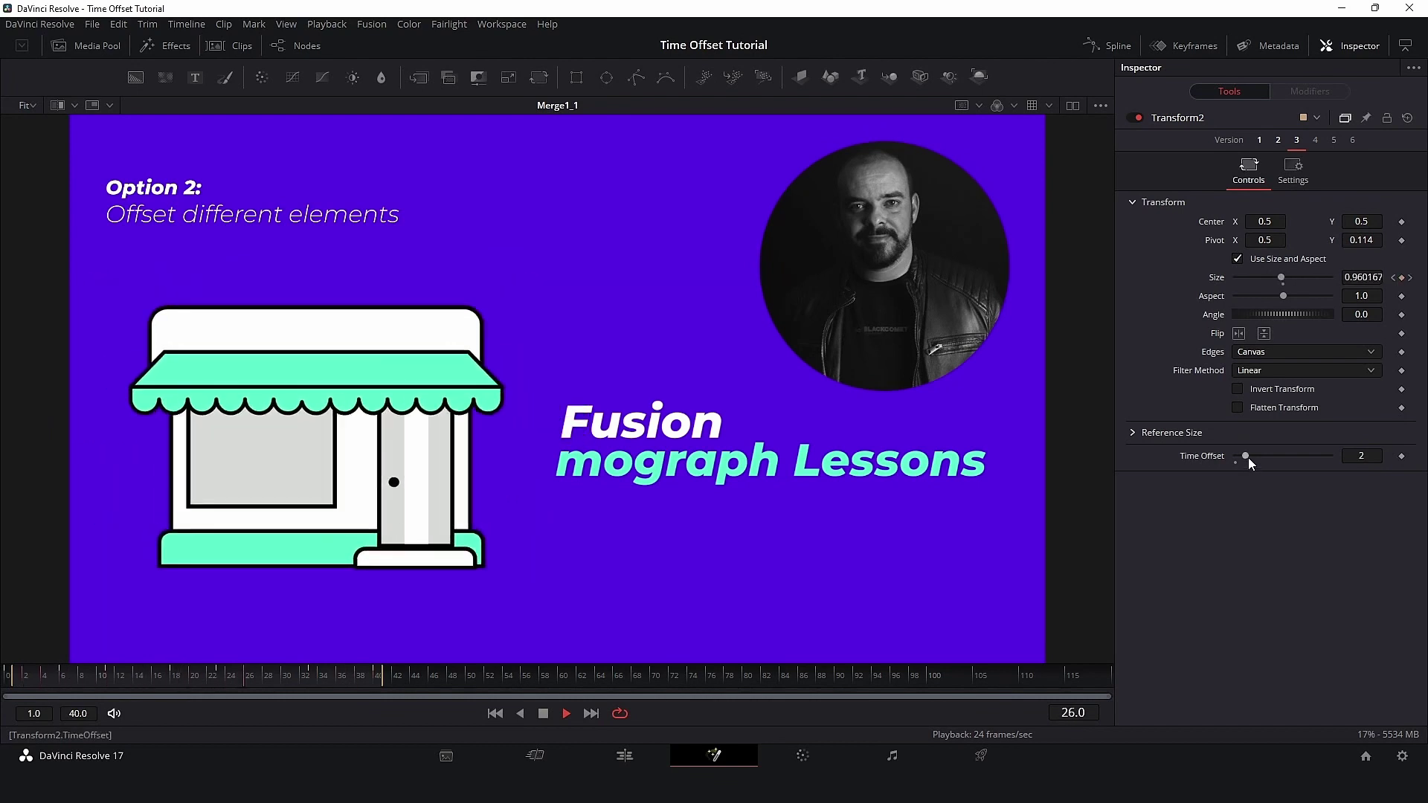
drag(1245, 456, 1231, 456)
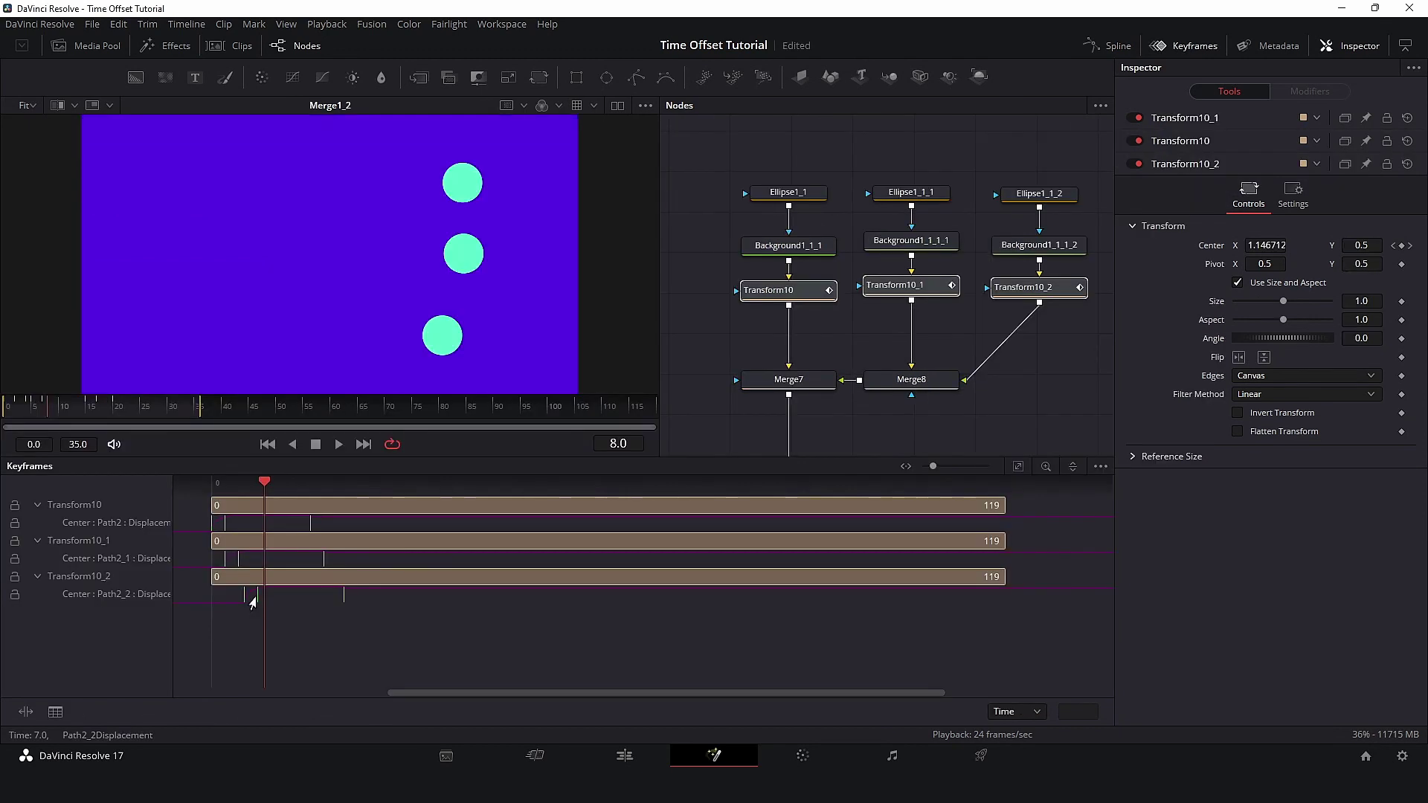
Play the circles animation from frame 2, stop it, and enlarge the viewer and node area
drag(264, 484, 224, 491)
key(space)
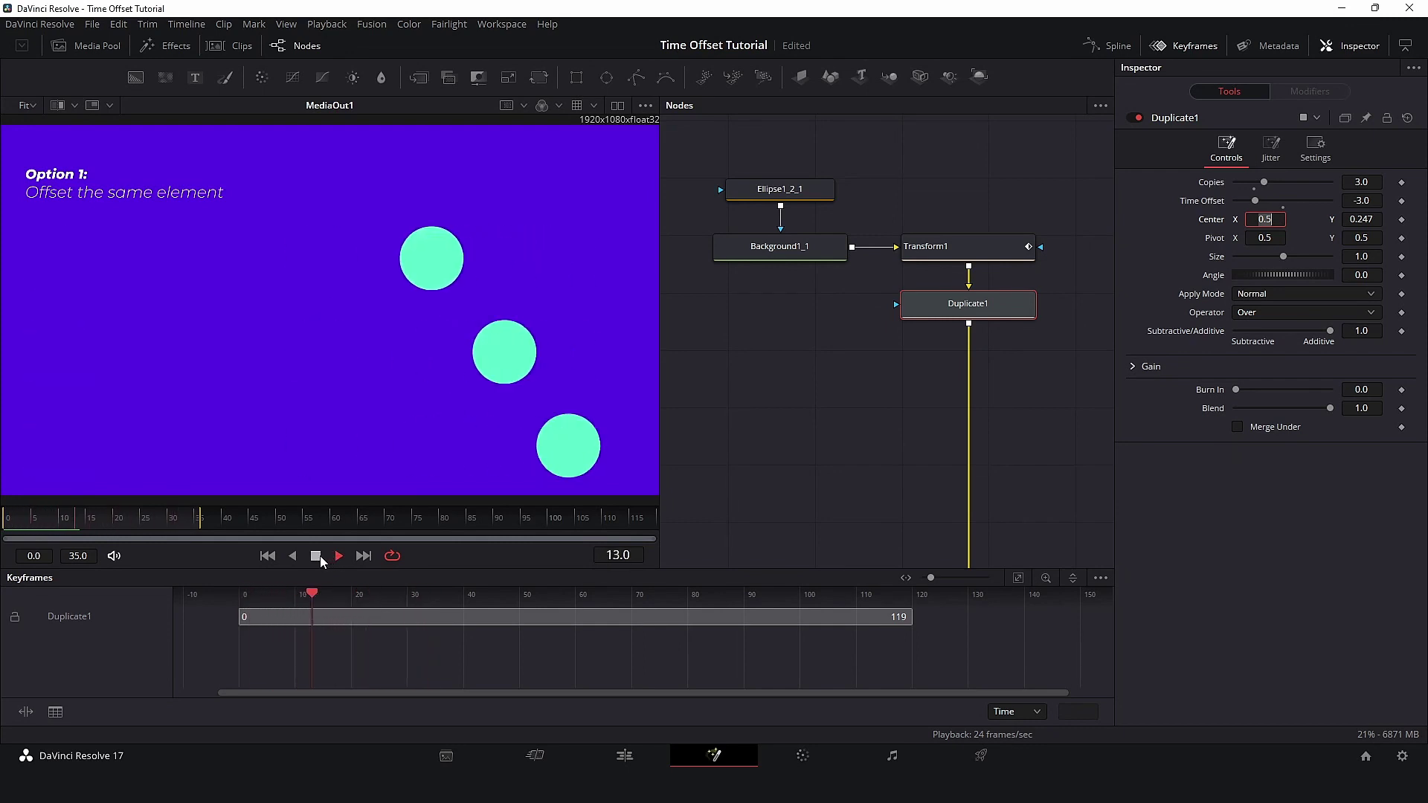
click(315, 556)
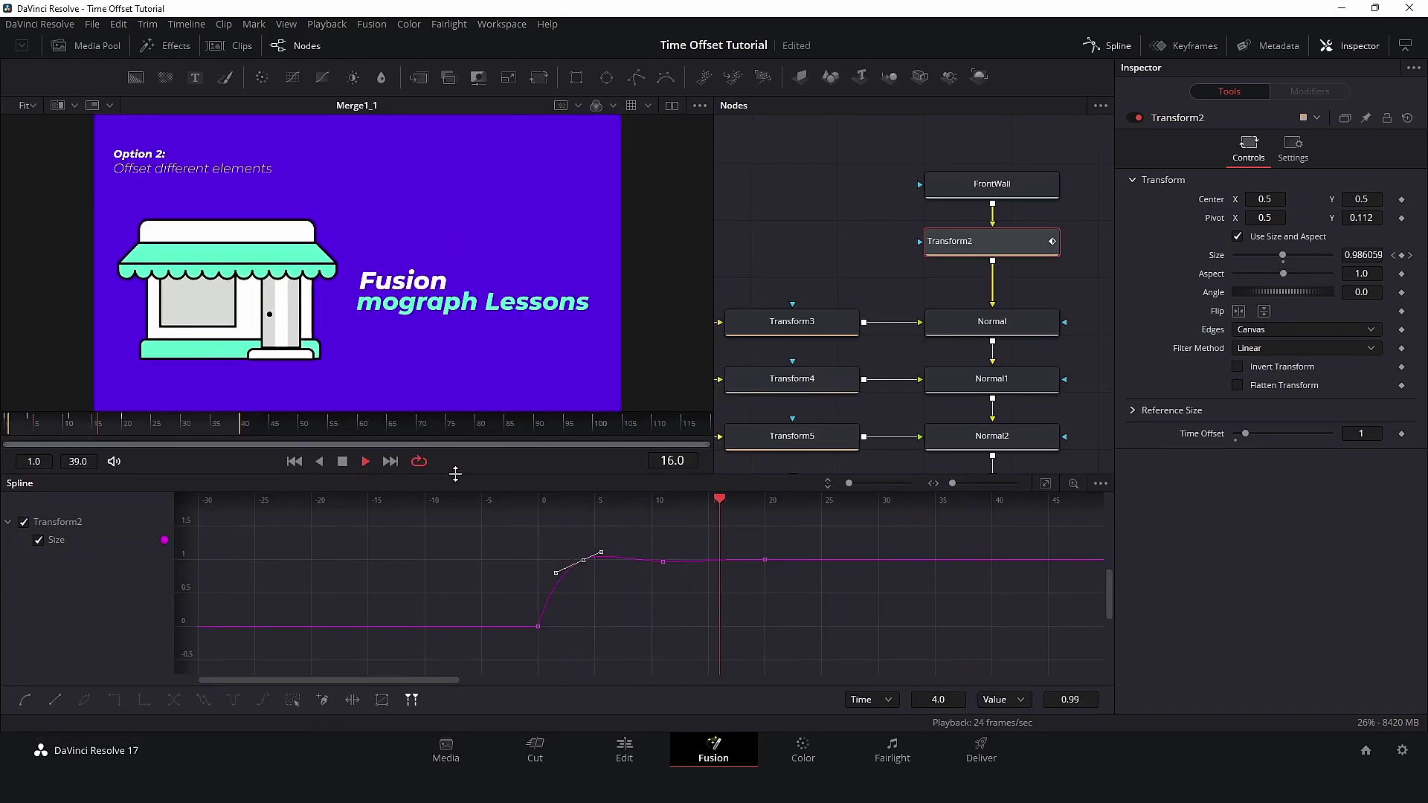
drag(455, 473, 456, 553)
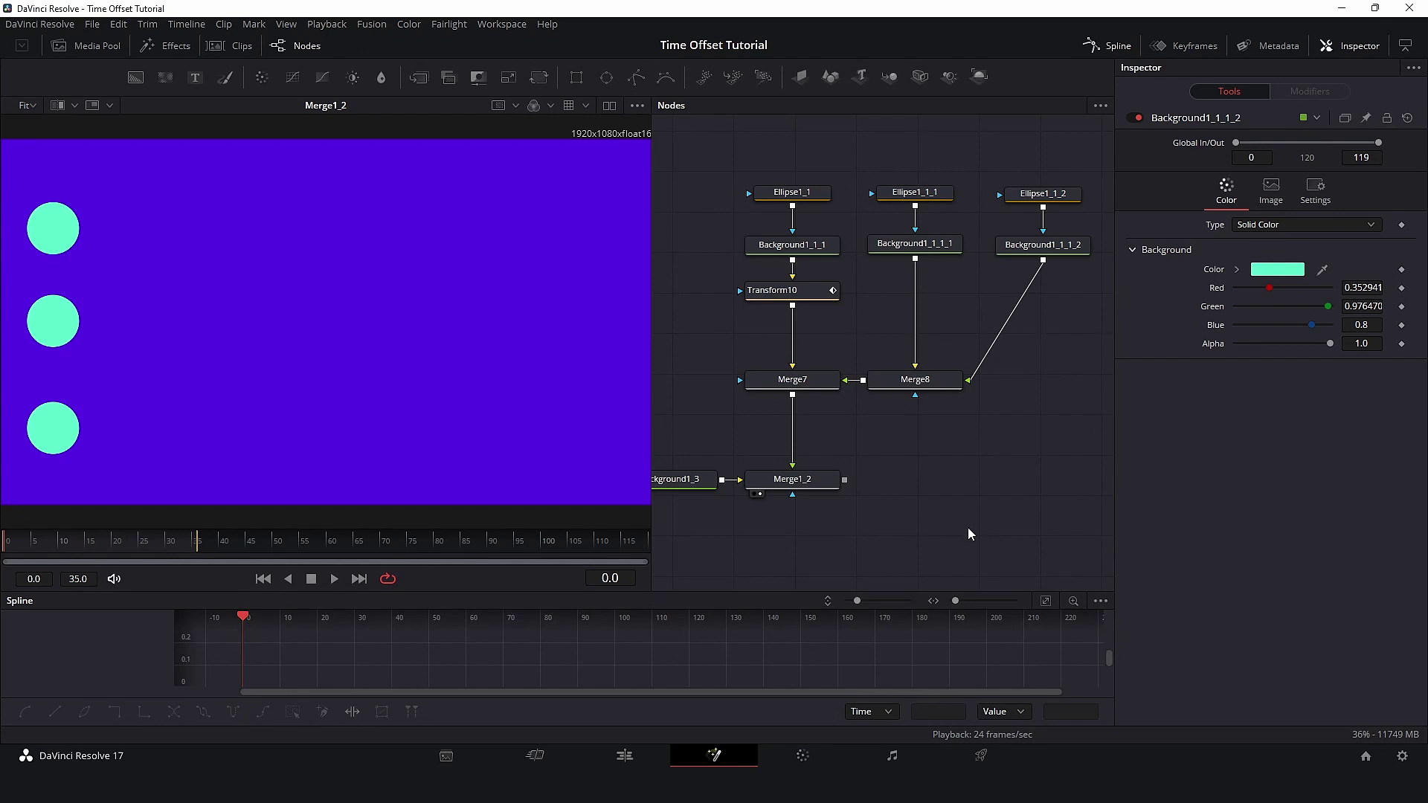
Select Transform10 and play its slide animation from the start, returning the playhead to frame 0
click(331, 581)
click(311, 579)
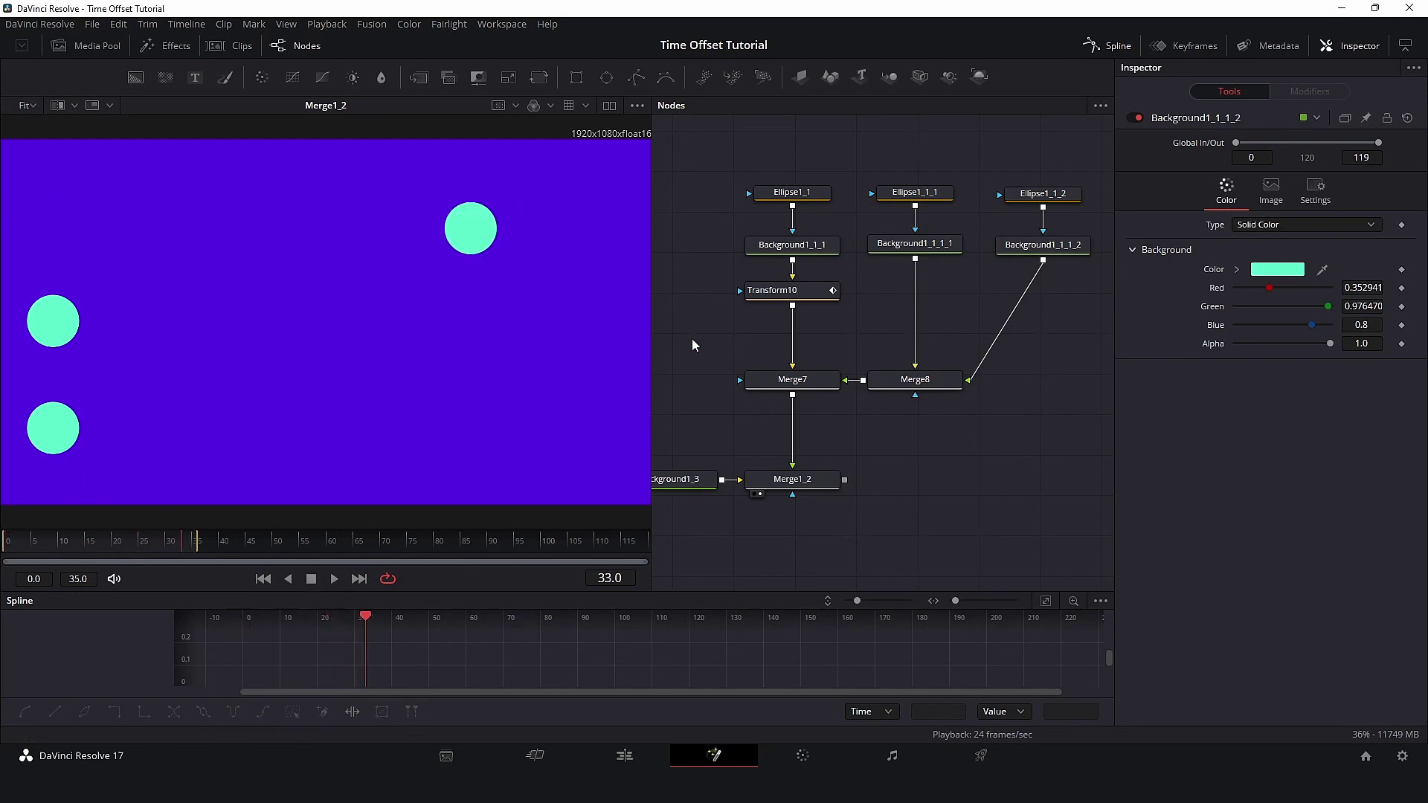
click(773, 290)
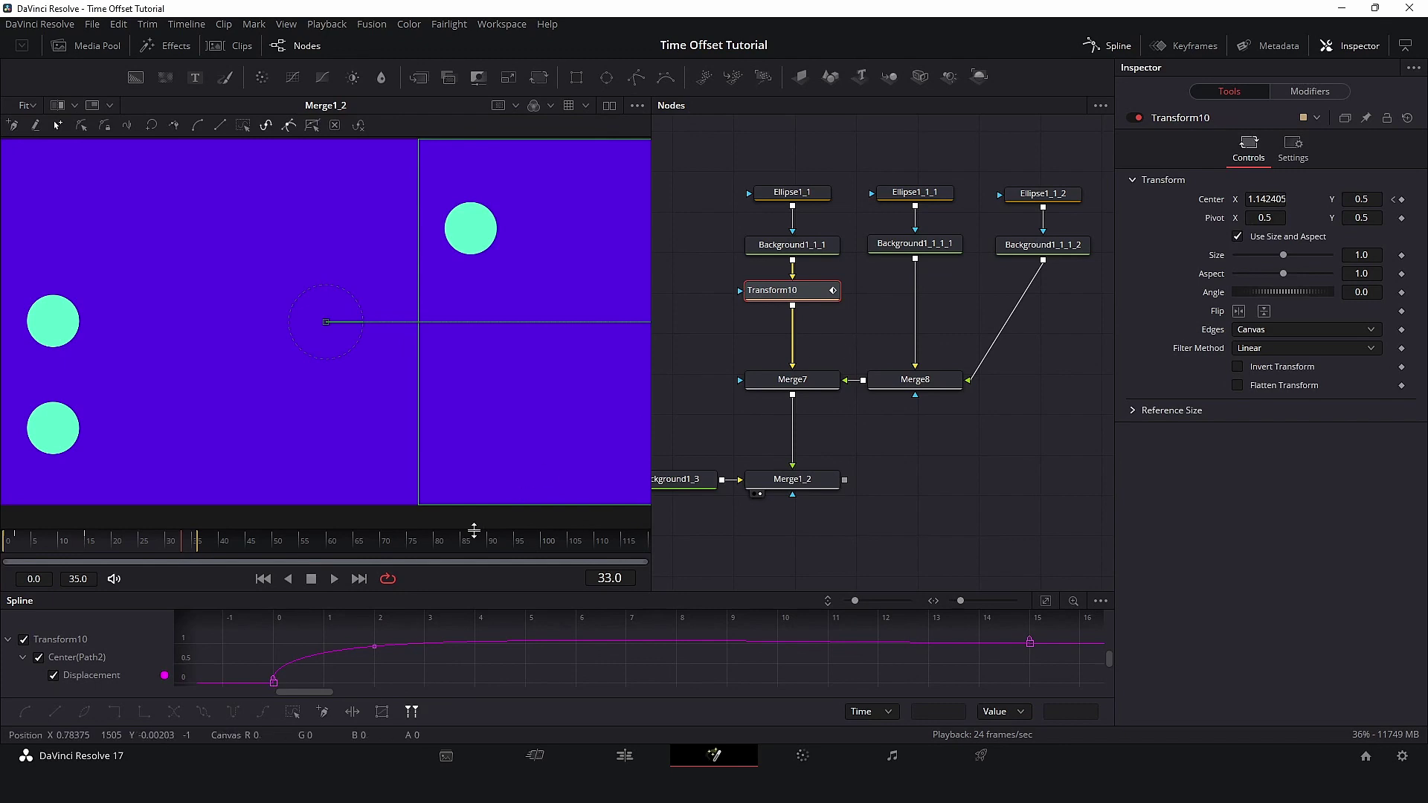
click(263, 579)
click(334, 578)
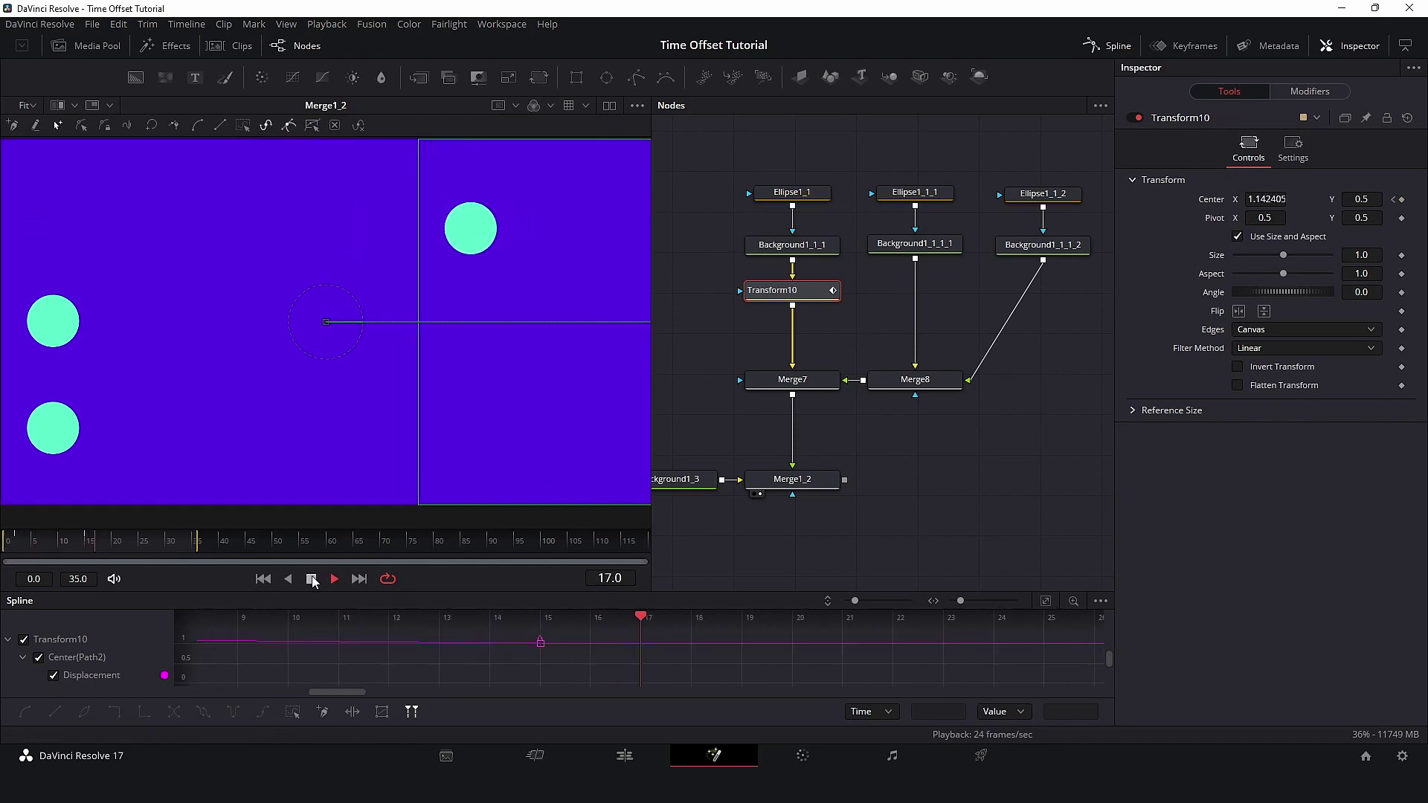
click(311, 579)
key(Home)
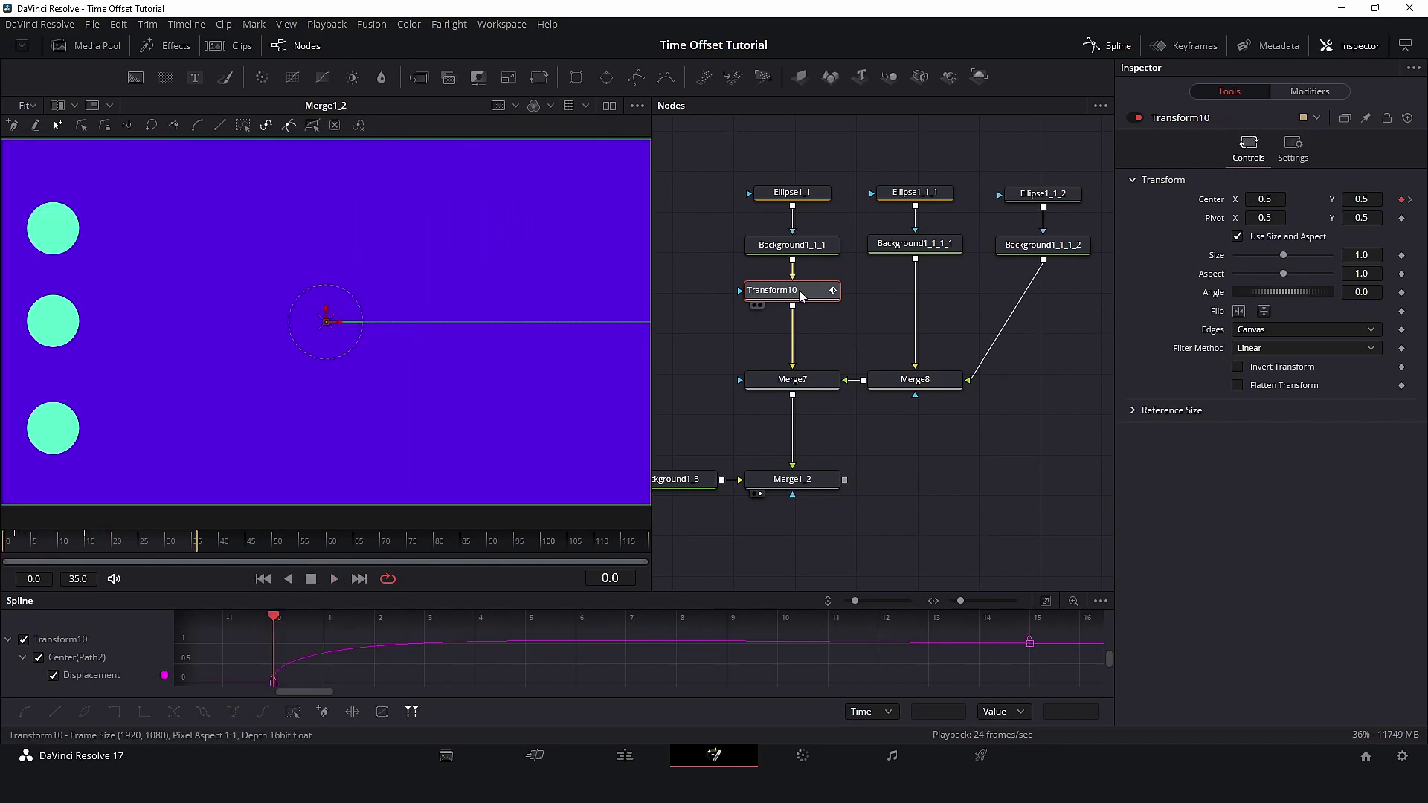
Paste copies of Transform10 under the second and third circles' Background nodes, then preview
key(ctrl+c)
click(914, 245)
key(ctrl+v)
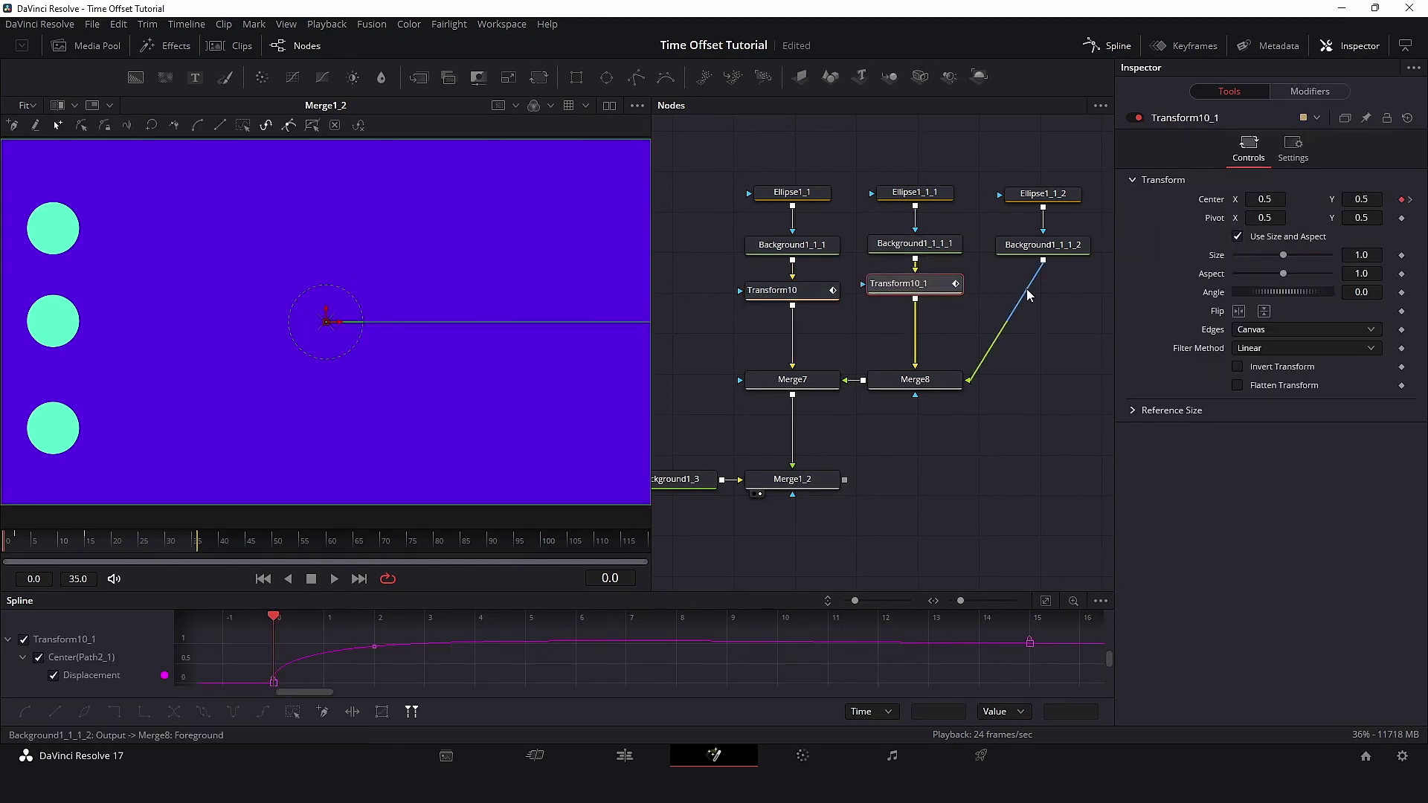
click(1046, 251)
key(ctrl+v)
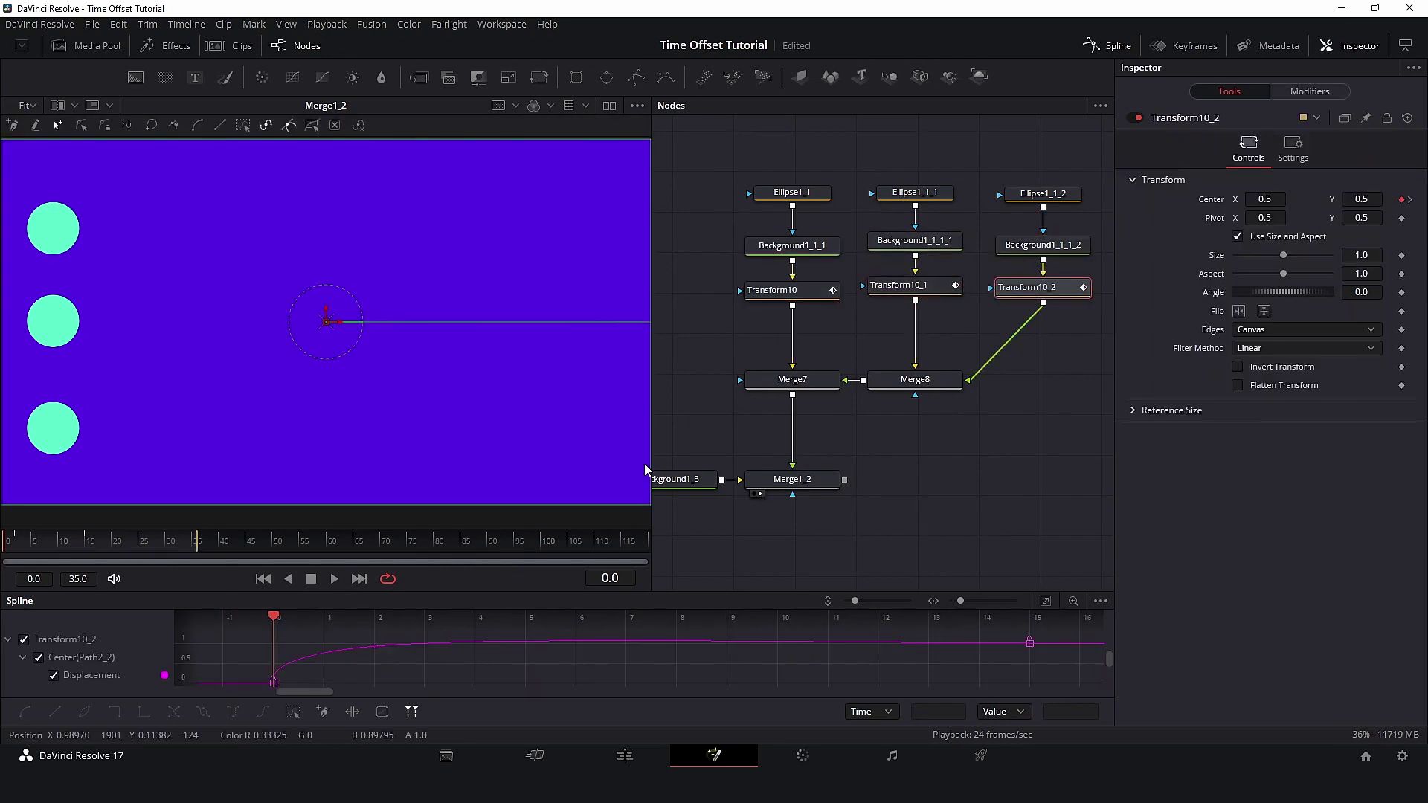
click(332, 579)
Select all three circle transforms, shift Transform10_2's keyframes later, and replay from frame 0 to check
click(1186, 45)
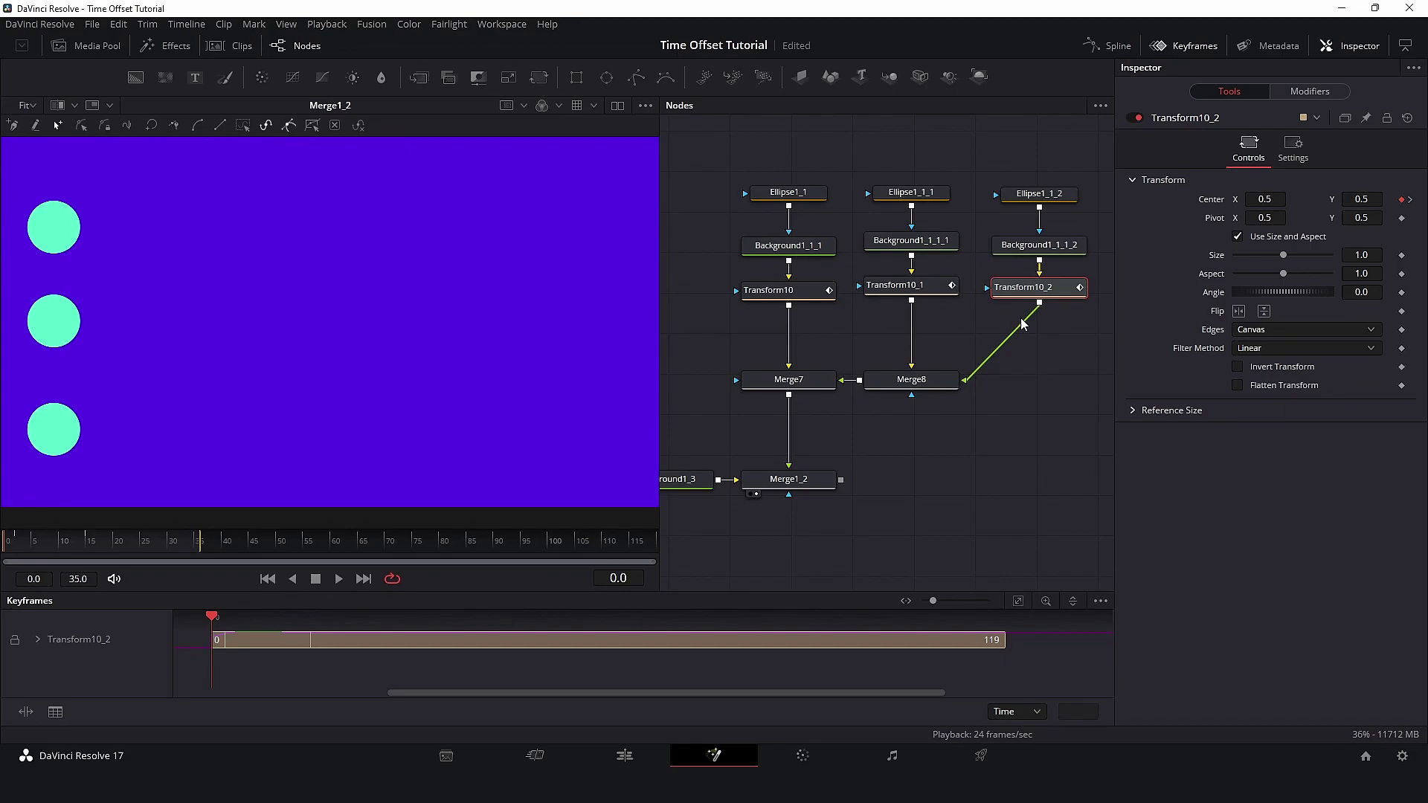
drag(1086, 306, 739, 278)
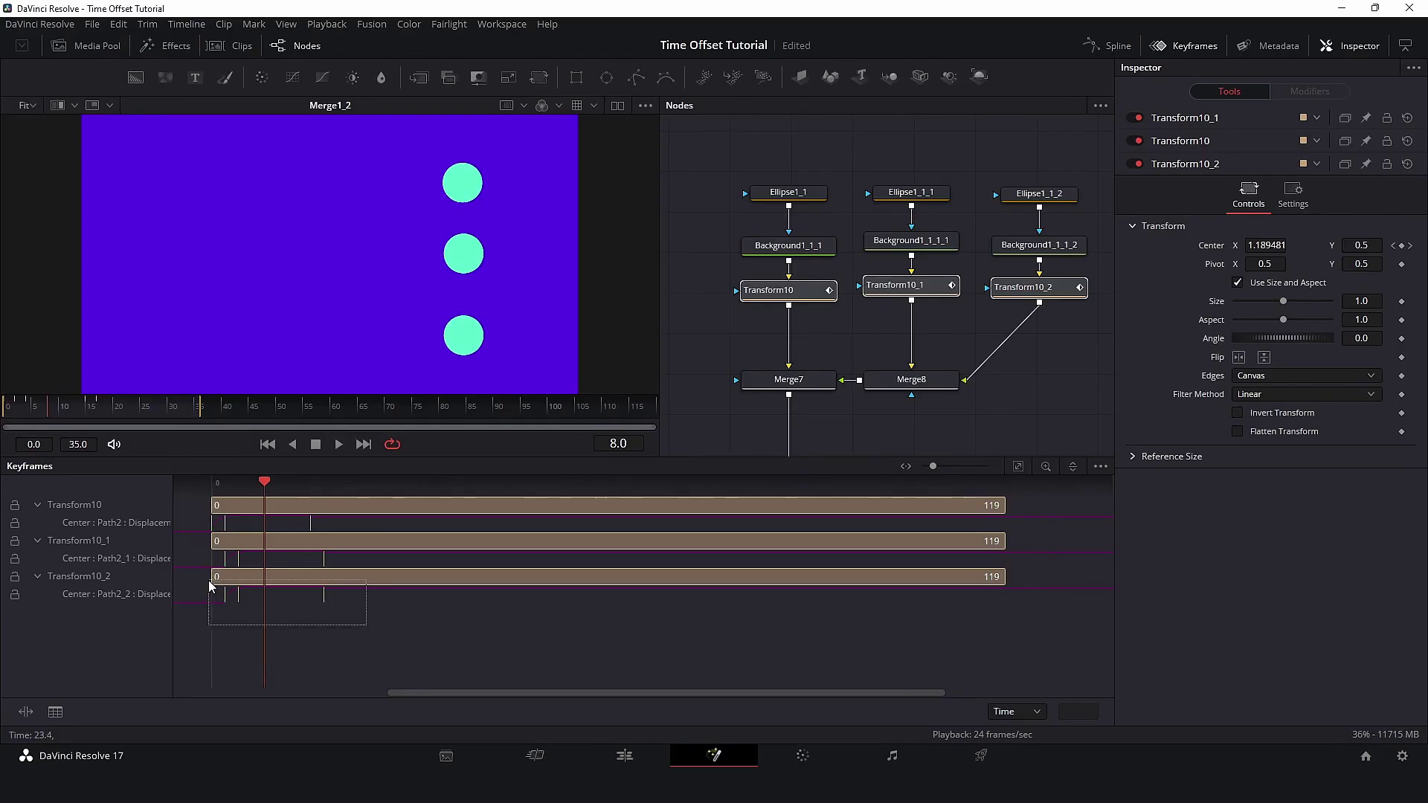
drag(208, 580, 256, 600)
key(space)
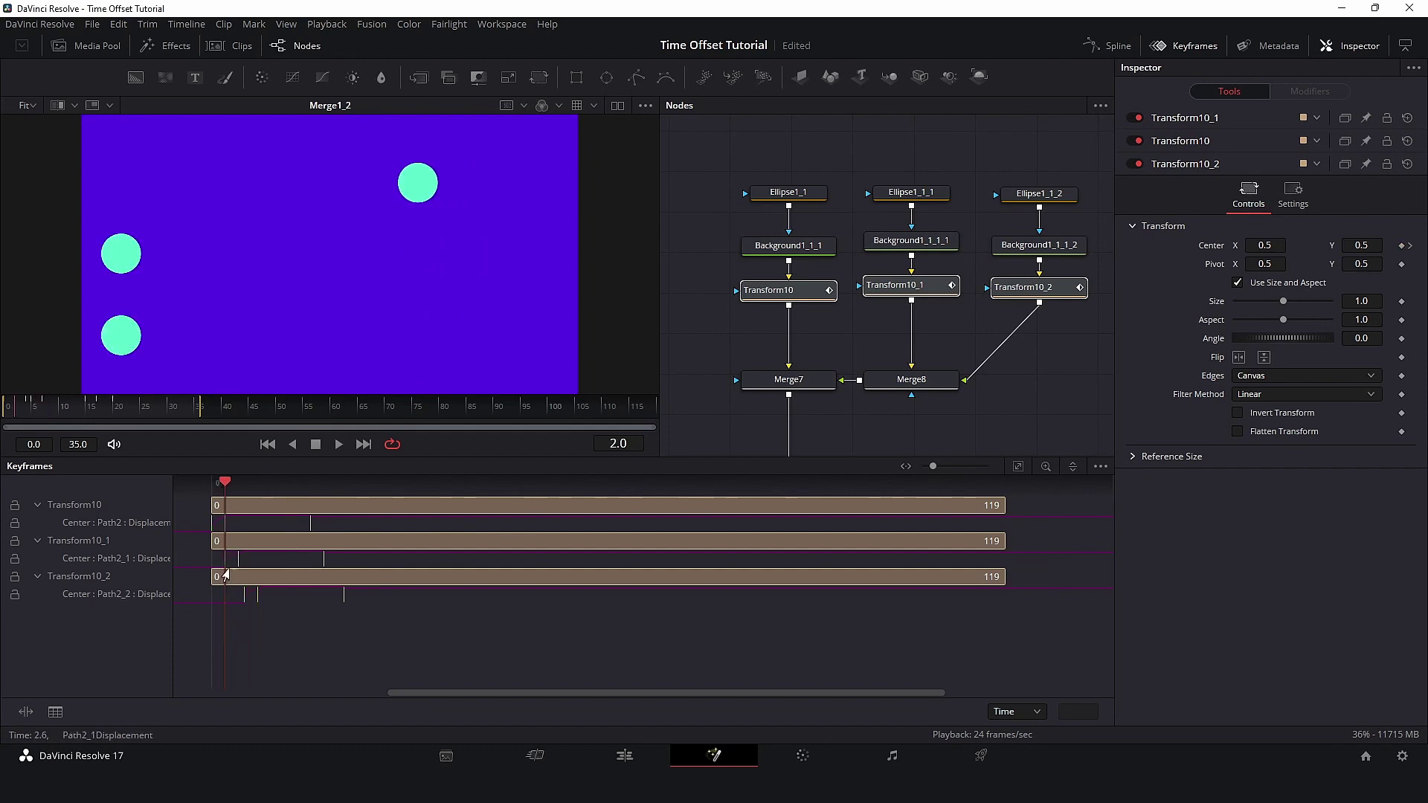
key(space)
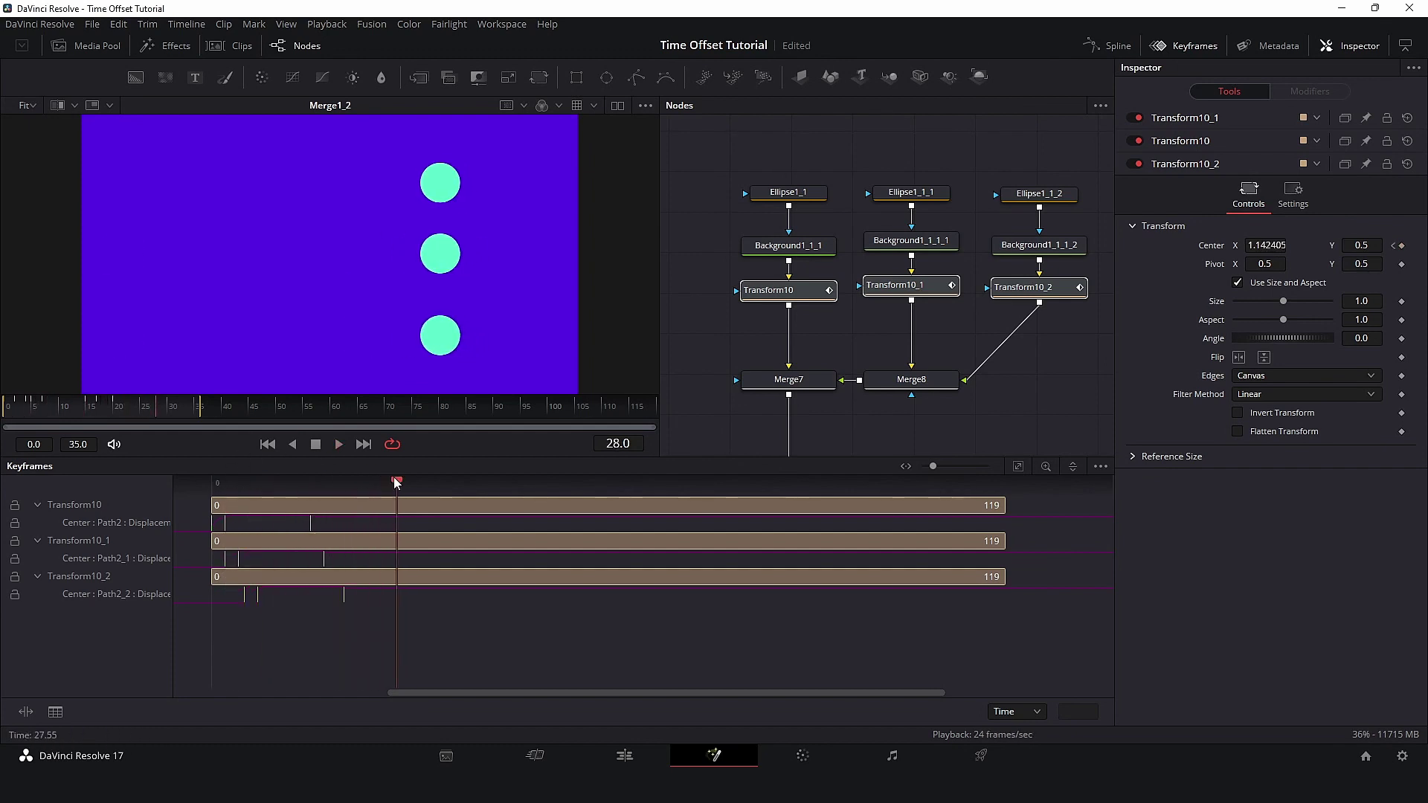
drag(157, 407, 3, 414)
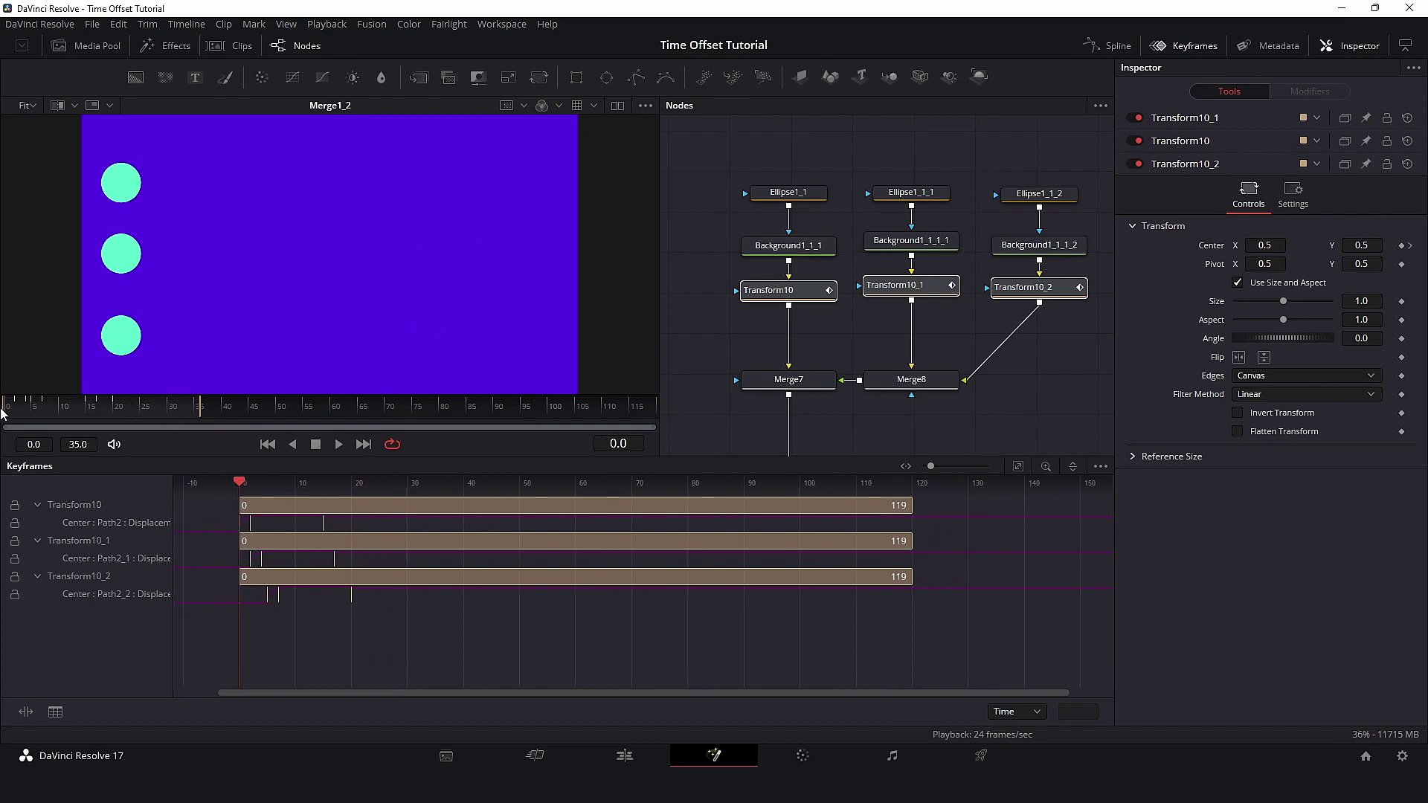
key(space)
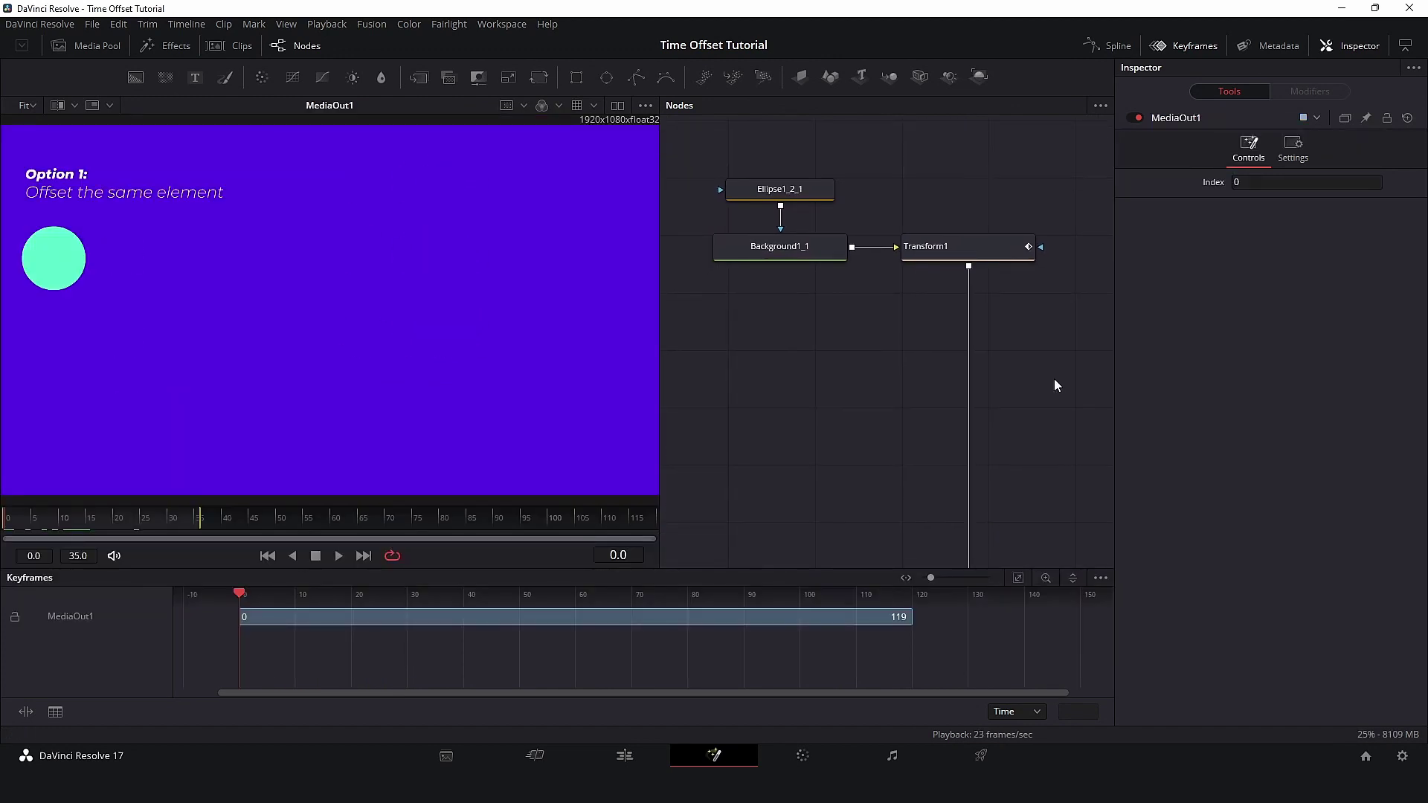
click(333, 556)
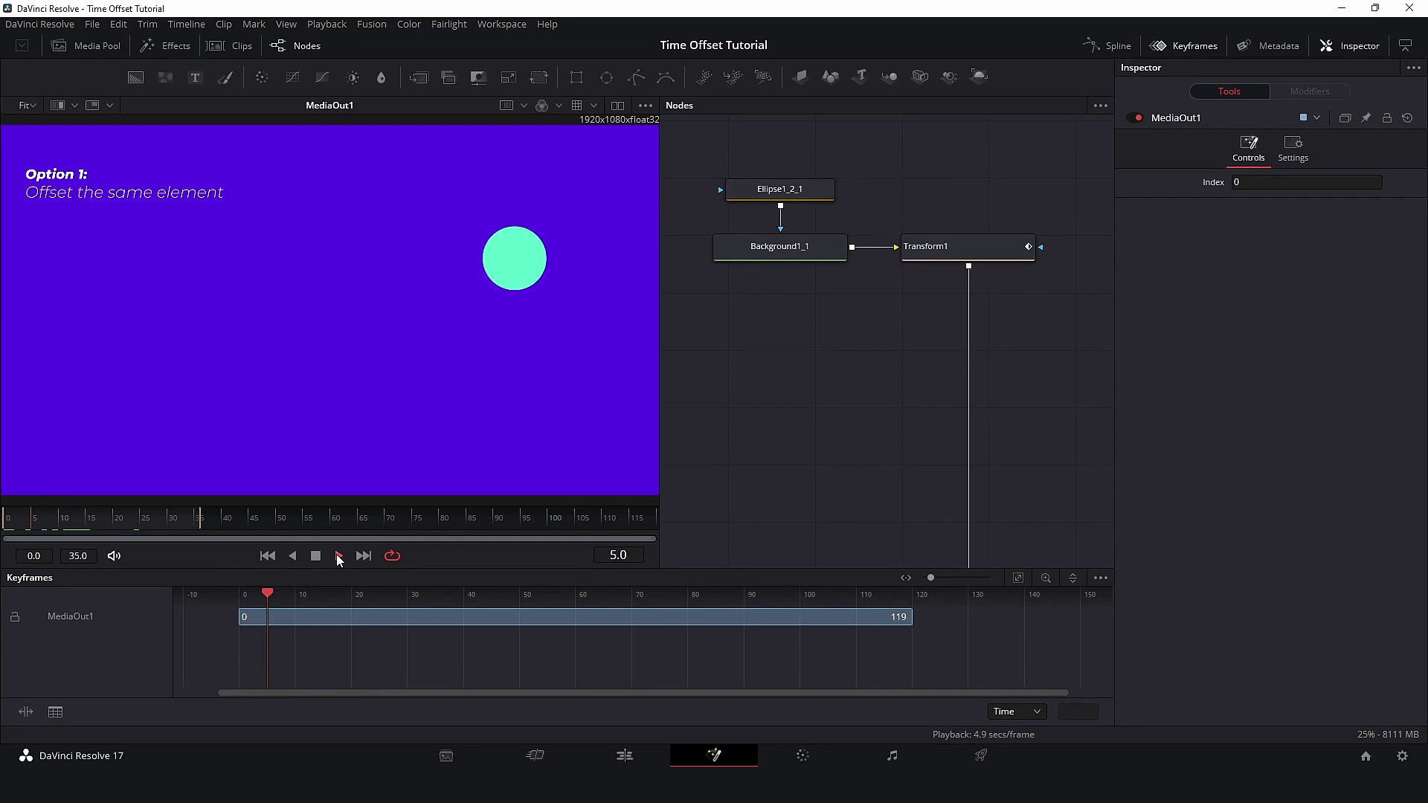
click(275, 556)
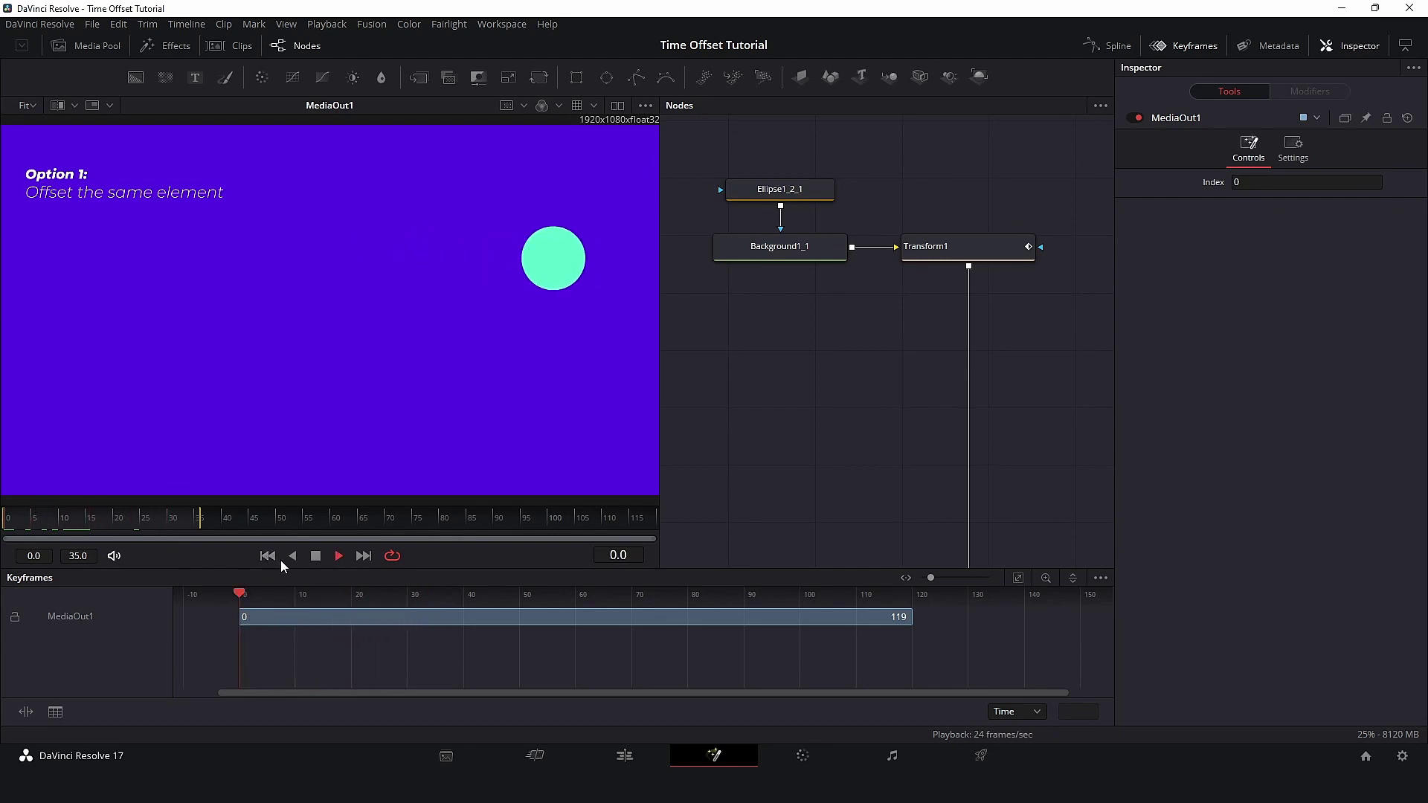
click(310, 558)
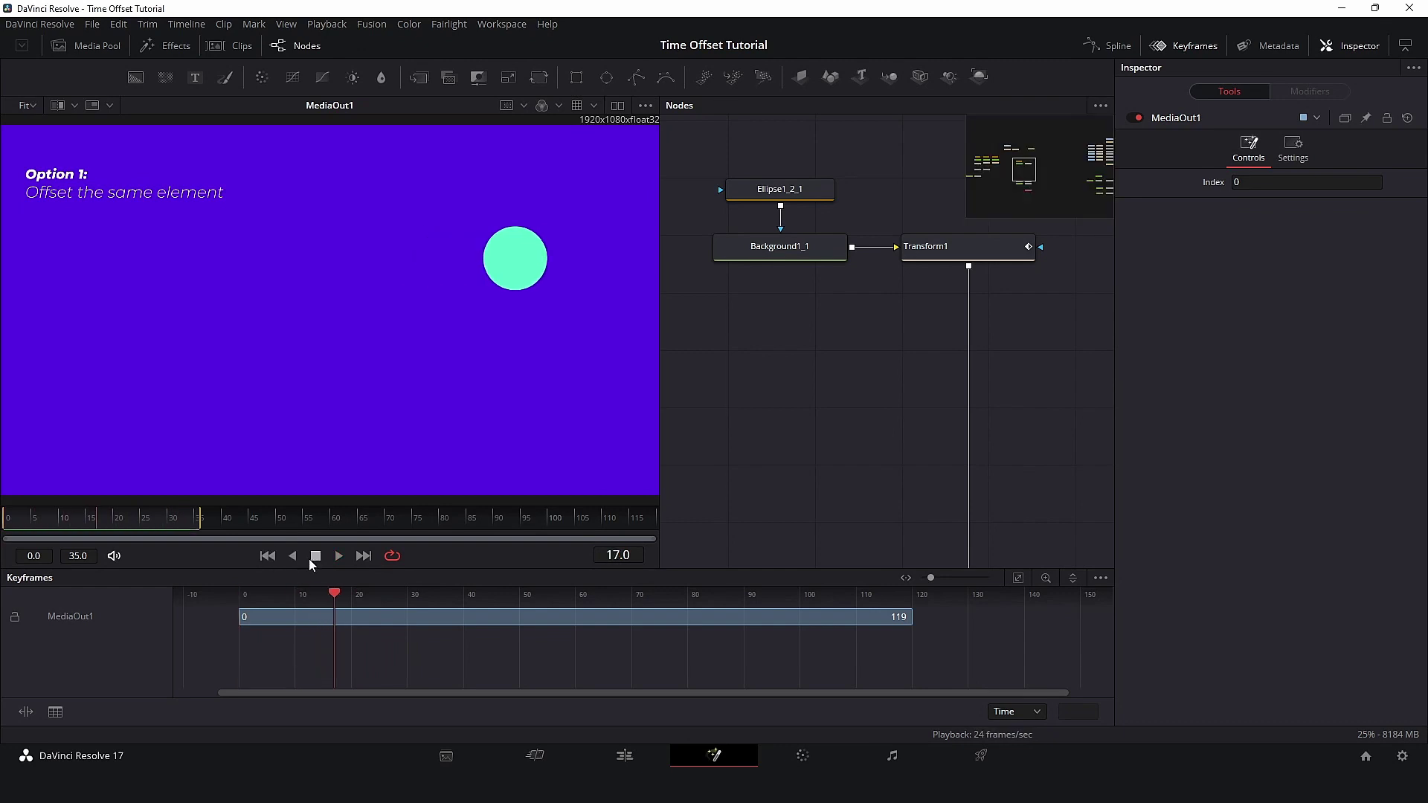
click(268, 557)
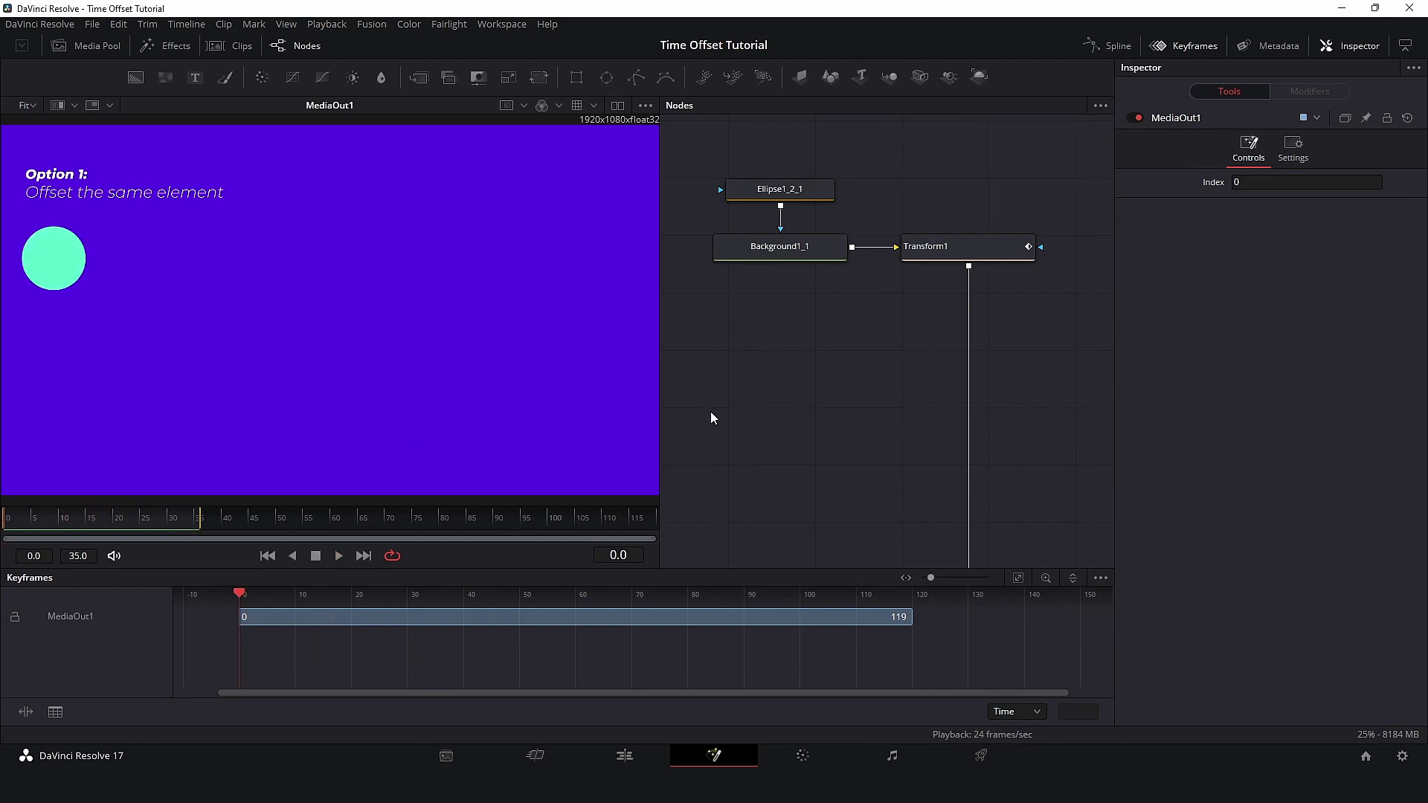
click(930, 248)
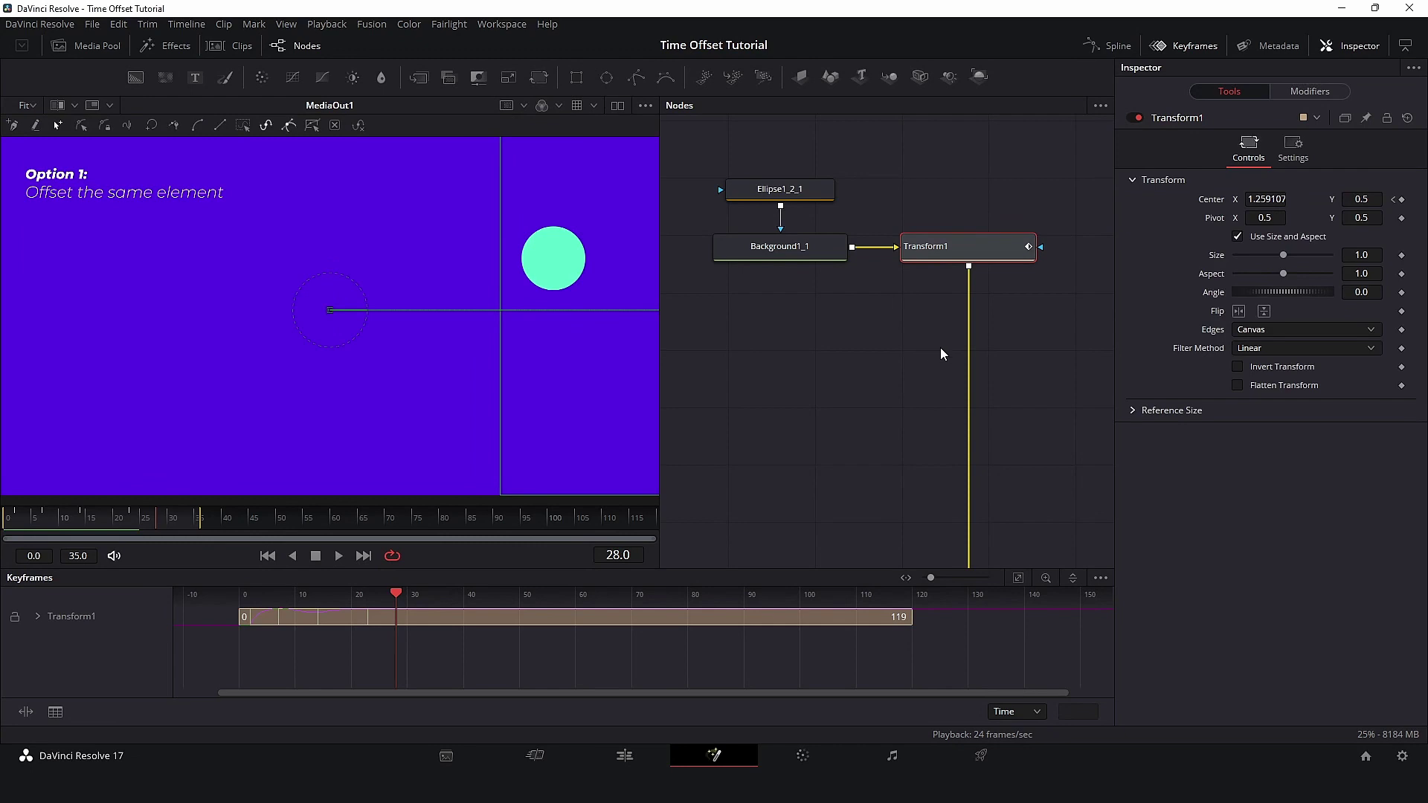
Add a Duplicate node below Transform1 with 3 copies spread vertically (Center Y 0.247)
key(shift+space)
text(du)
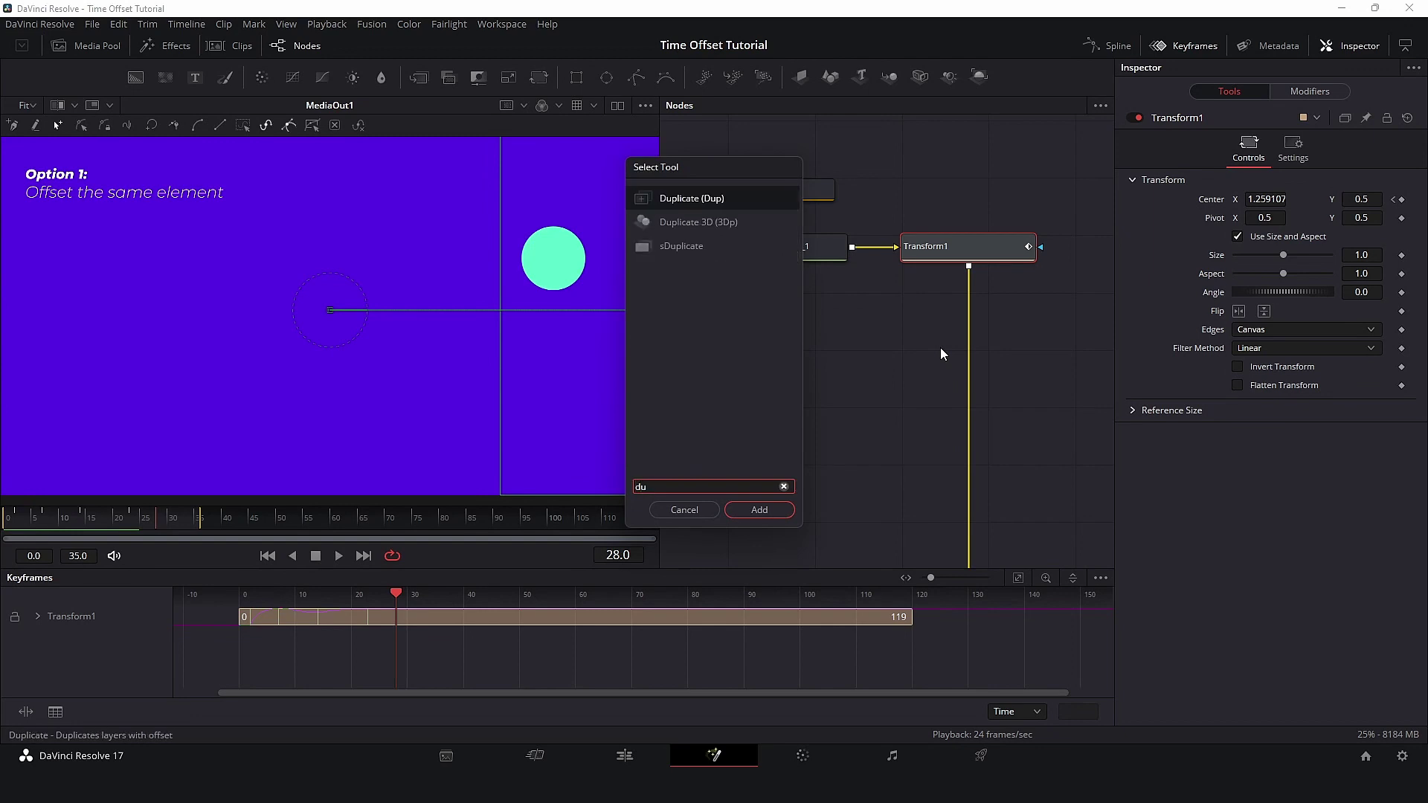
click(760, 509)
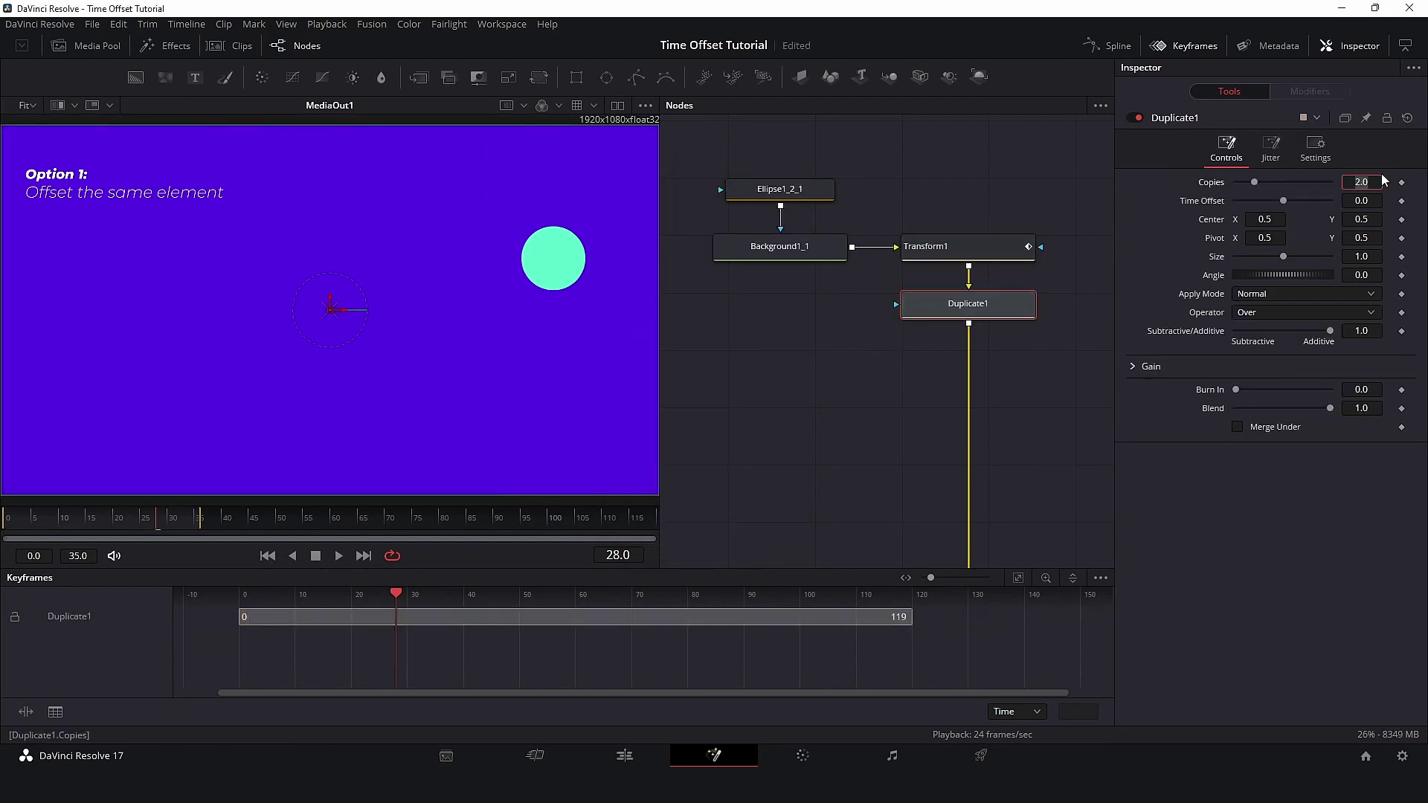
text(4)
key(Return)
drag(1361, 219, 1325, 231)
text(3)
key(Return)
Hide the viewer's on-screen controls and play the circles from the start, stopping at frame 24
click(646, 105)
click(603, 140)
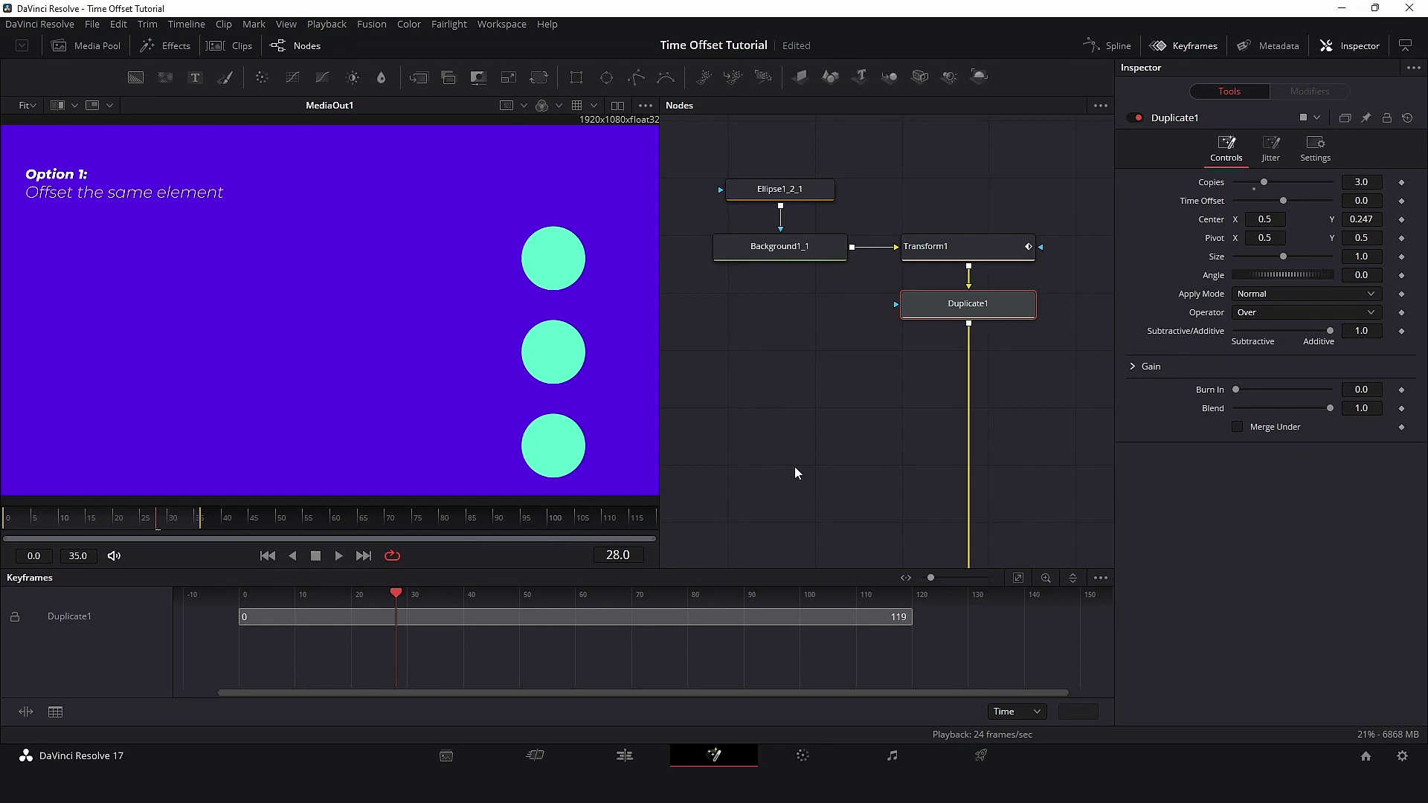
click(268, 555)
click(338, 556)
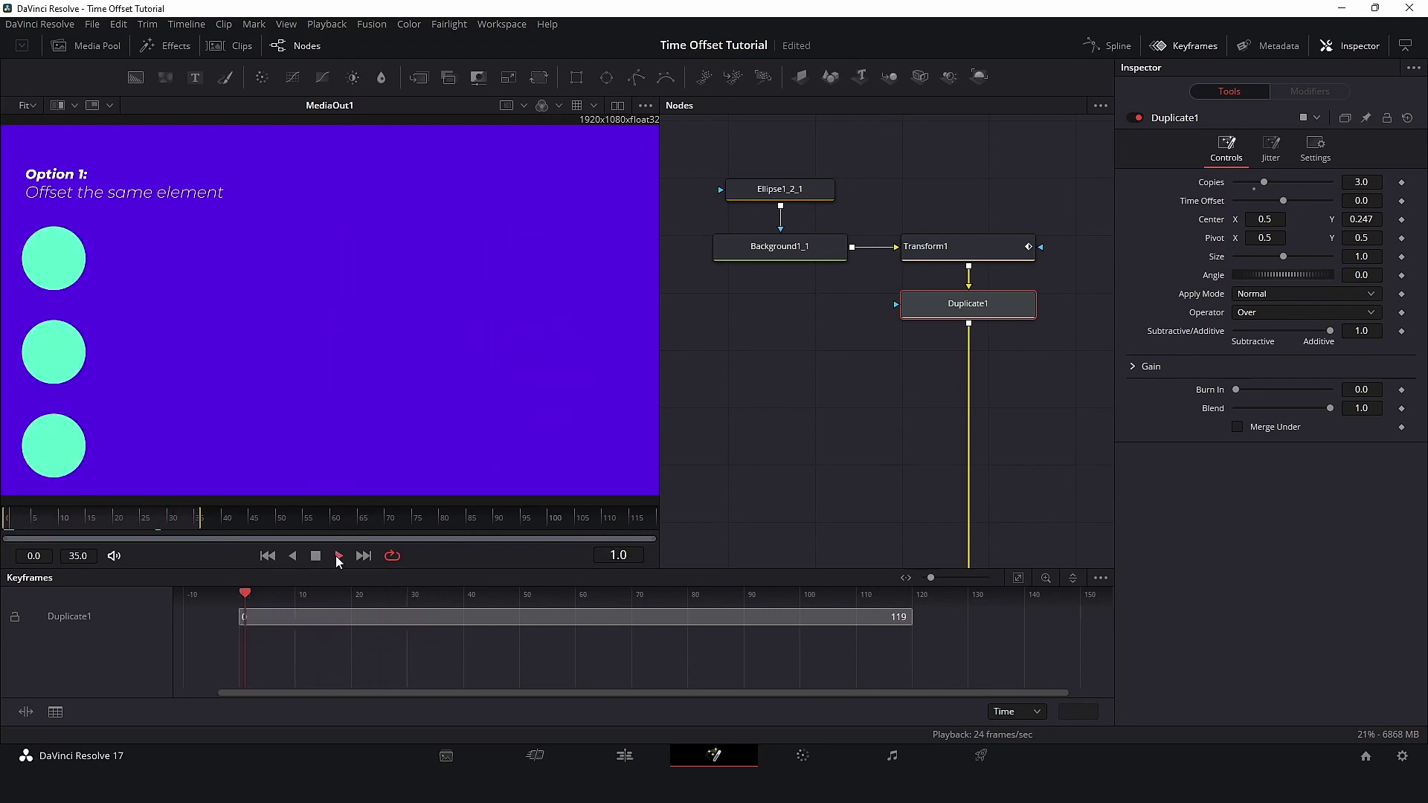
click(315, 556)
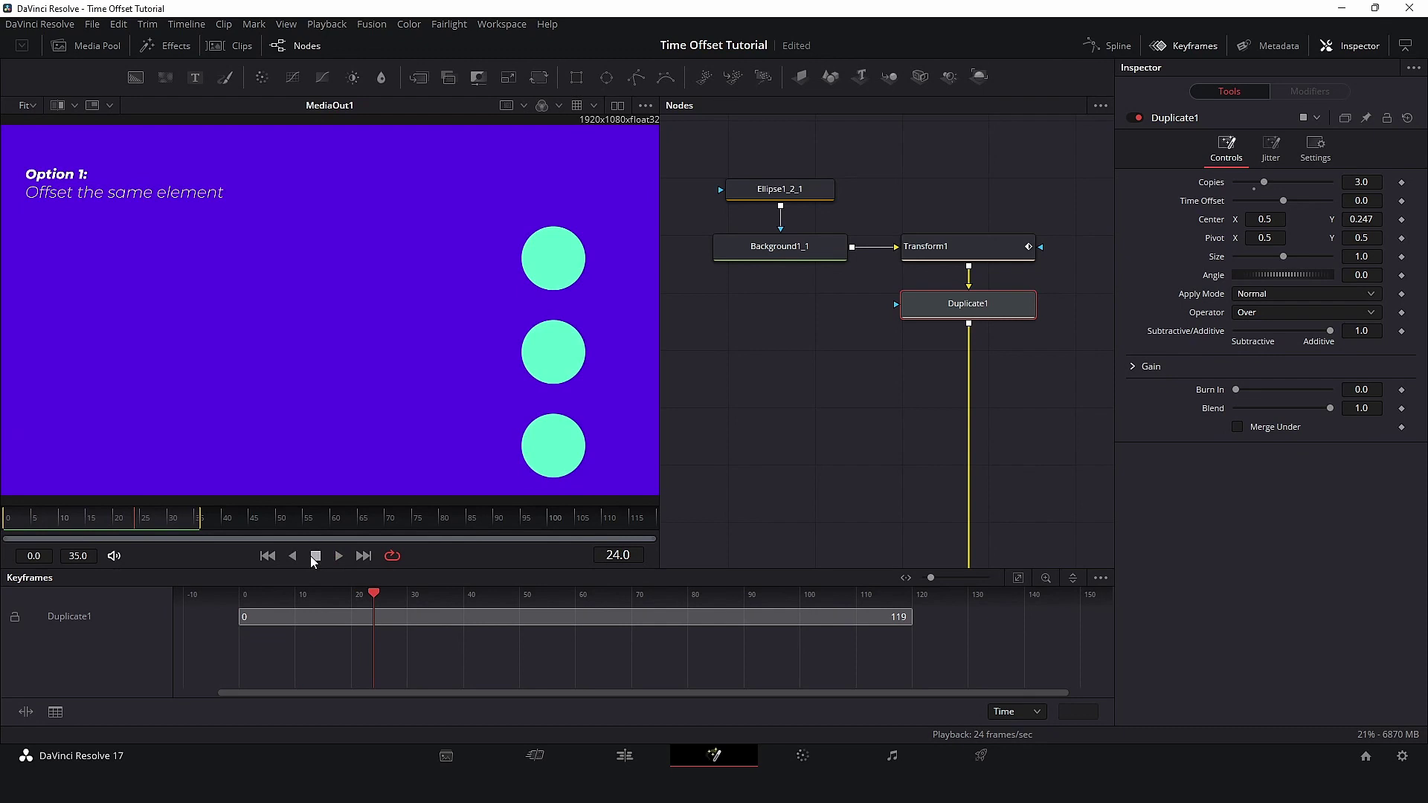
Enter -3 as Duplicate1's Time Offset and play from the first frame to check the stagger
click(268, 556)
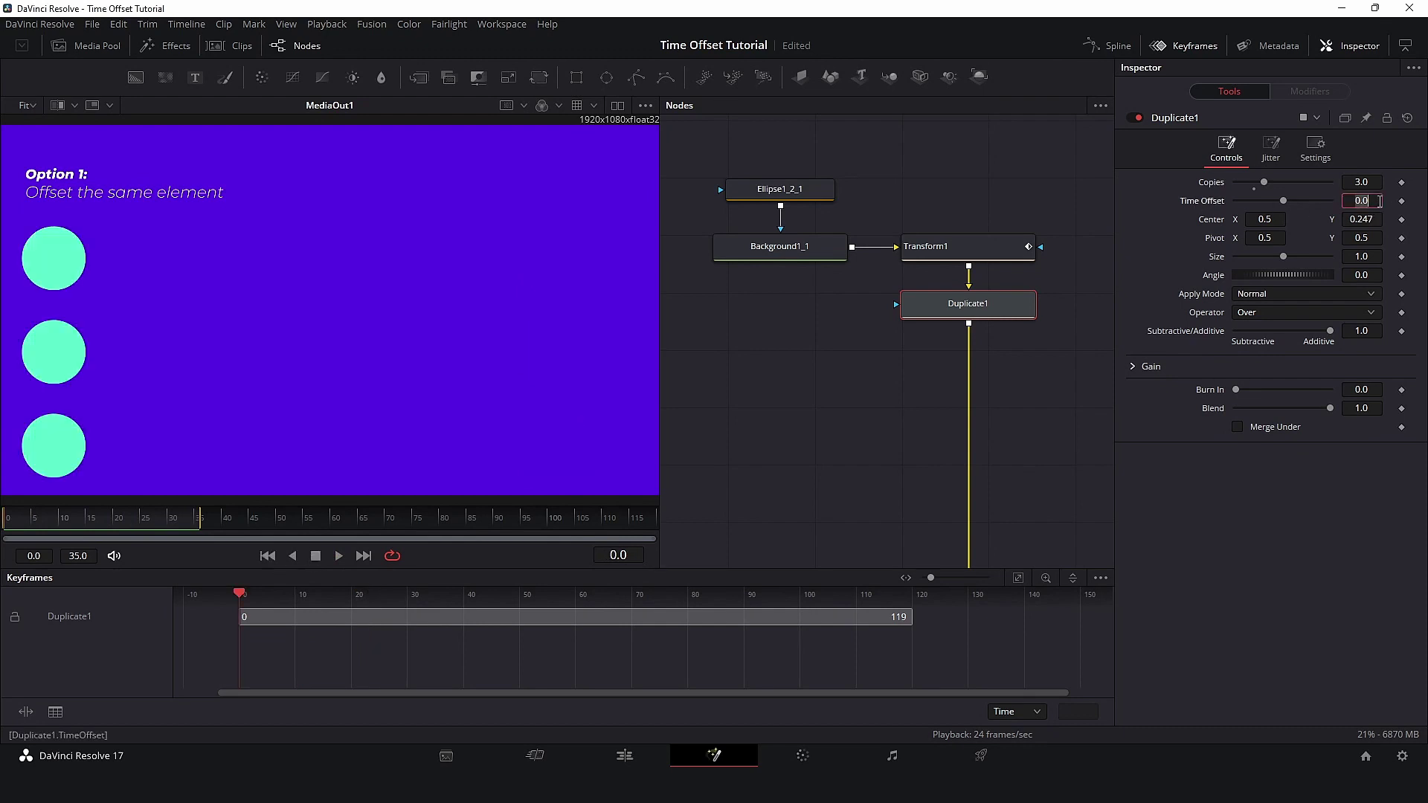
text(-3)
key(Tab)
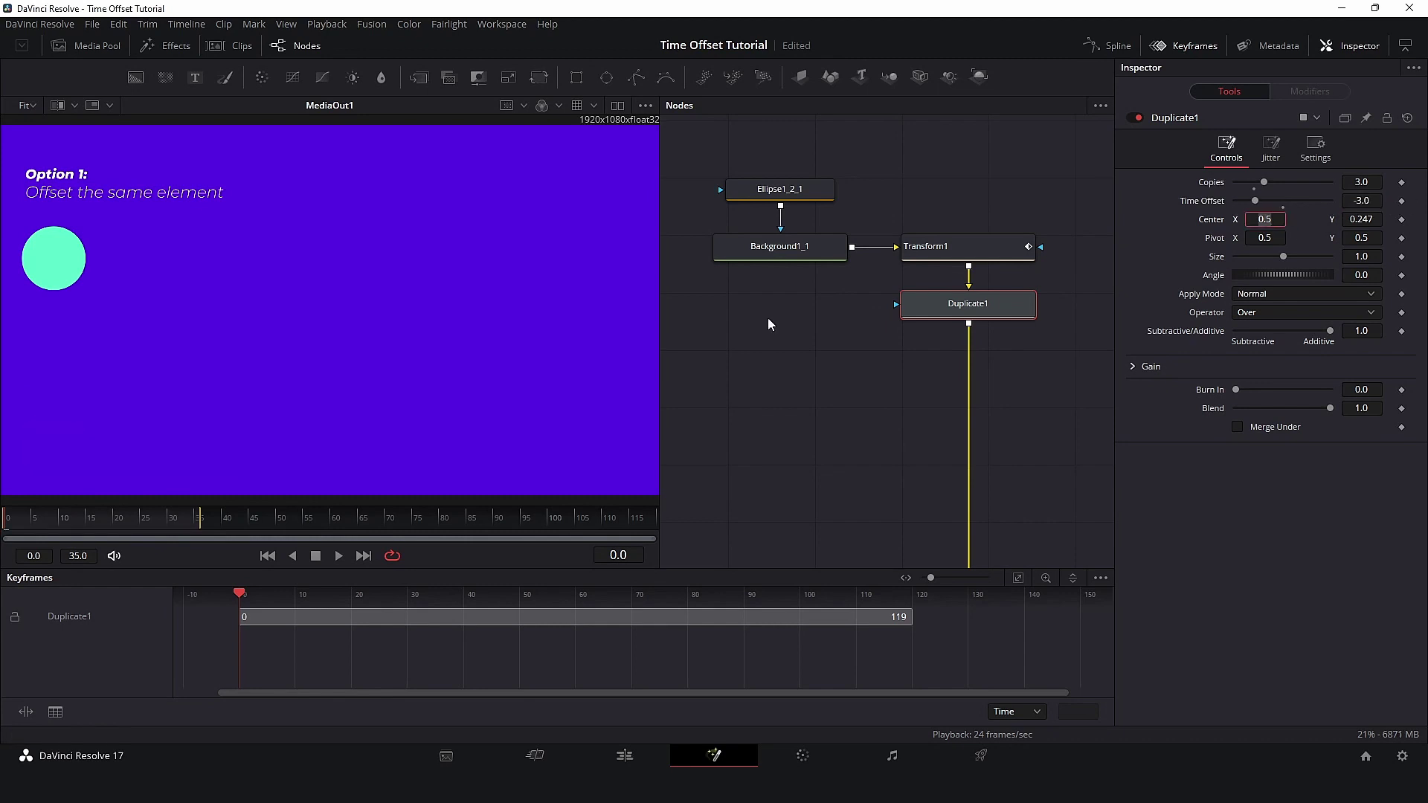
click(337, 556)
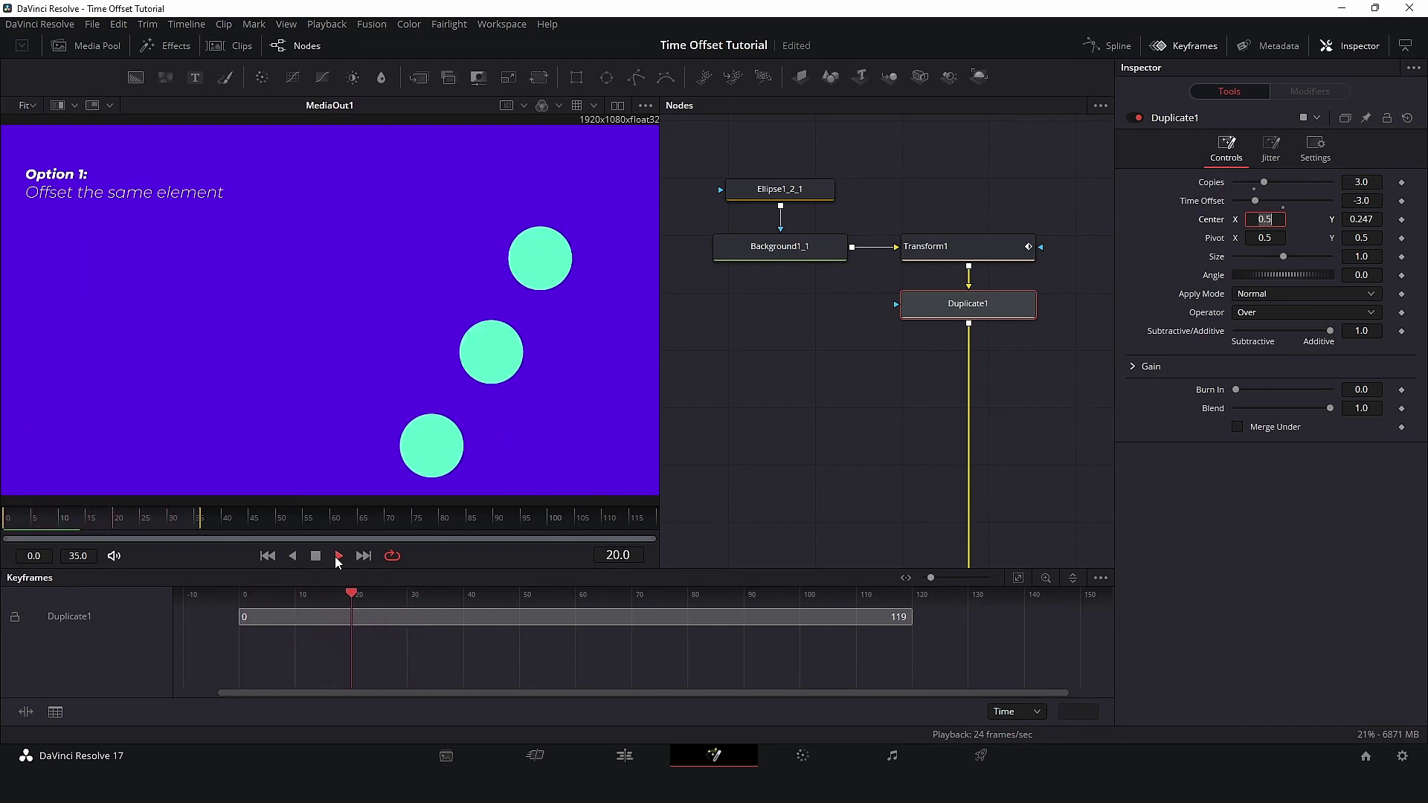
click(316, 557)
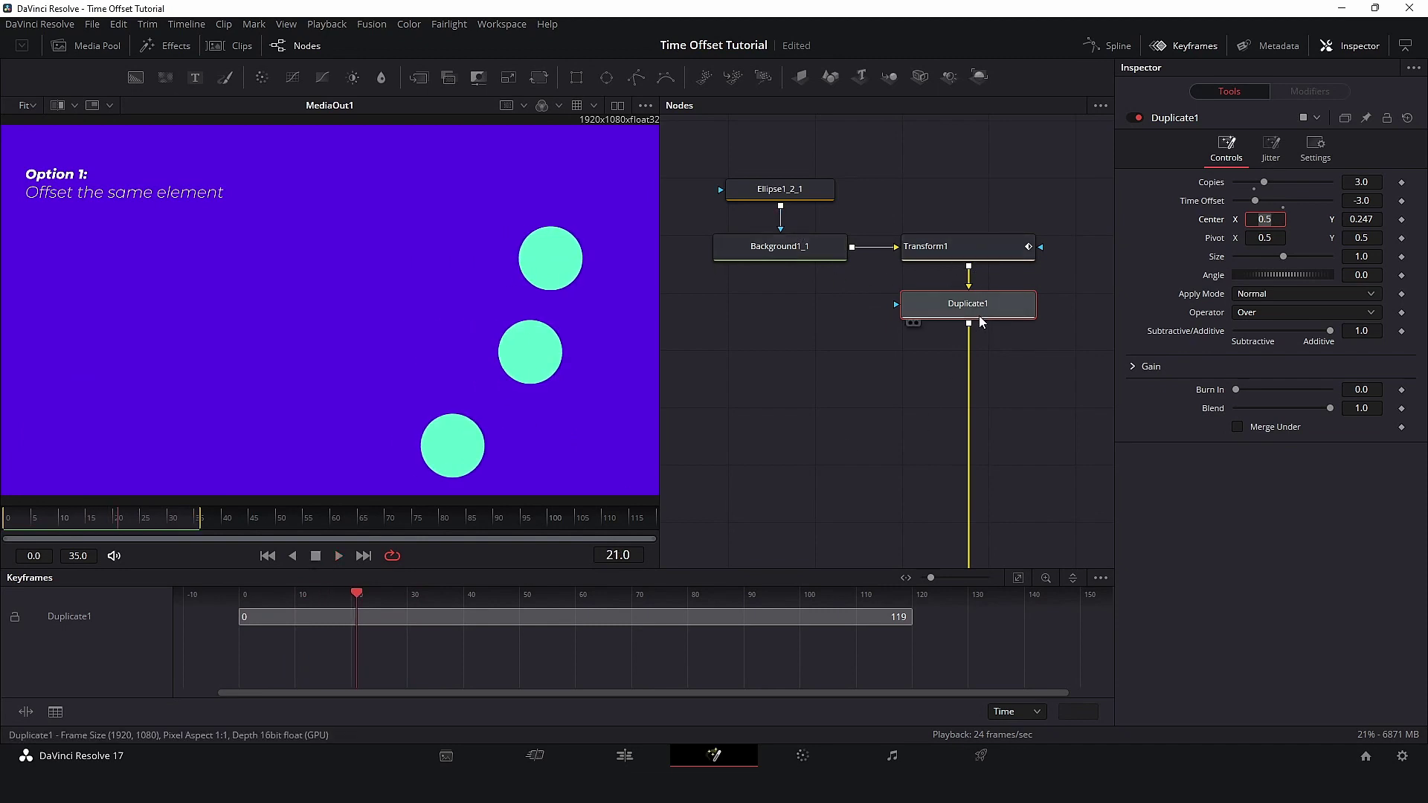
click(982, 254)
Select the Text2 and Transform1 nodes, bring the chain into view, and stop playback to show Transform1's curves
click(967, 306)
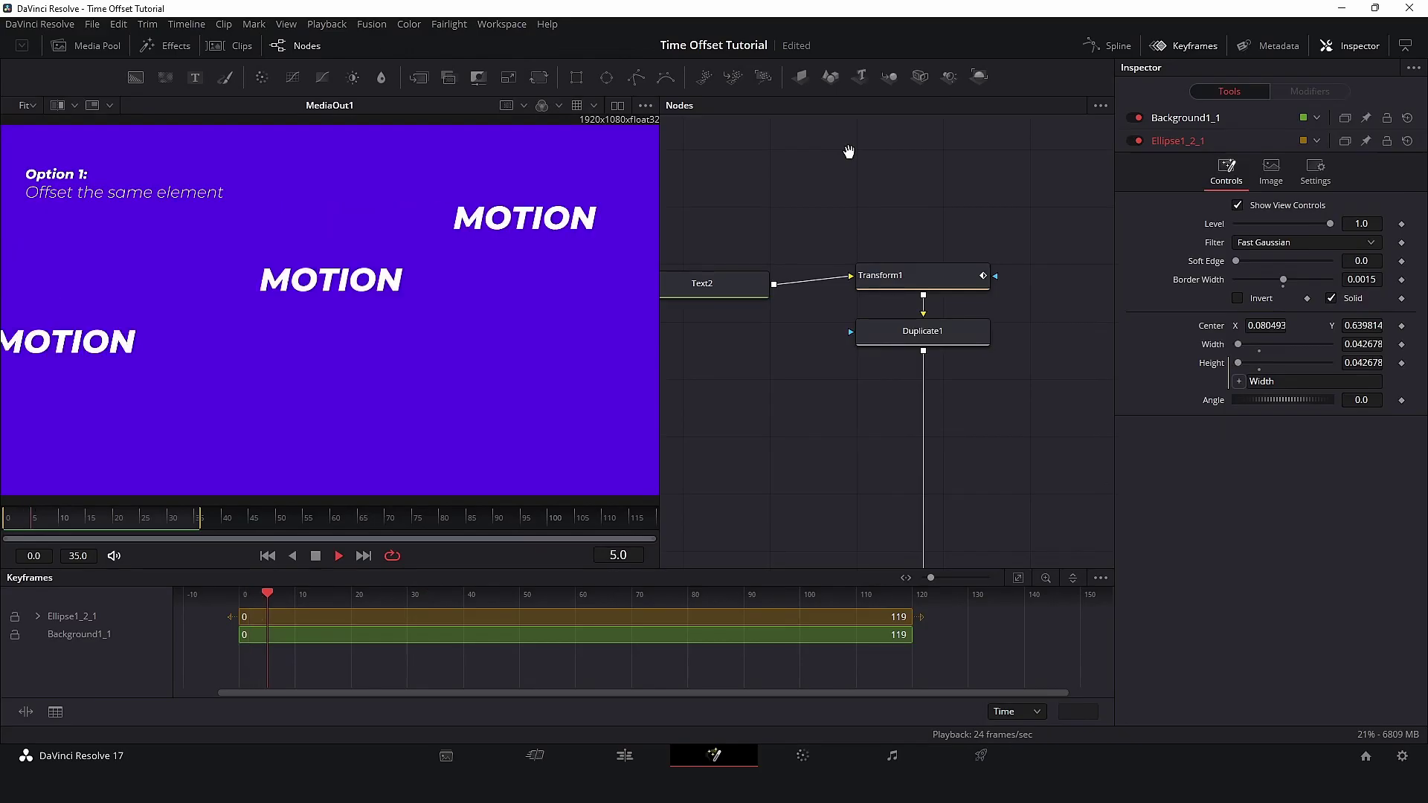
click(742, 279)
drag(742, 366, 813, 313)
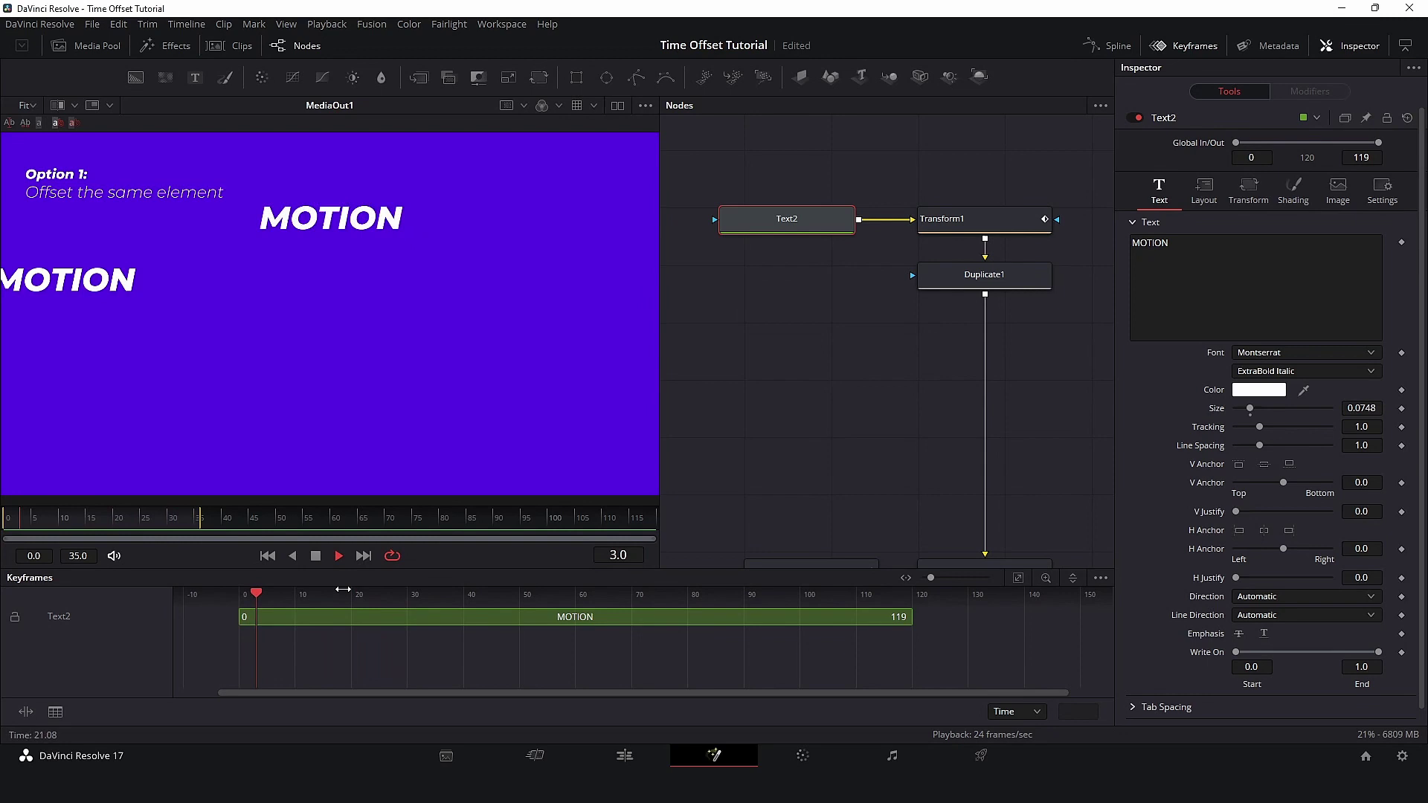
click(314, 556)
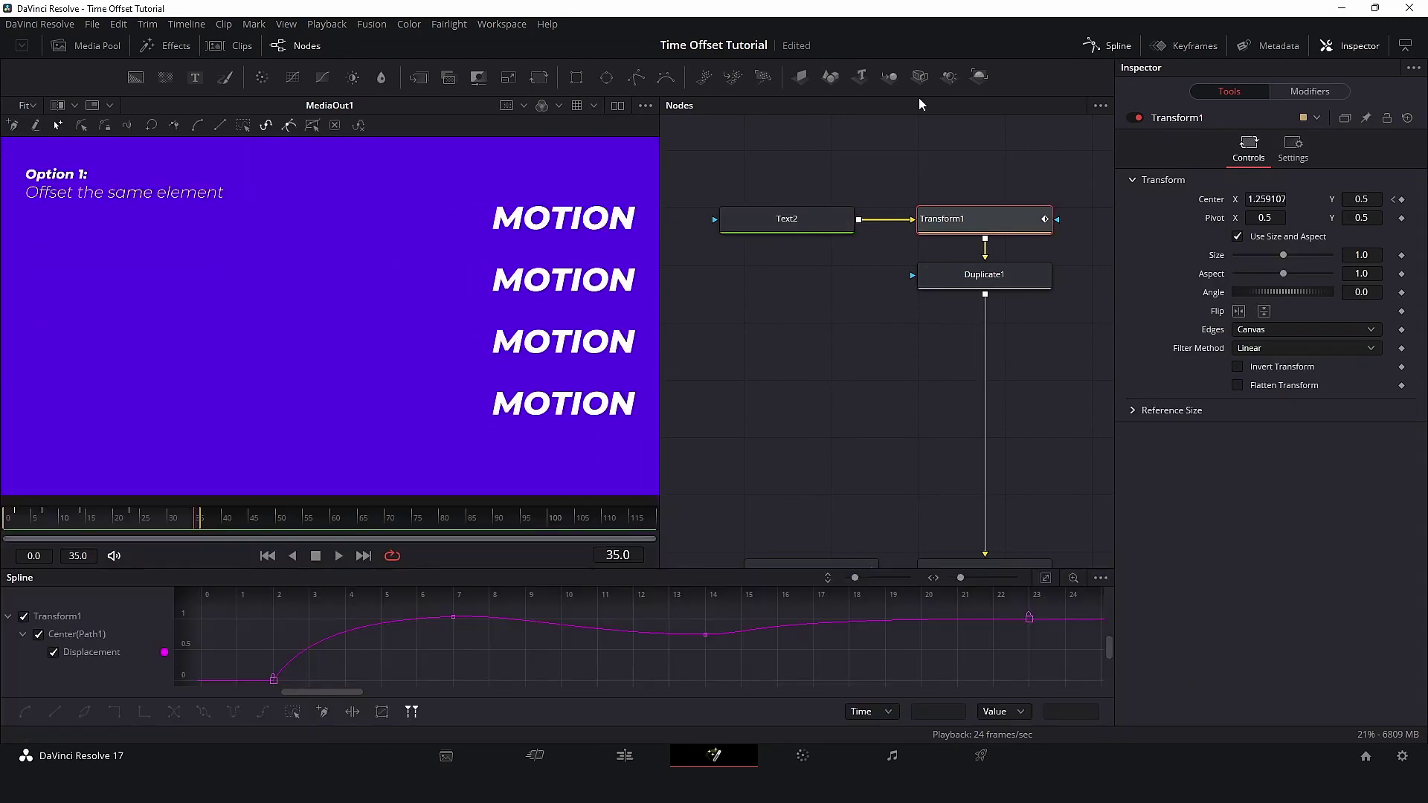
Enlarge the spline area, smooth both Displacement keyframes into an S-curve, and play the MOTION animation
drag(787, 569, 787, 469)
scroll(802, 519, down, 3)
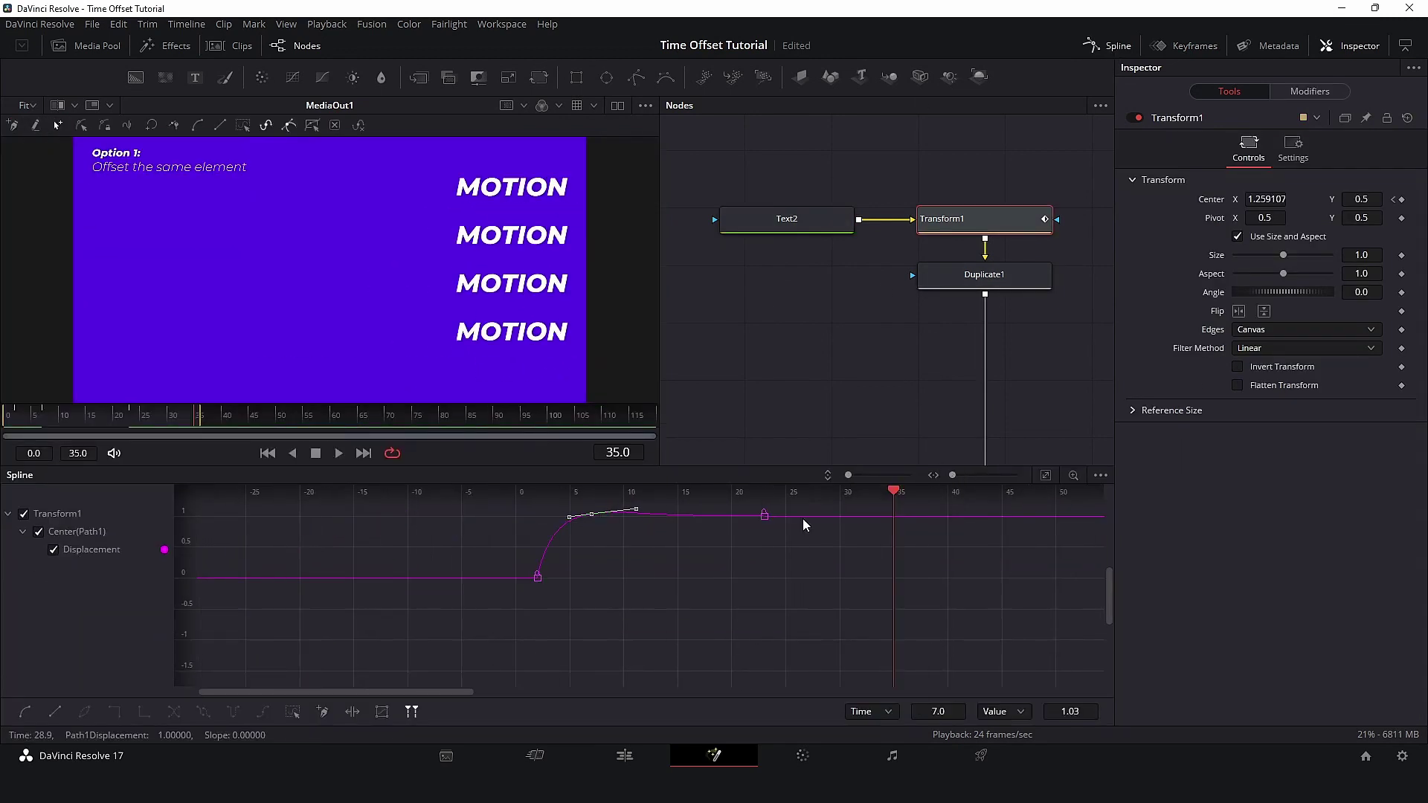
click(595, 525)
key(ctrl+a)
key(shift+s)
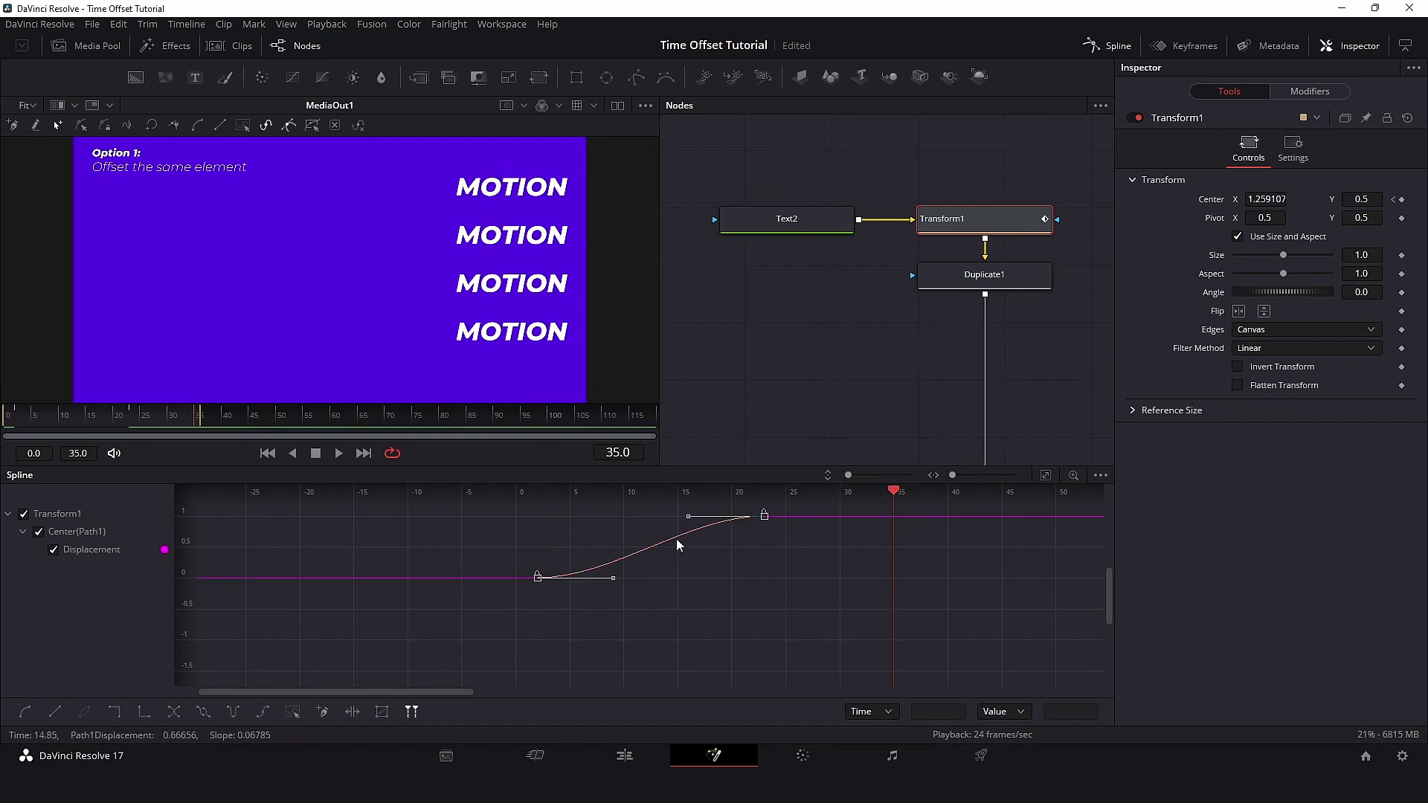
click(338, 453)
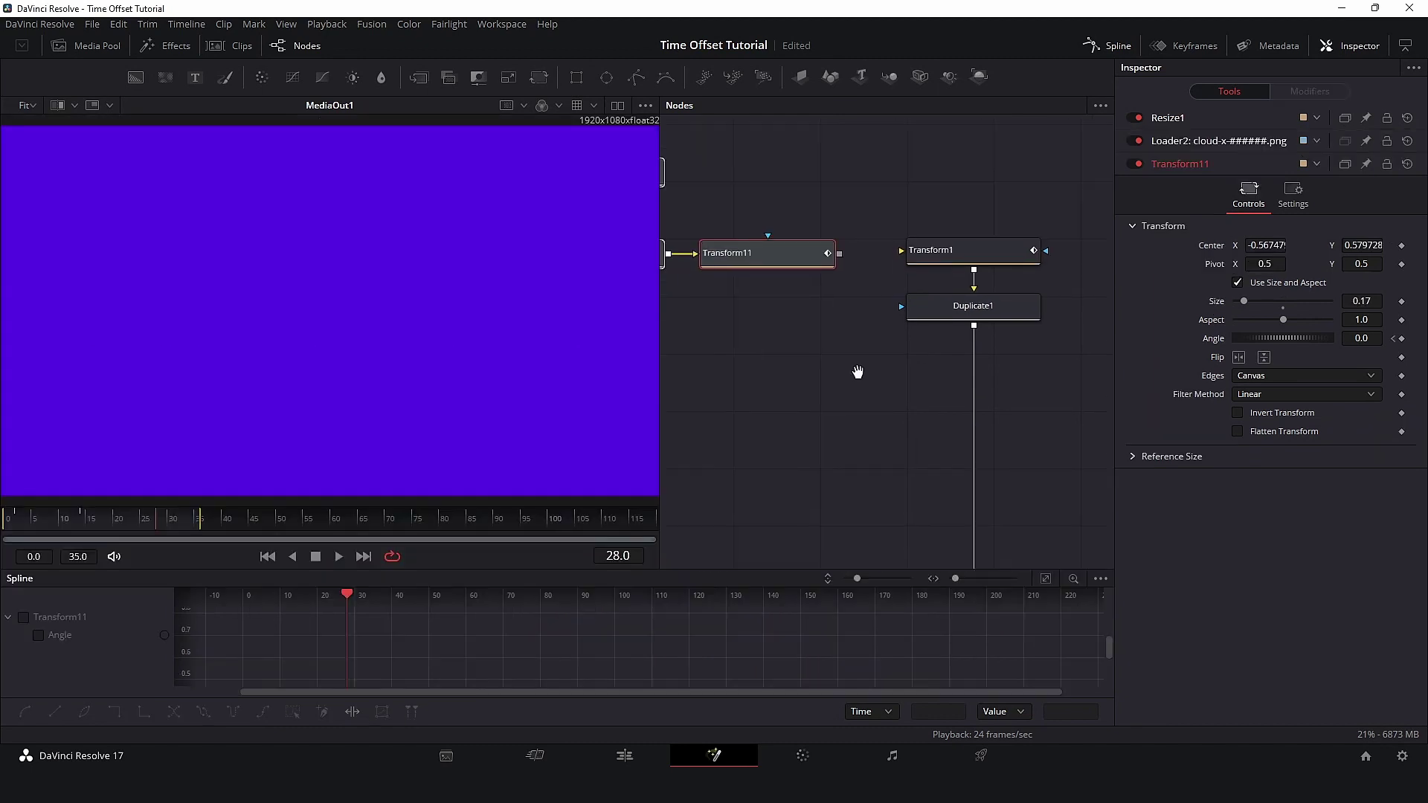
Wire Transform11 into Transform1 and set Duplicate1_1 Center X to 0.682 for a 3×3 shoe grid
drag(858, 372, 867, 393)
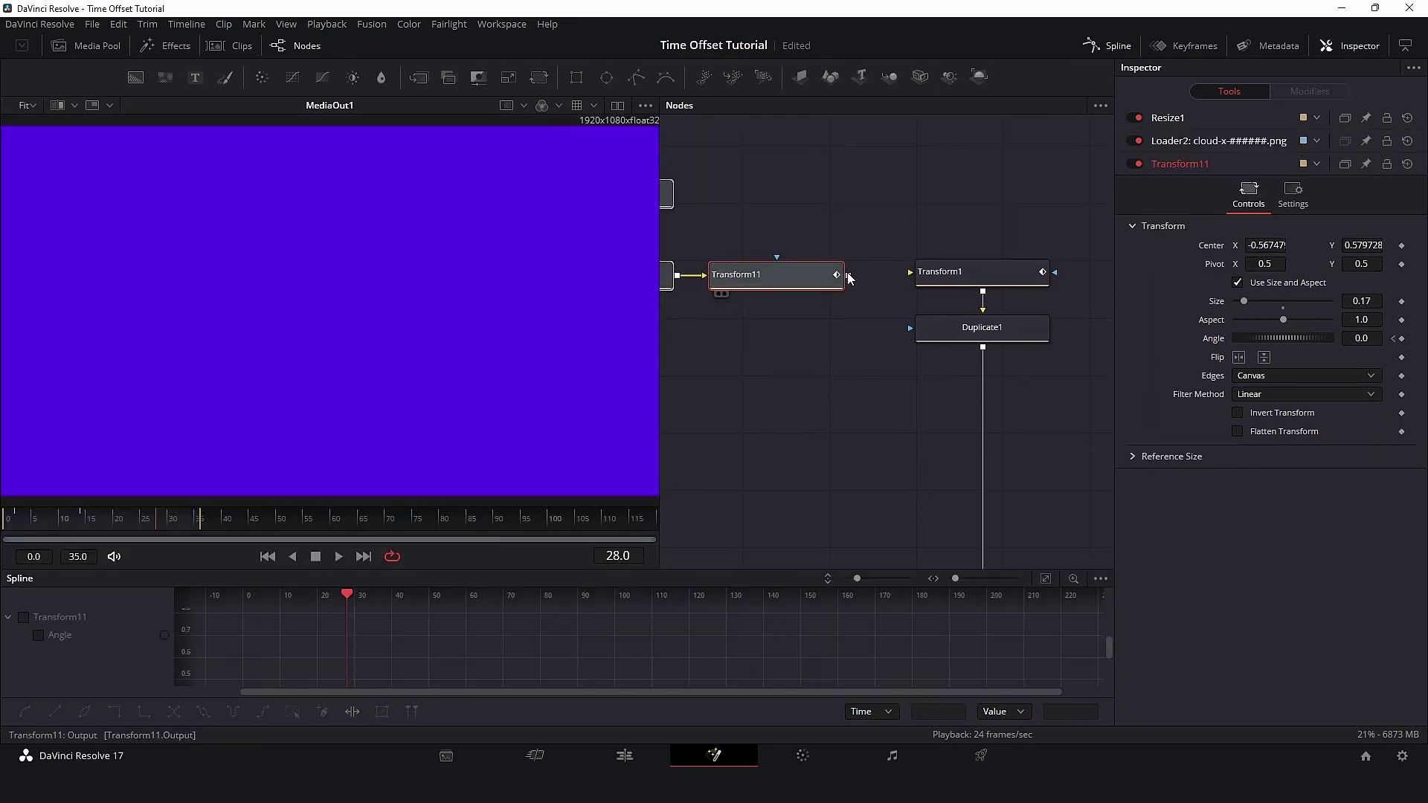
drag(848, 275, 912, 272)
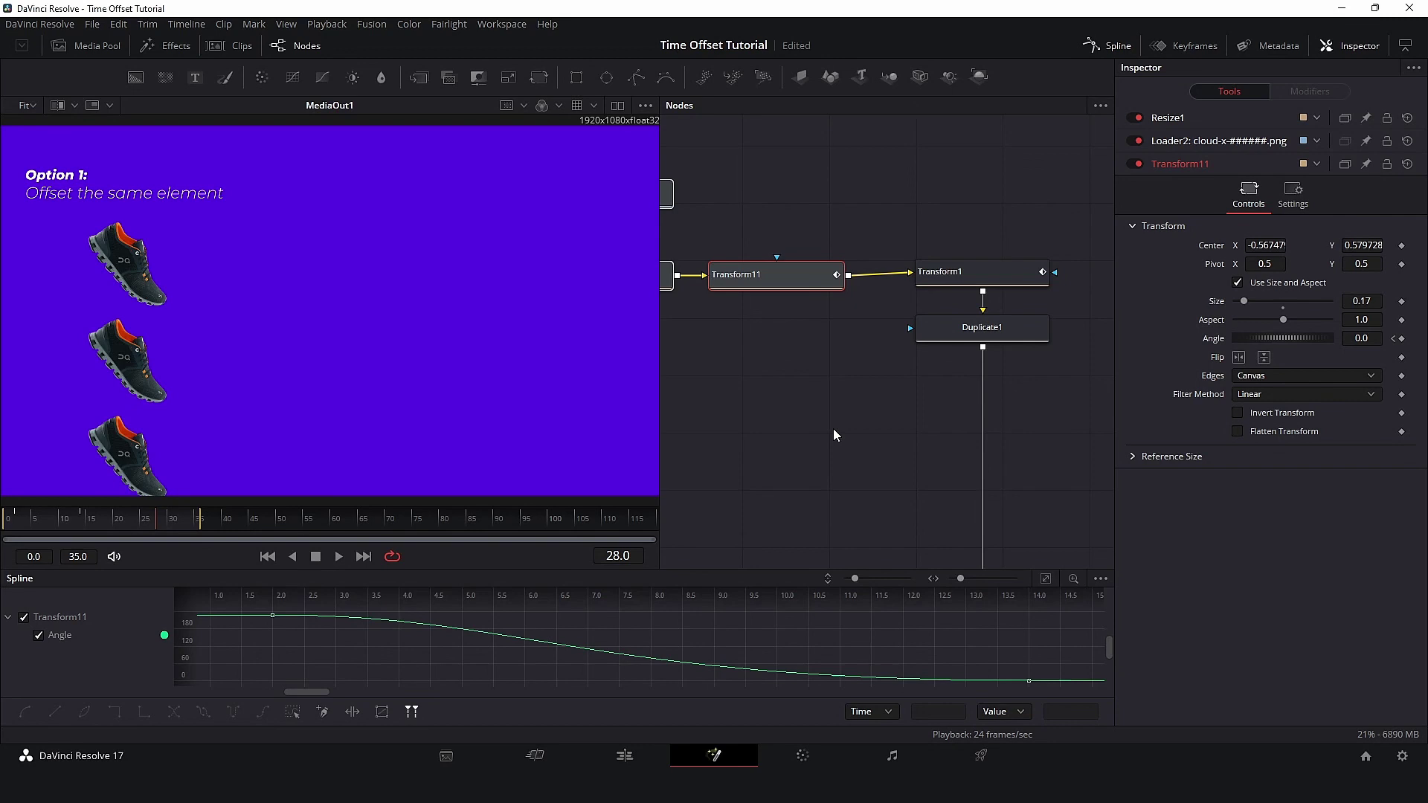
click(339, 556)
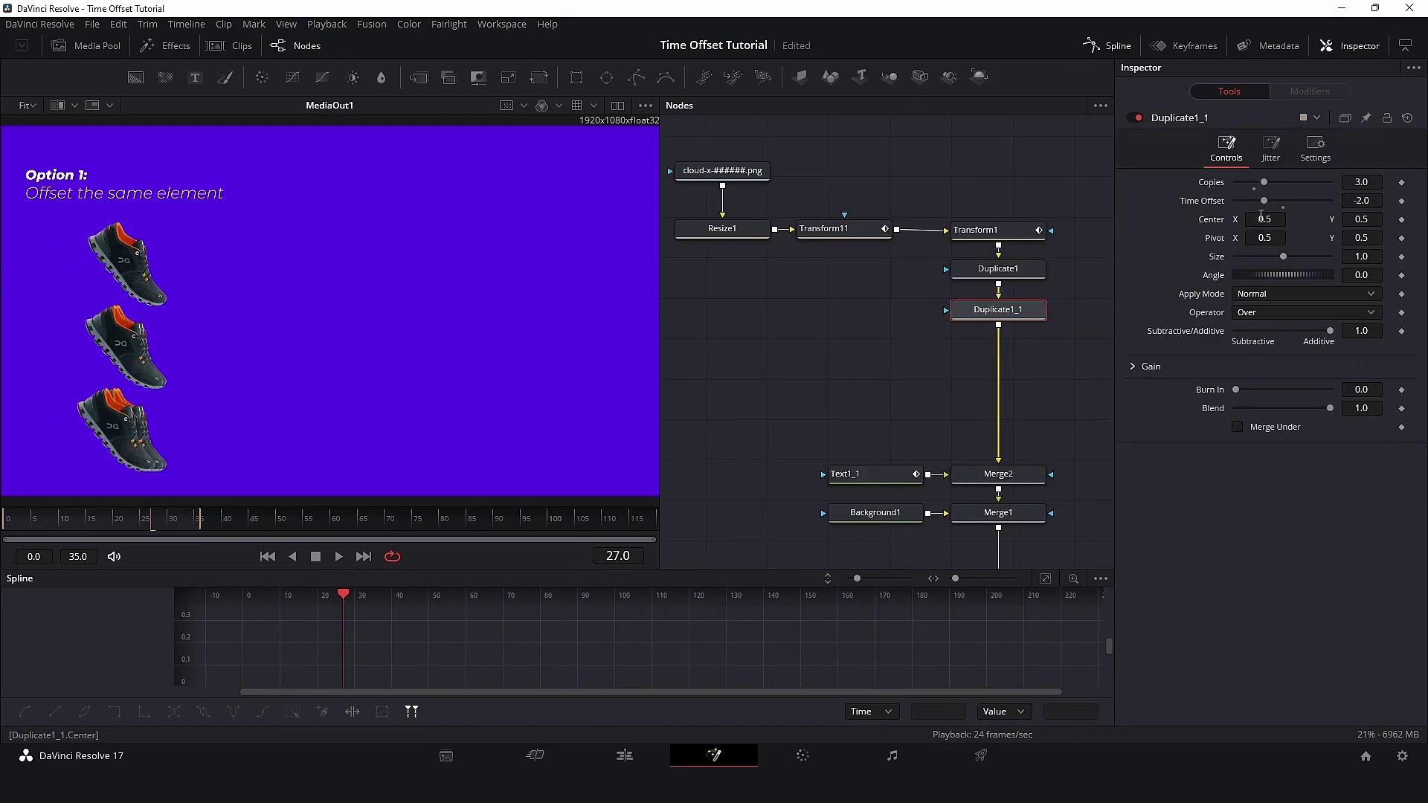
drag(1261, 217, 1305, 217)
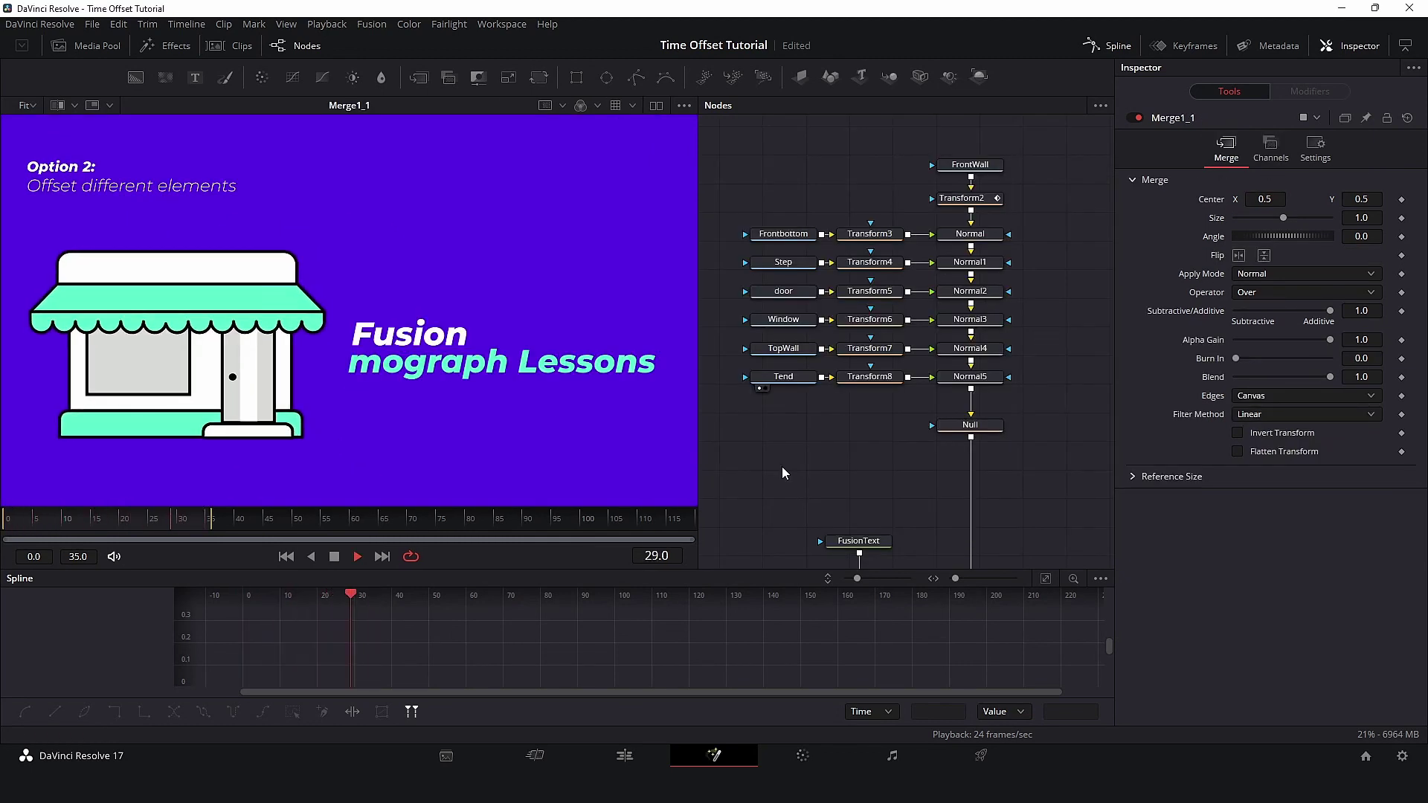
Stop playback, select Transform2, rearrange the panels, and show its Size curve zoomed in the Spline editor
click(334, 557)
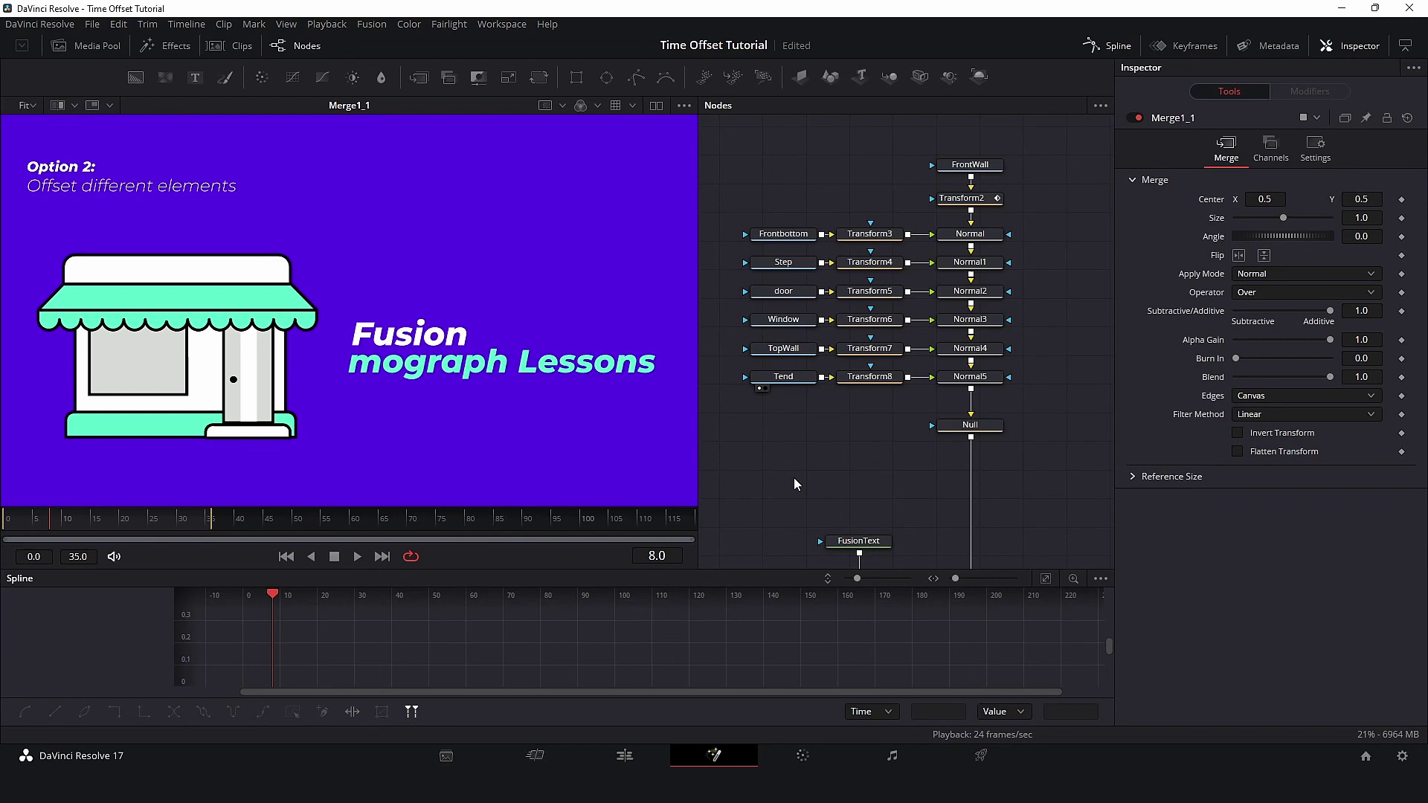
click(962, 198)
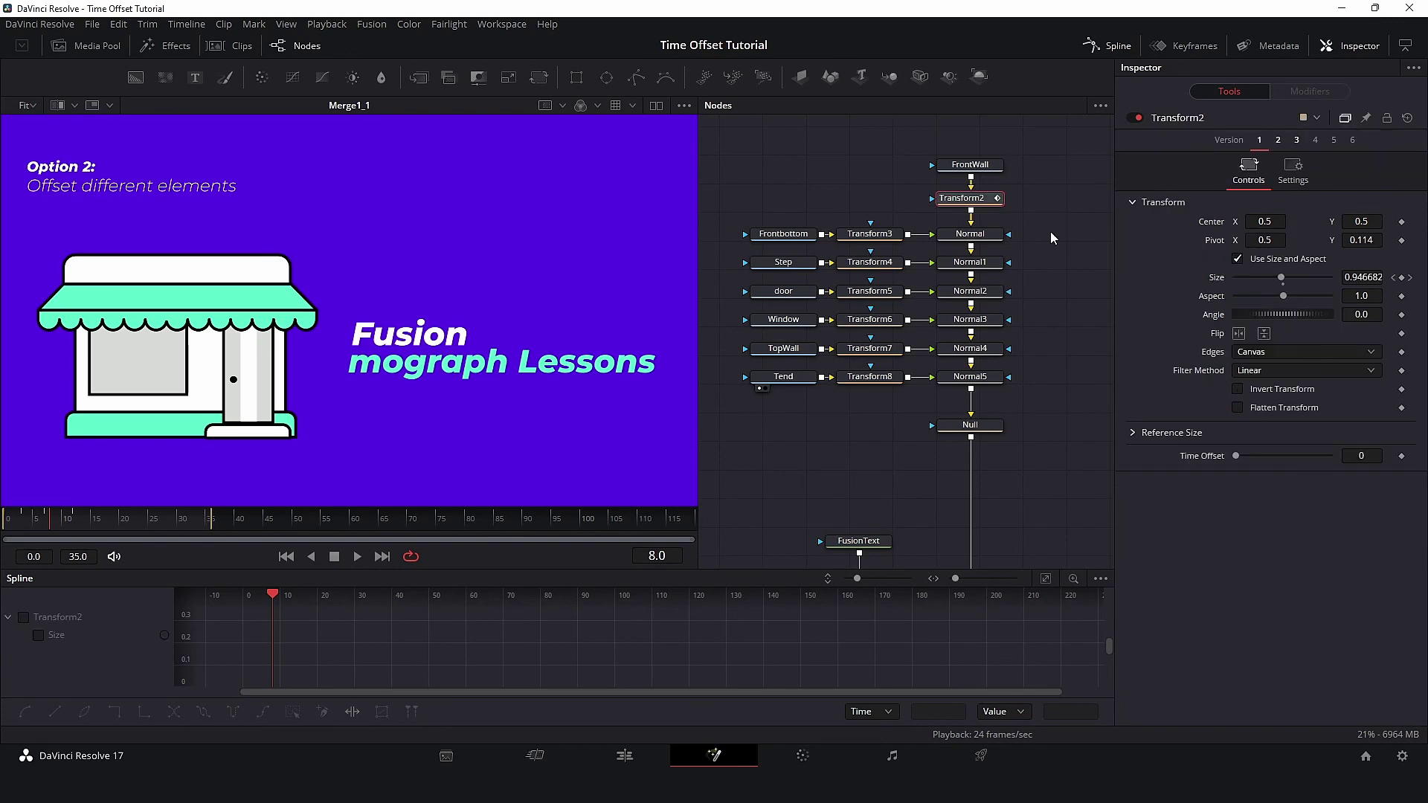
scroll(1041, 305, up, 3)
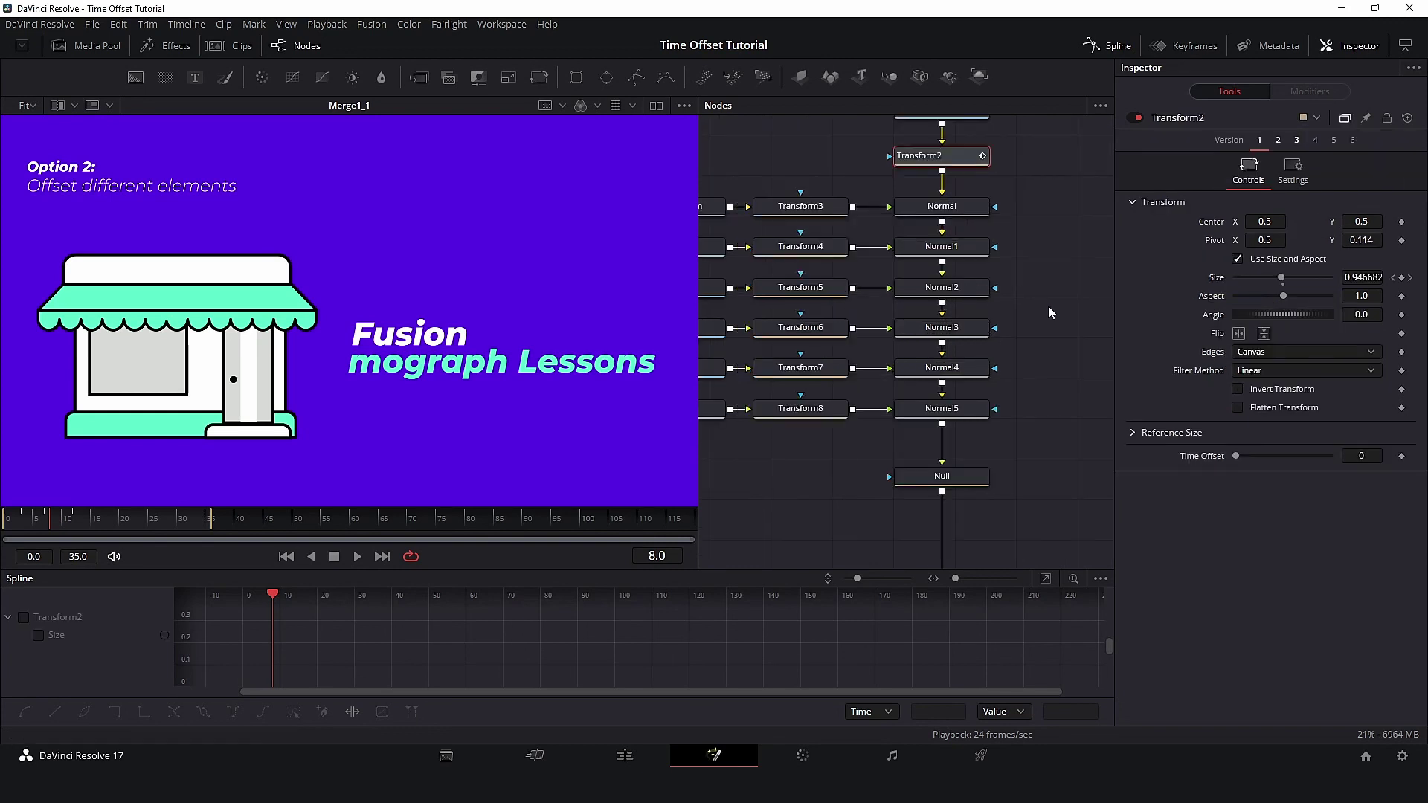
drag(1075, 357, 1093, 325)
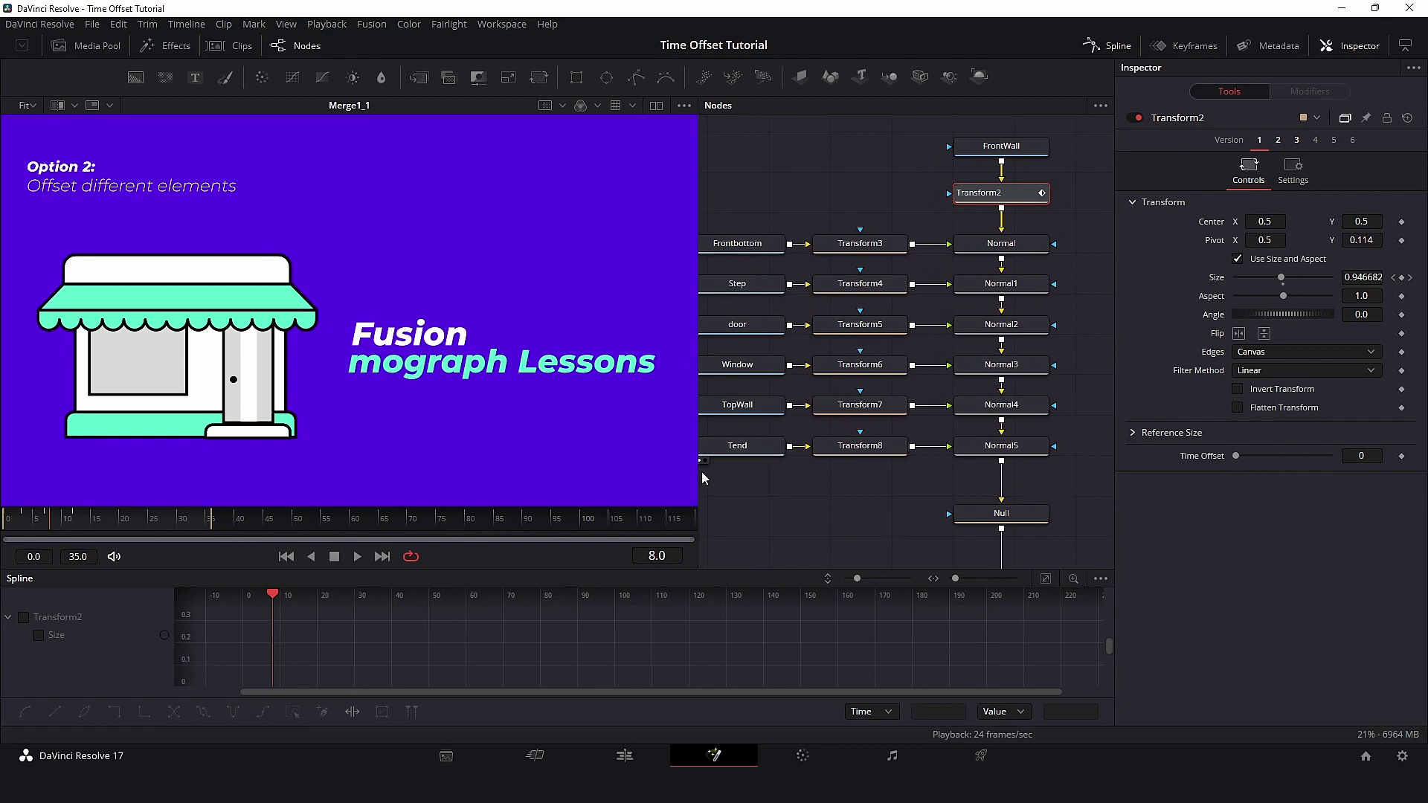
drag(695, 472, 593, 473)
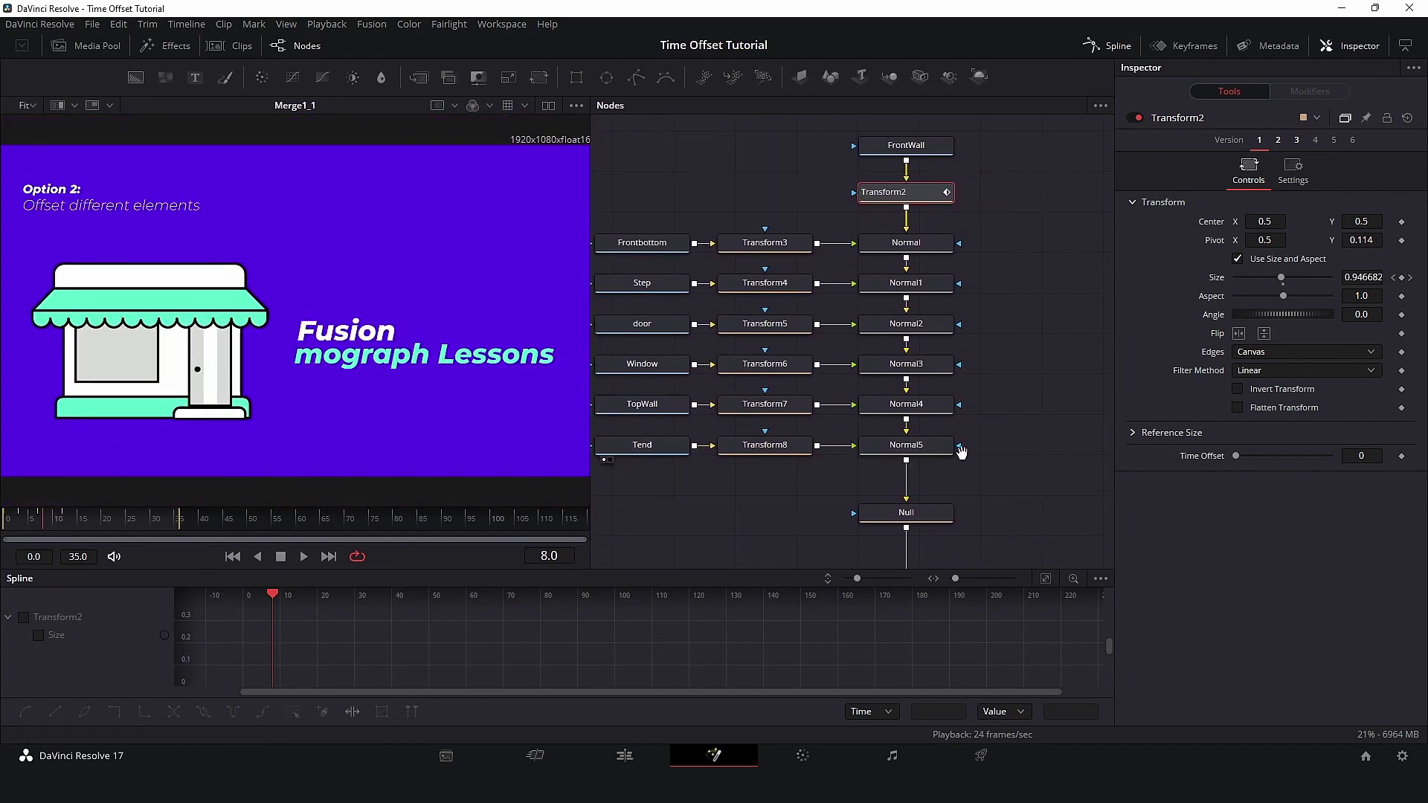
drag(953, 451, 1008, 444)
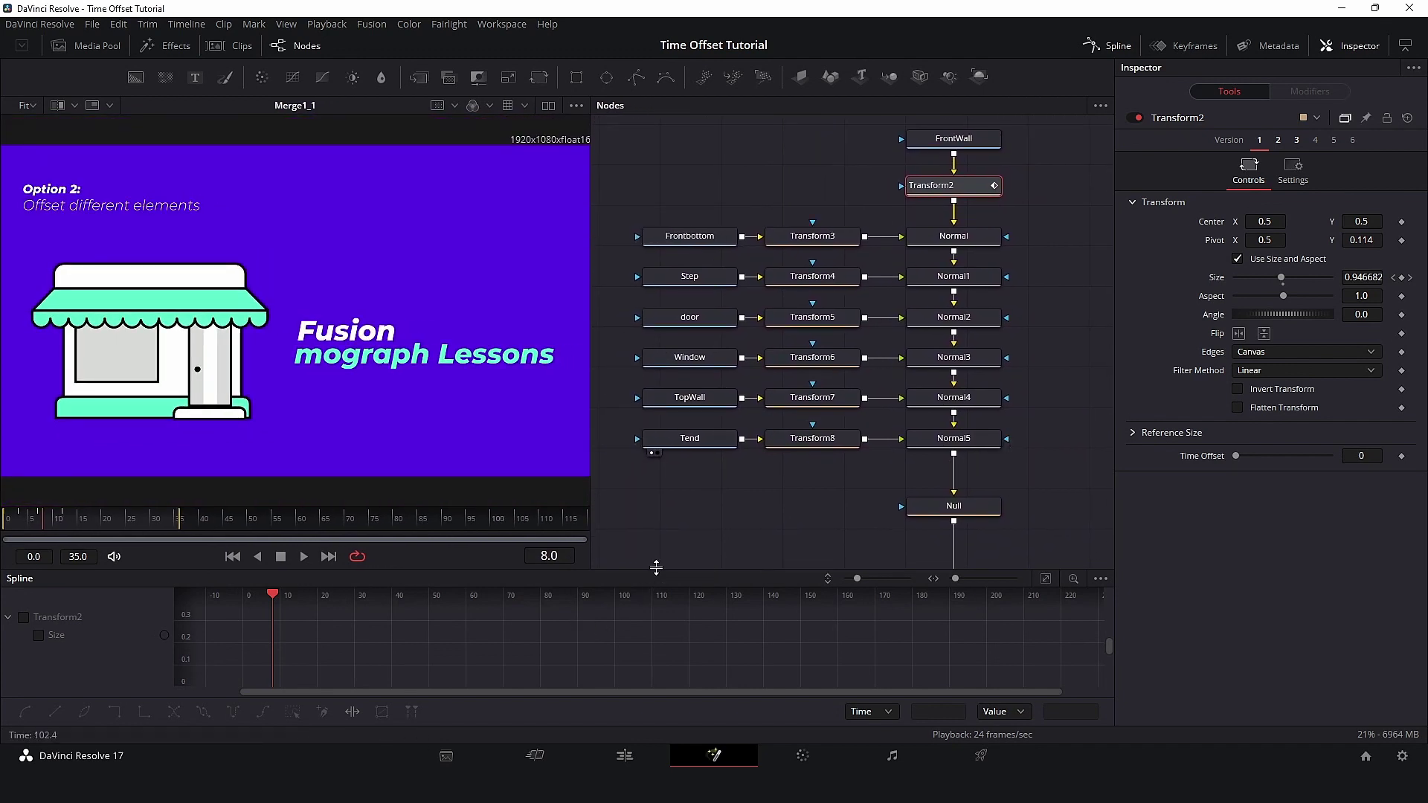
drag(655, 567, 655, 574)
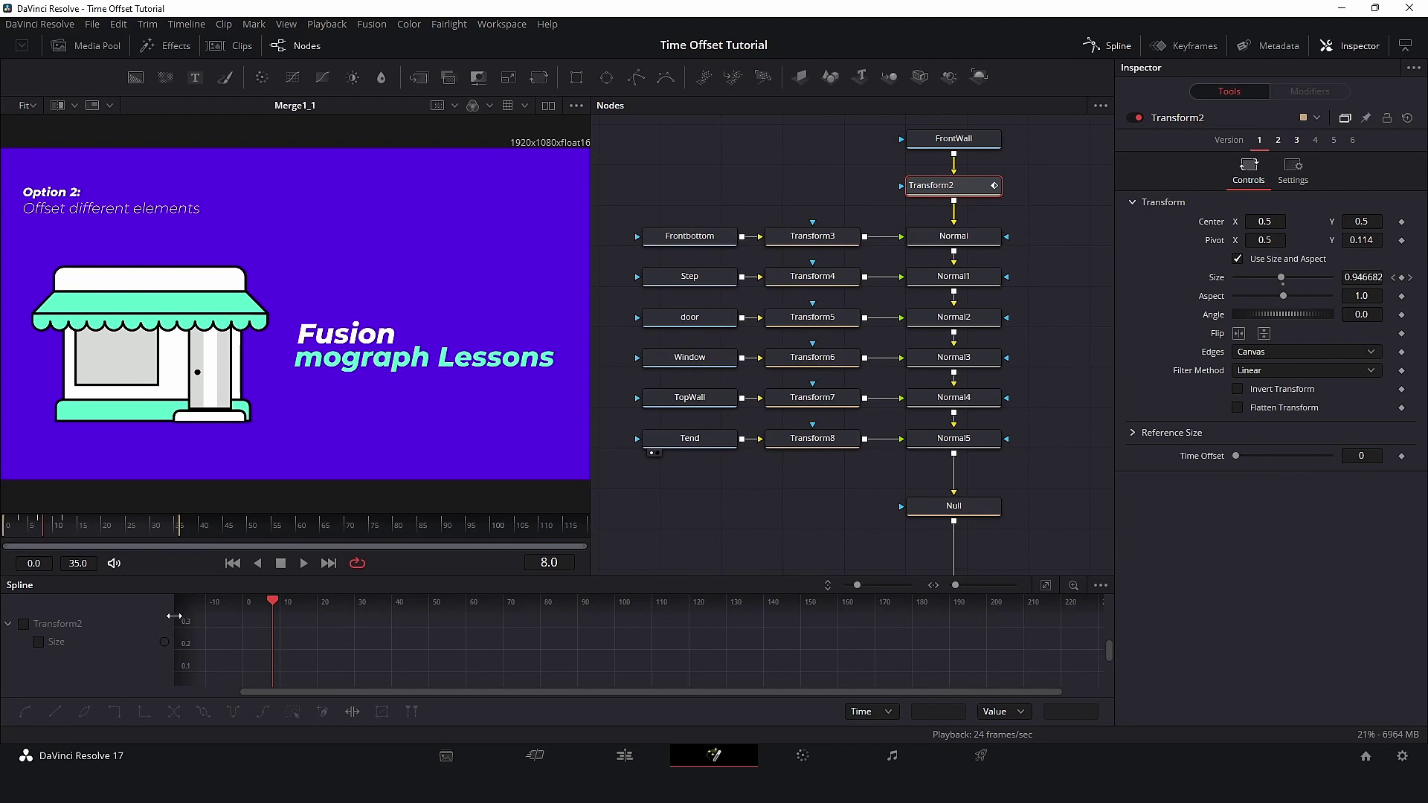
click(36, 622)
drag(957, 586, 930, 587)
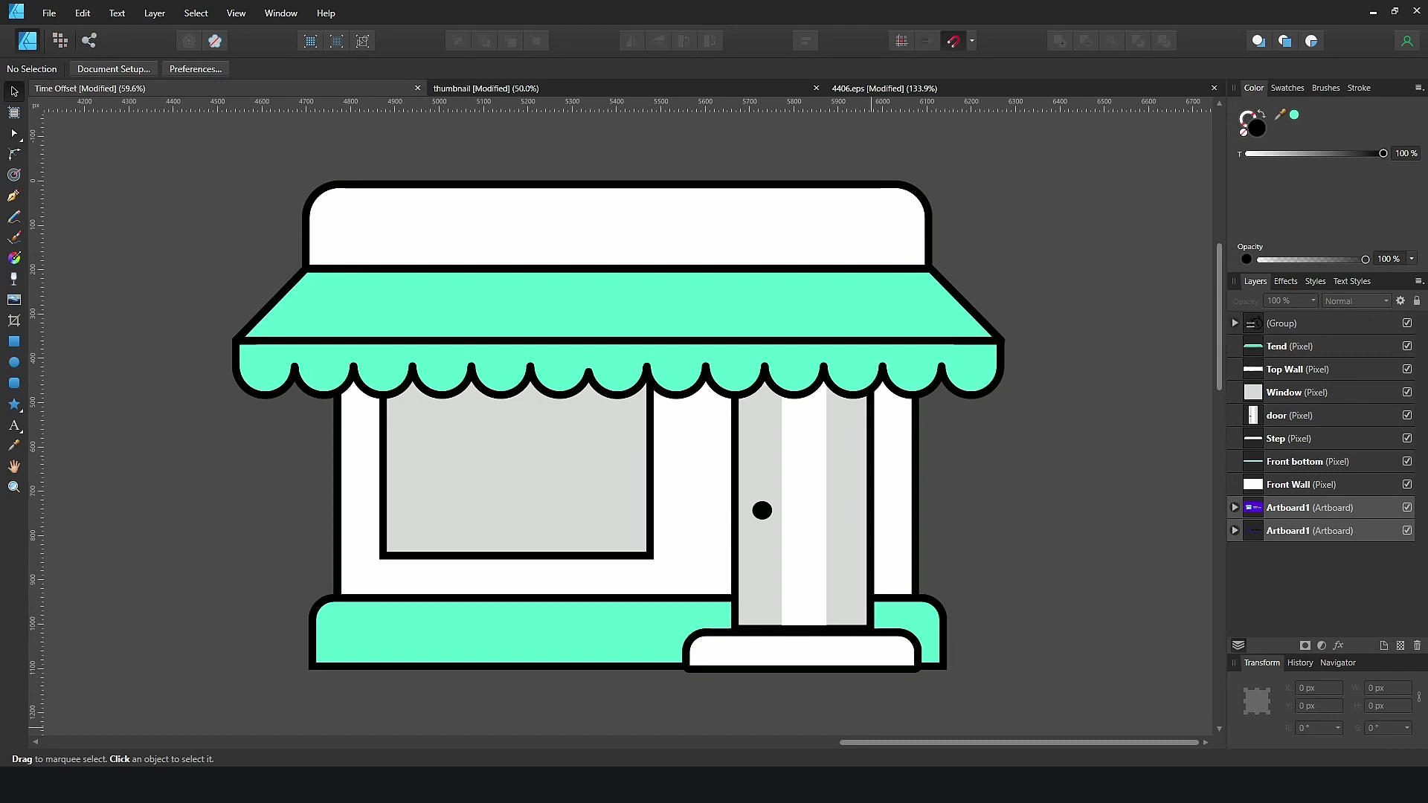
Reposition the awning, Top Wall, Front Wall and Window layers of the storefront
click(831, 386)
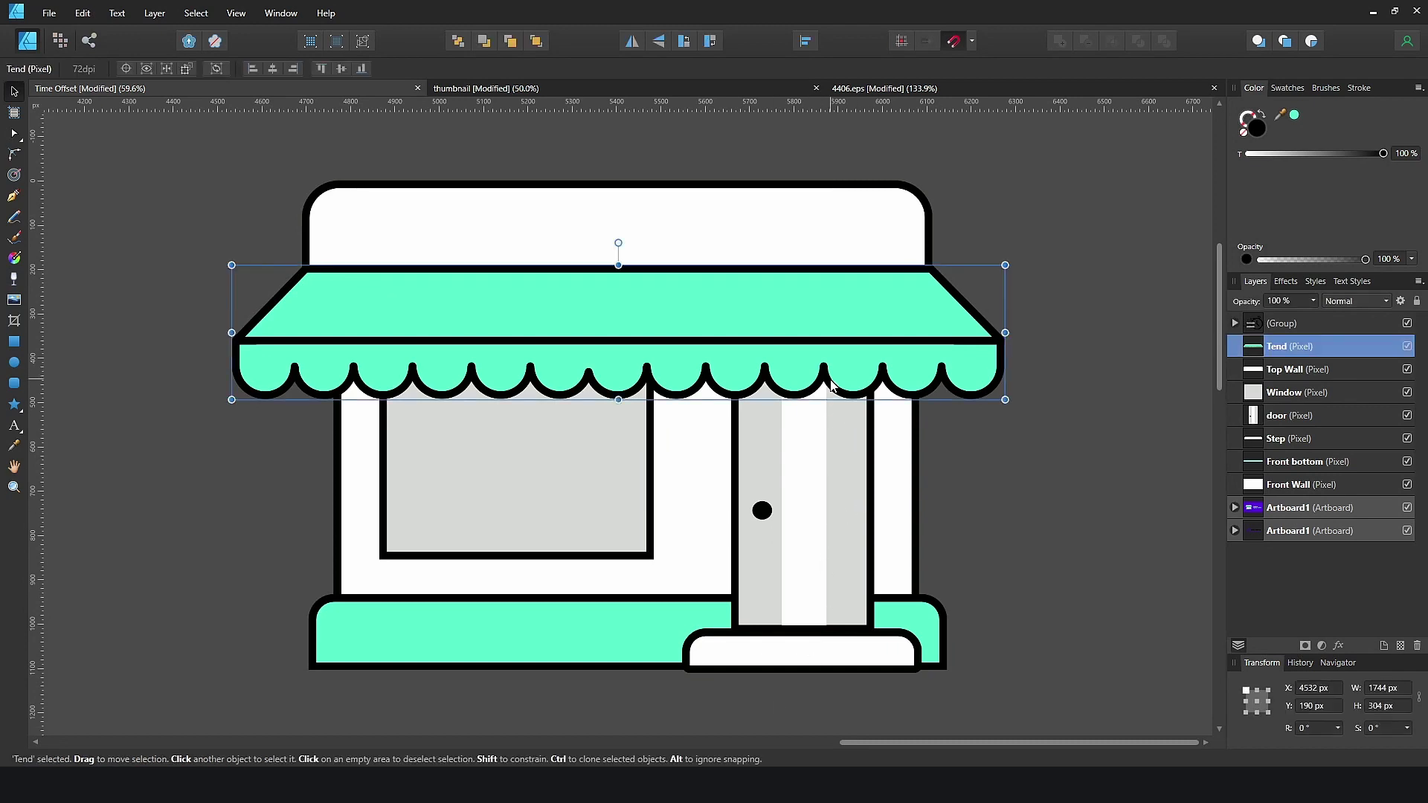
drag(844, 385, 633, 456)
scroll(634, 457, down, 1)
drag(858, 274, 1007, 154)
drag(874, 359, 1081, 264)
drag(548, 530, 387, 374)
Select the seven shop layers and set the PSD export Area to Selection Only
drag(292, 199, 842, 624)
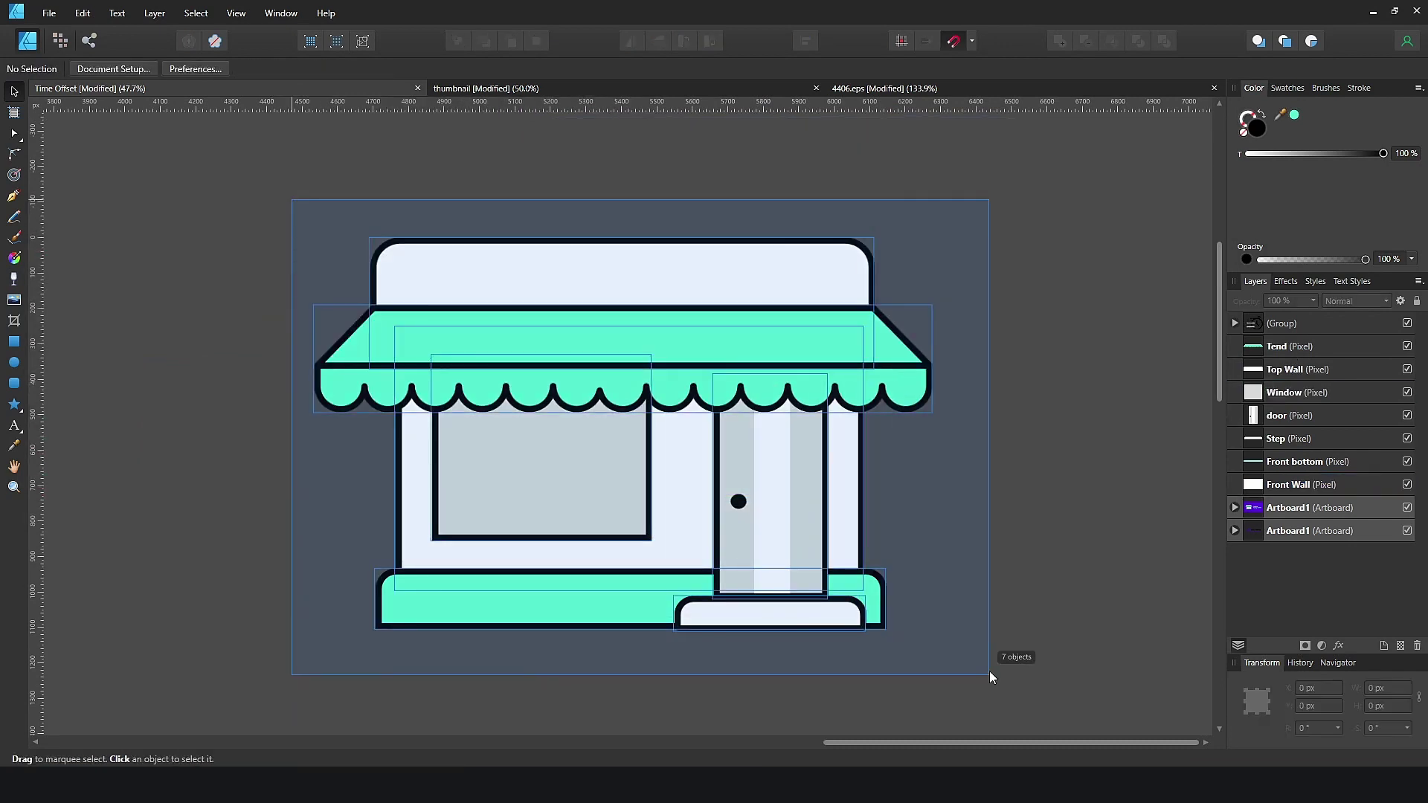
drag(989, 672, 990, 671)
click(49, 12)
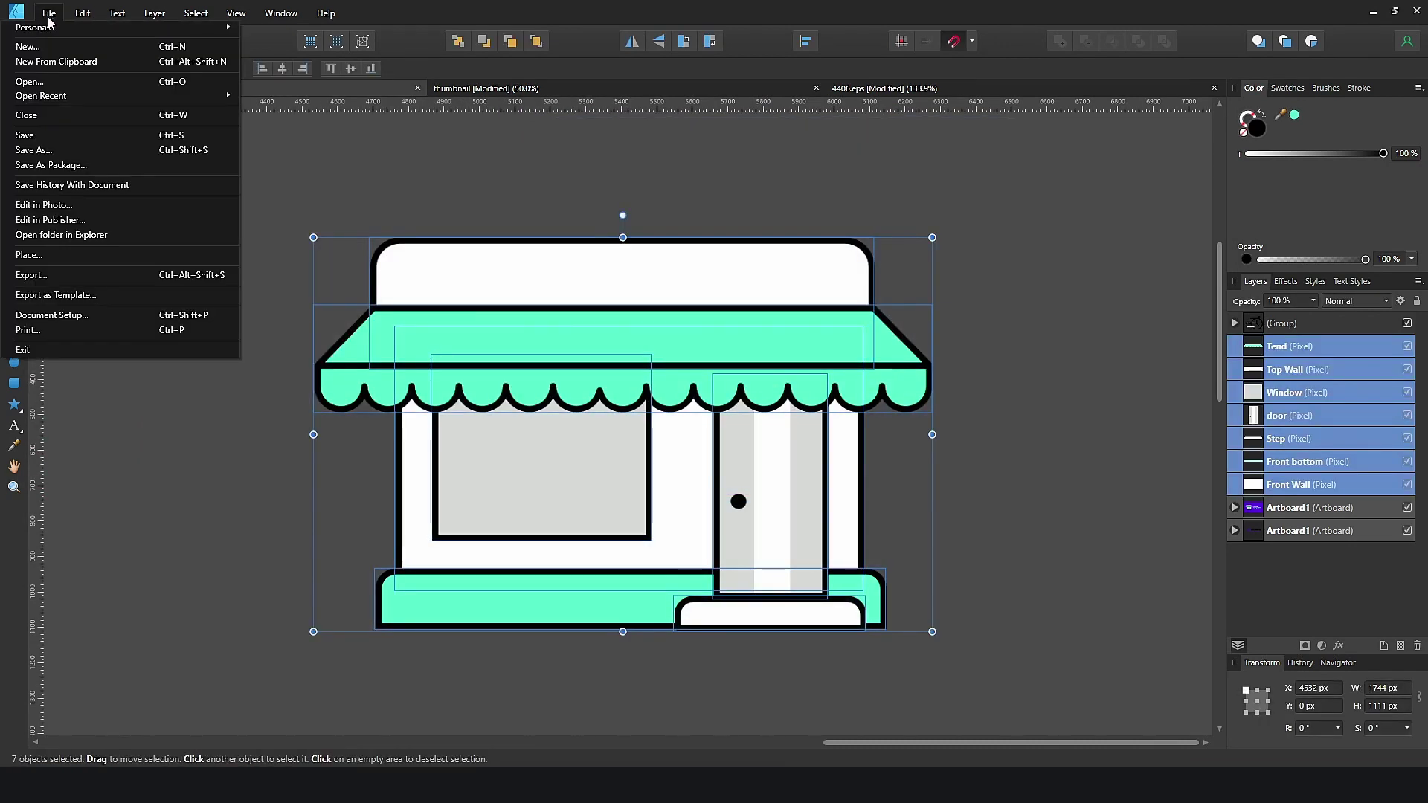
click(66, 277)
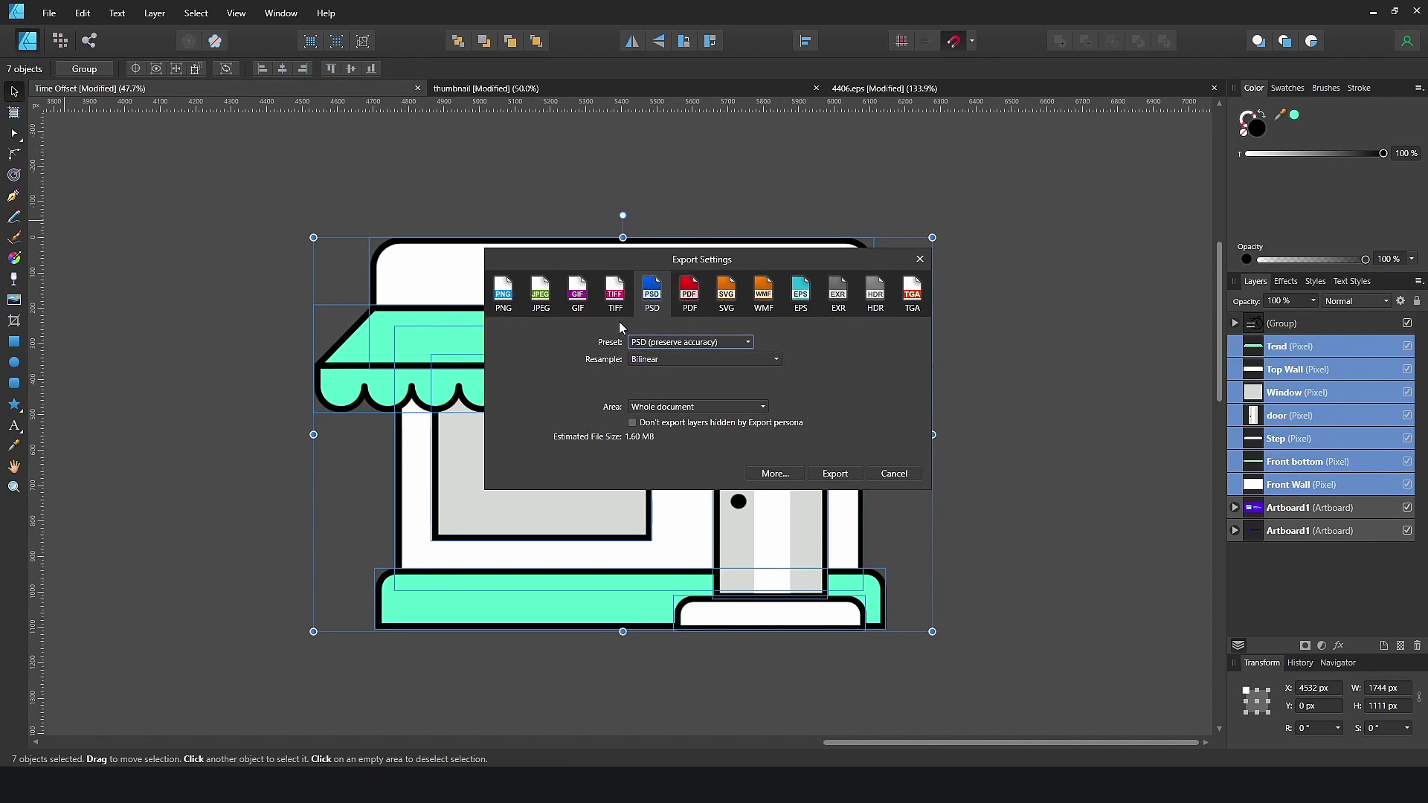
click(711, 407)
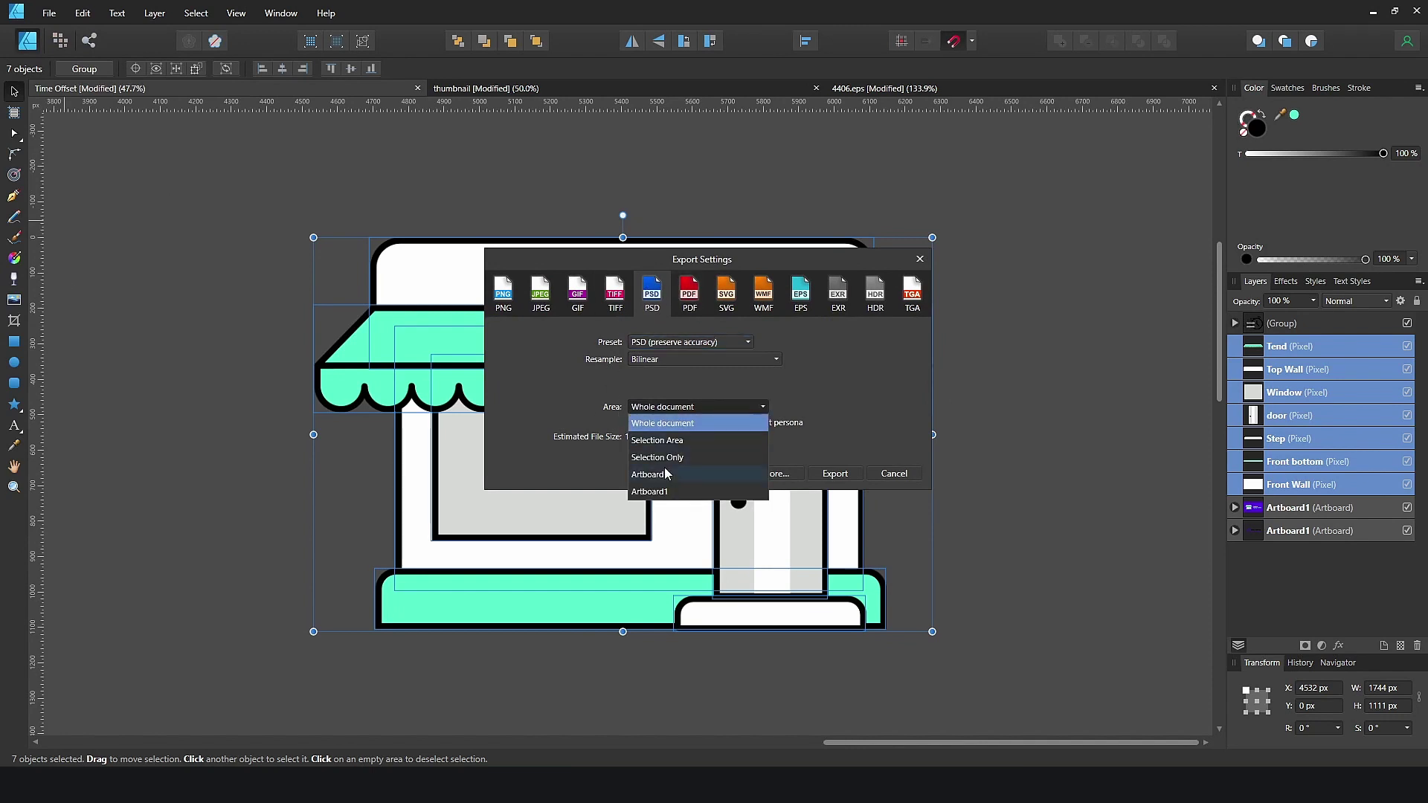
click(678, 457)
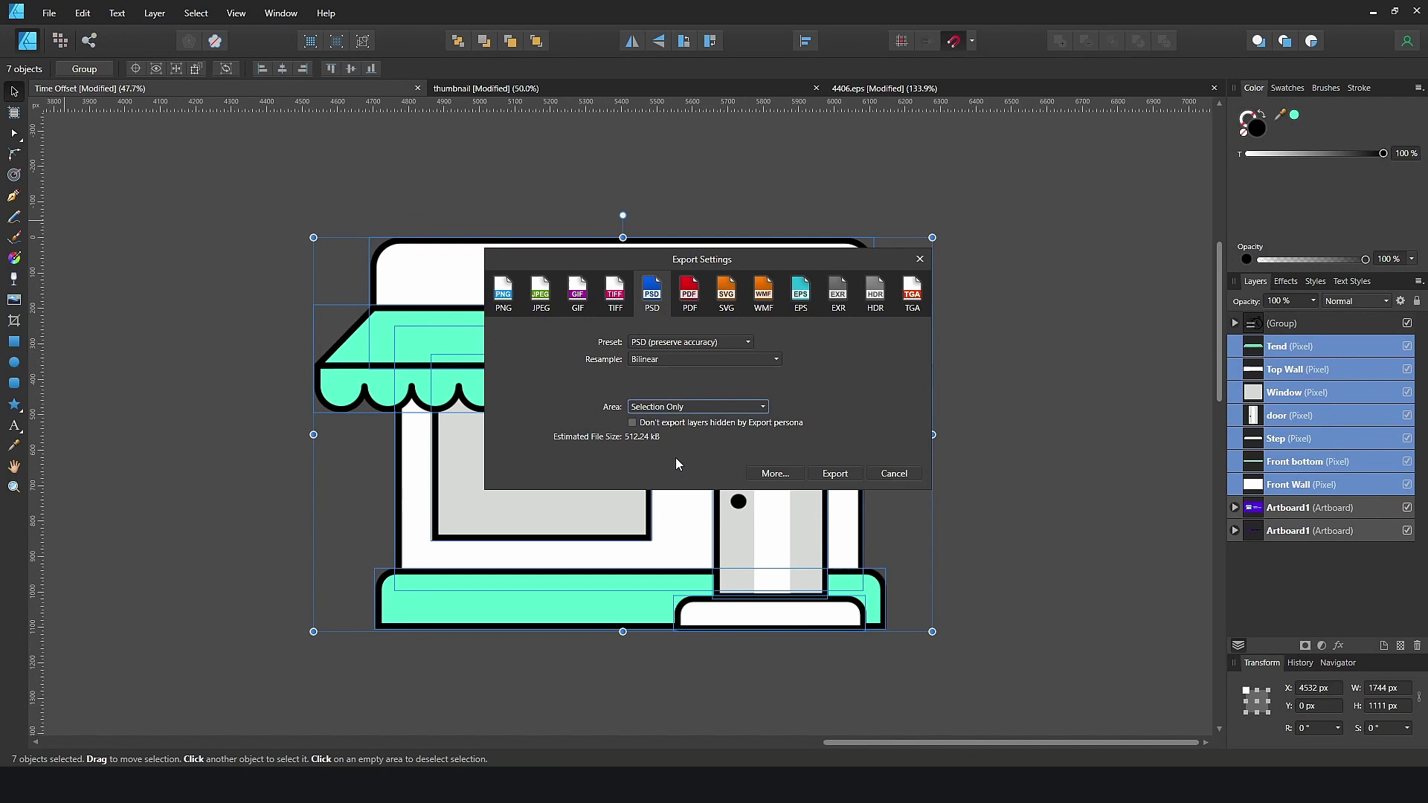
Import shop house.psd as a layered node stack and view the merged Normal11 result
key(Escape)
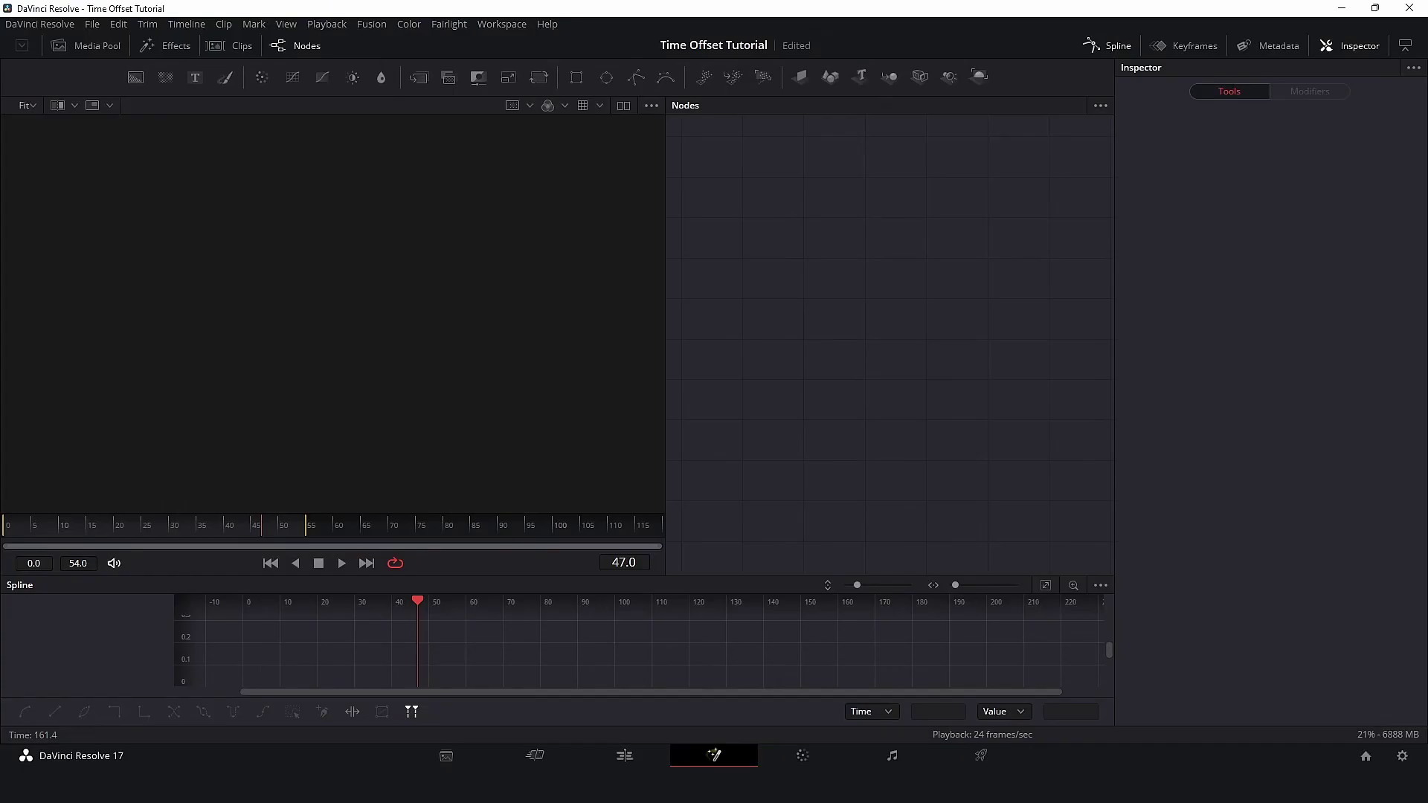
click(372, 24)
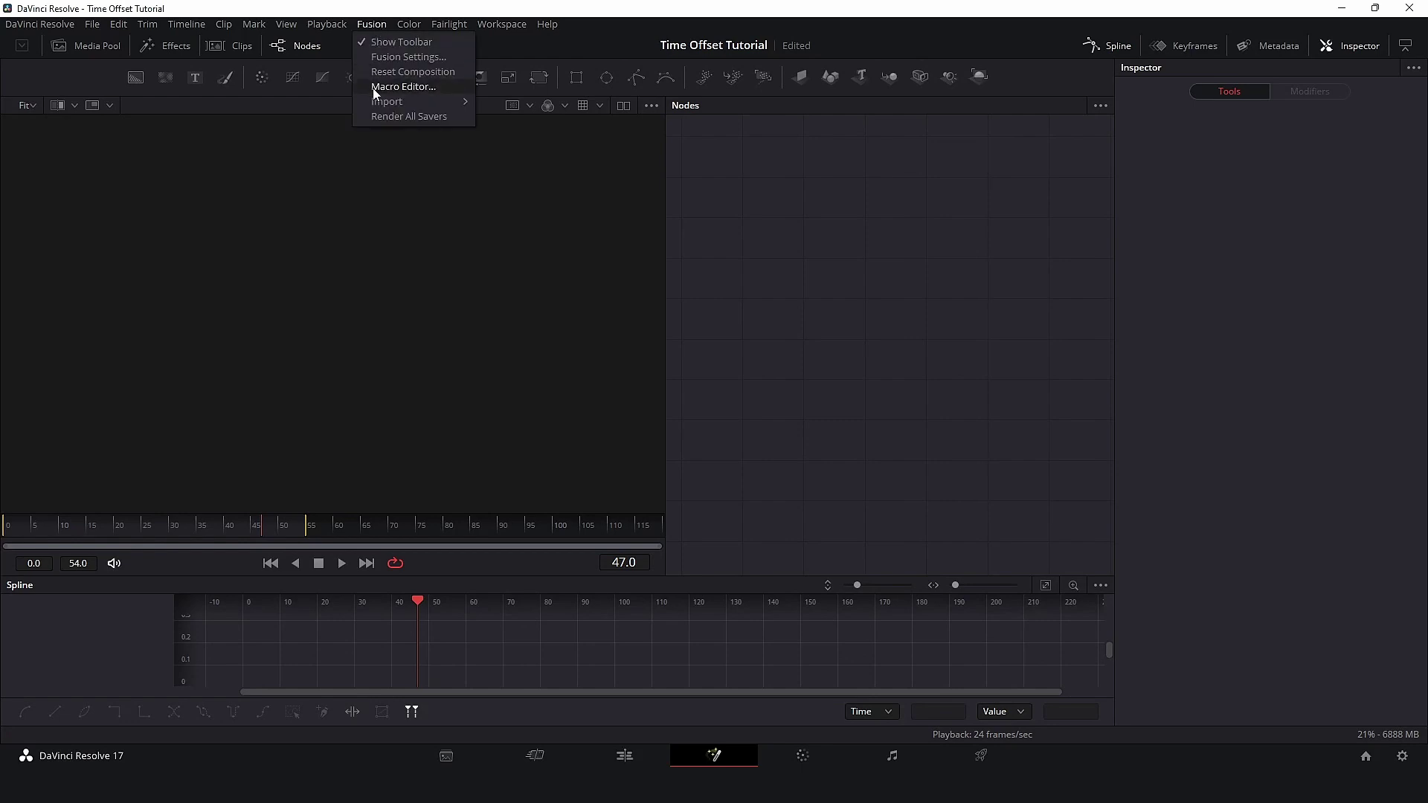
mouse_move(387, 102)
click(553, 131)
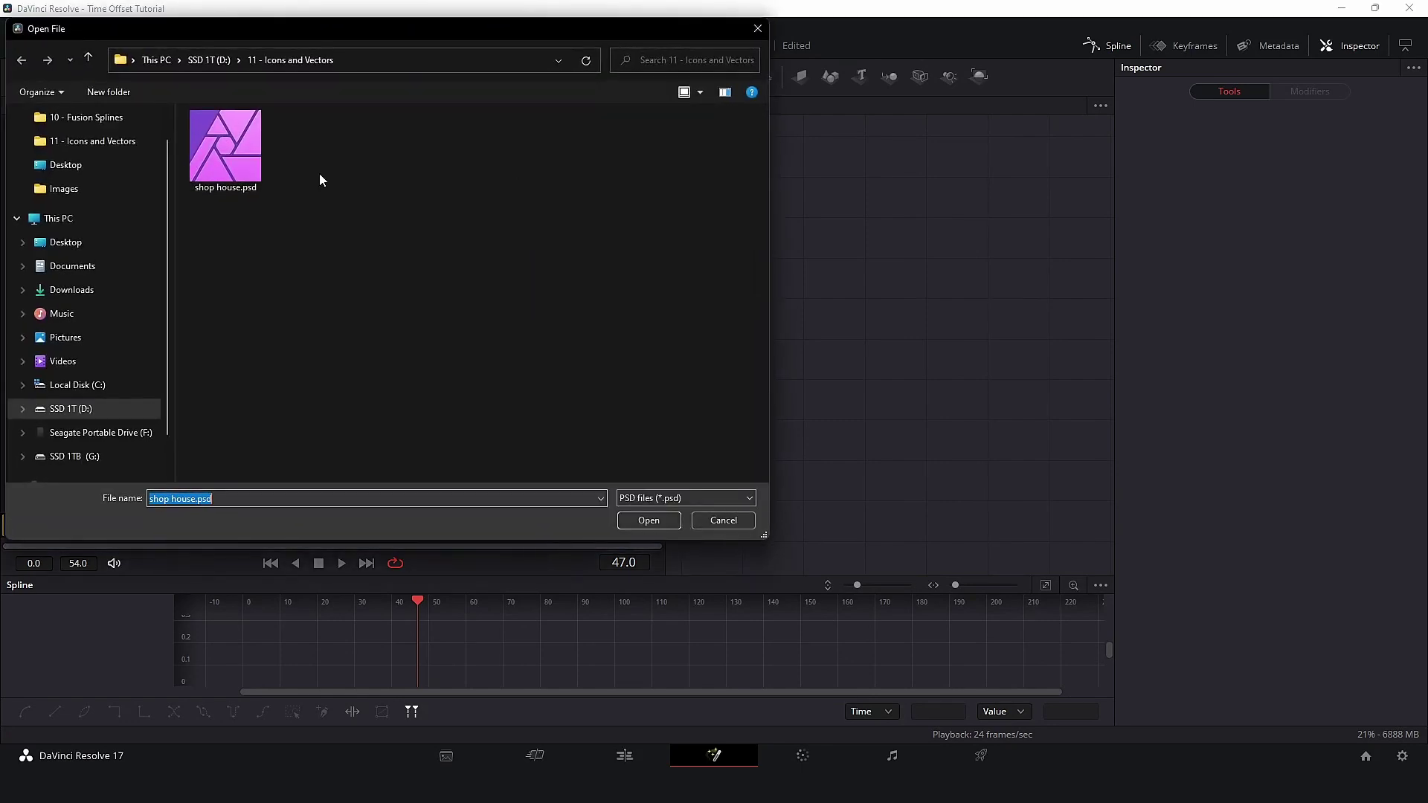
click(226, 154)
click(633, 514)
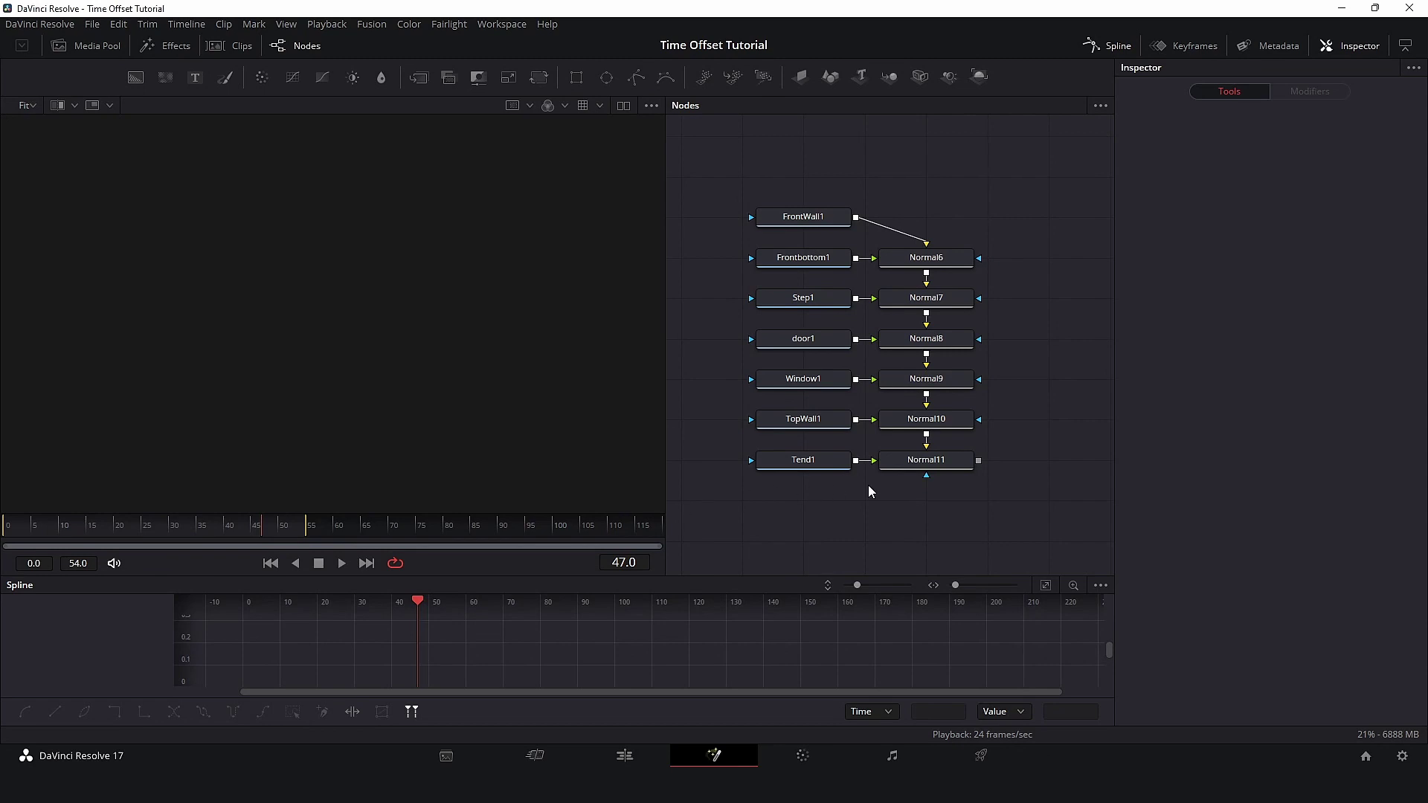
click(902, 464)
key(1)
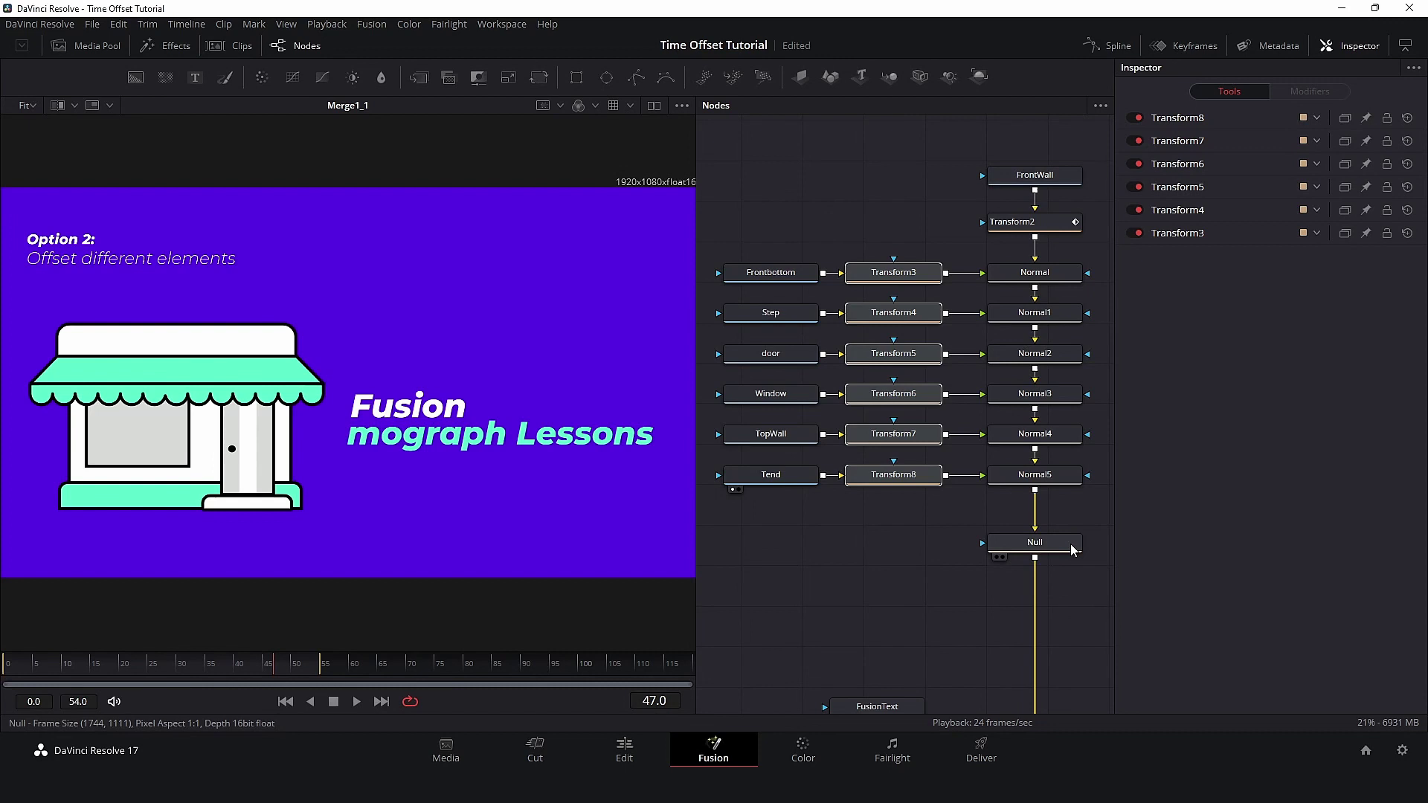
click(1072, 550)
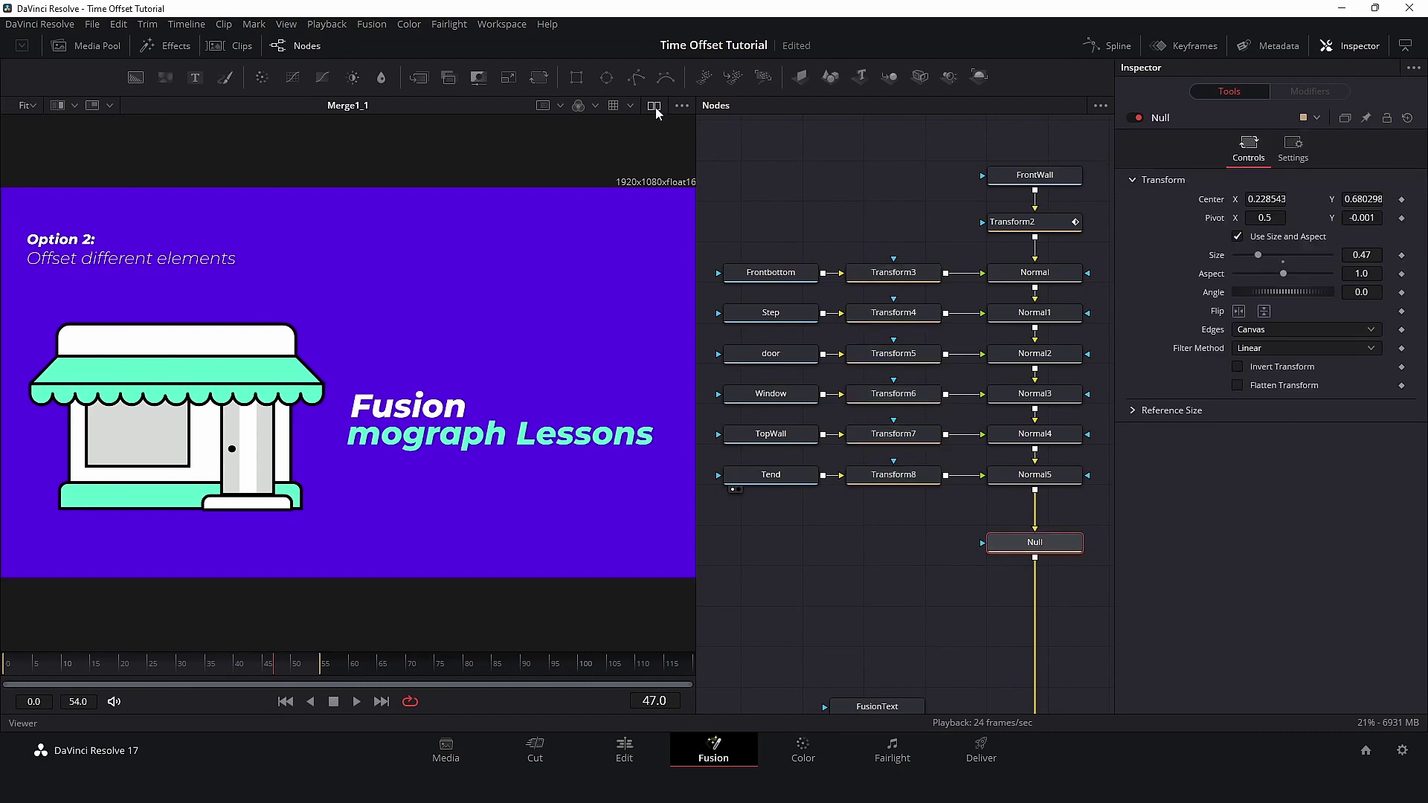
click(680, 107)
click(638, 141)
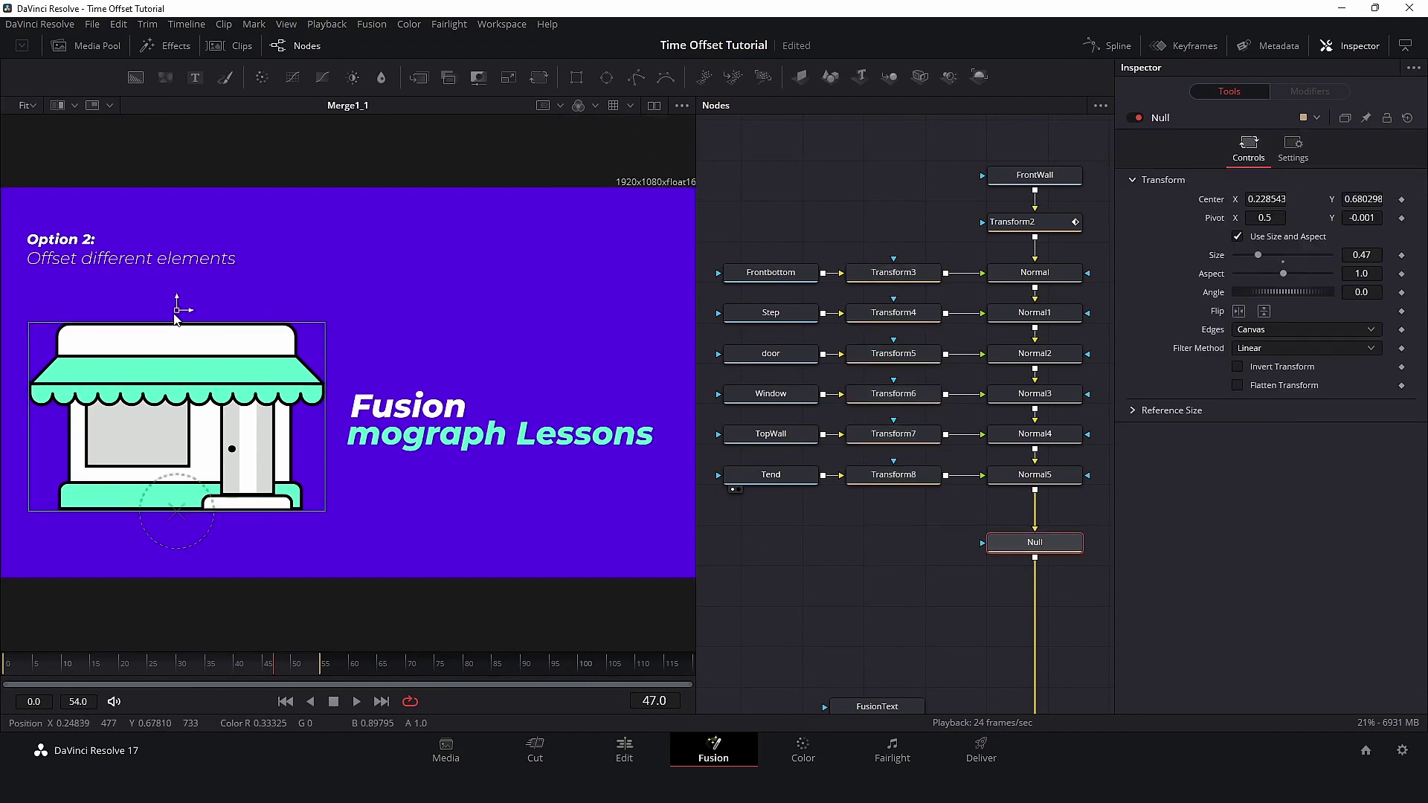
drag(161, 312, 366, 245)
key(ctrl+z)
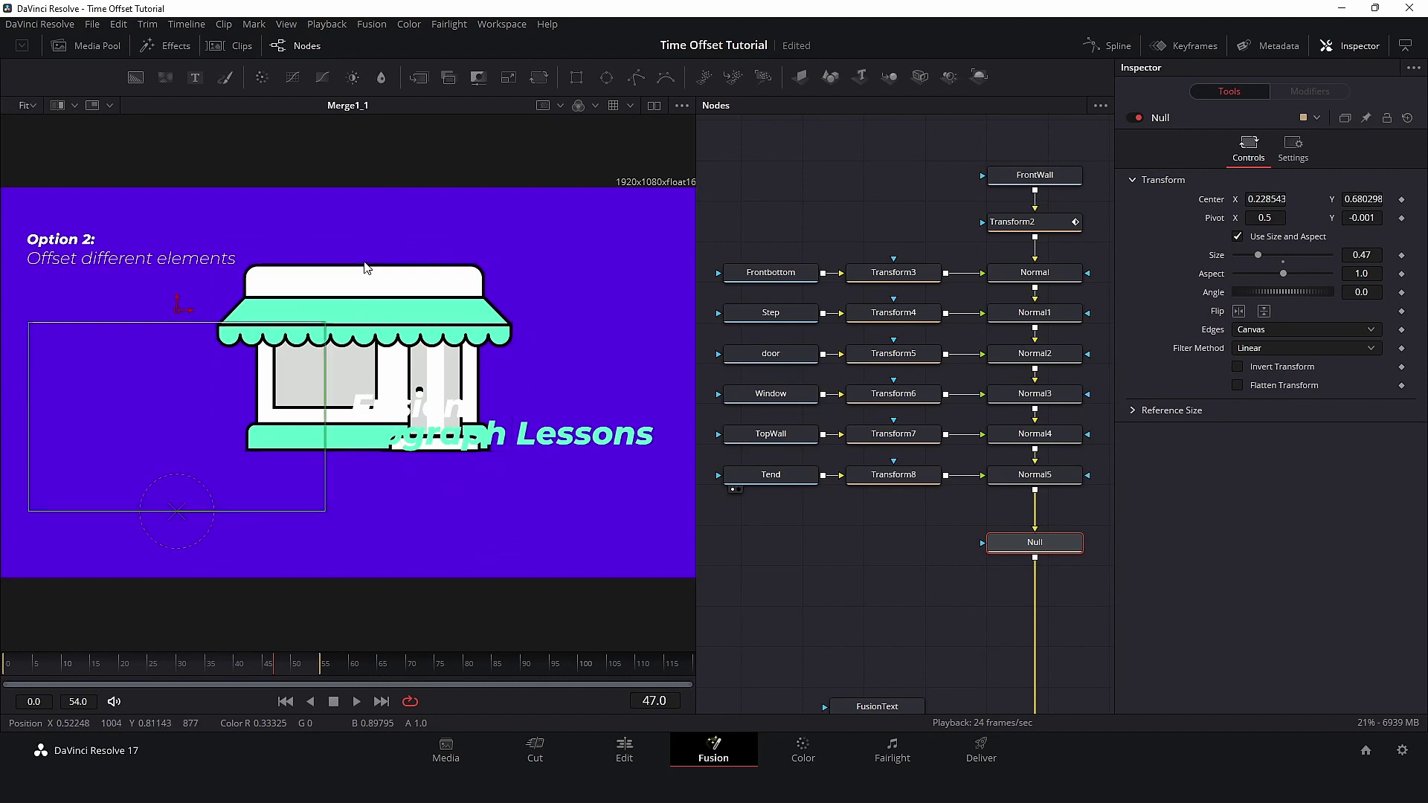
click(870, 564)
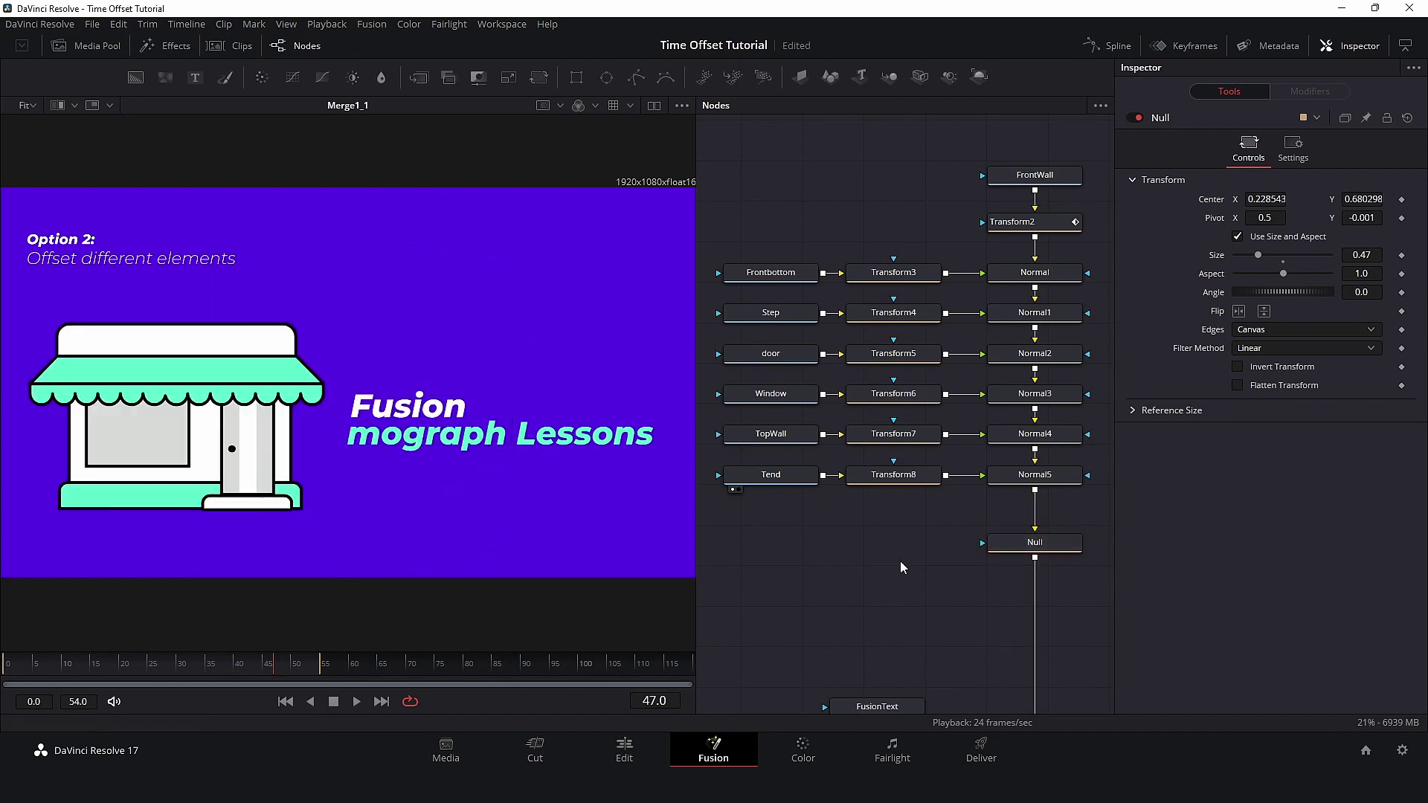
click(1030, 543)
click(893, 272)
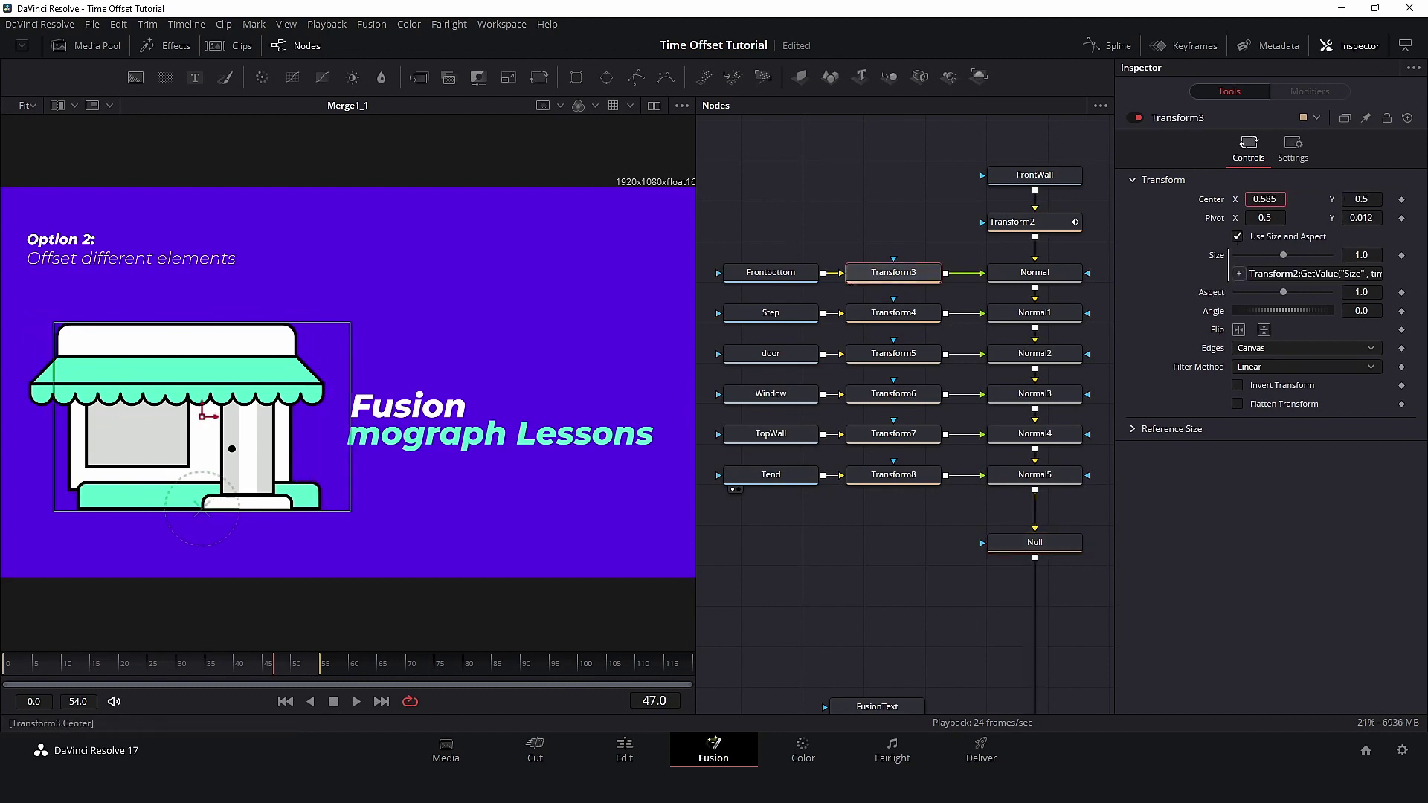
mouse_move(1264, 199)
mouse_down()
mouse_move(1309, 199)
mouse_move(1238, 198)
mouse_move(1290, 198)
mouse_move(1267, 214)
mouse_up()
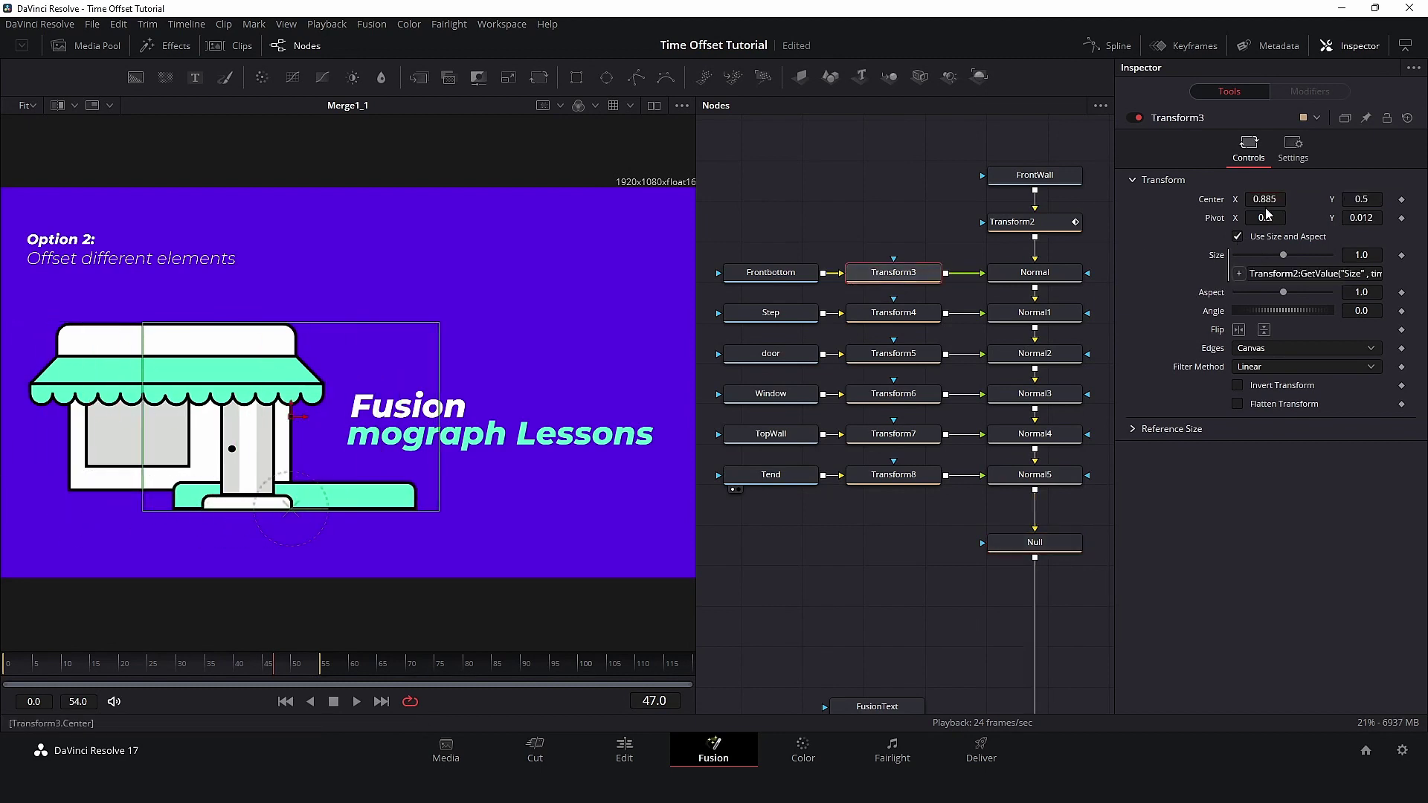
key(ctrl+z)
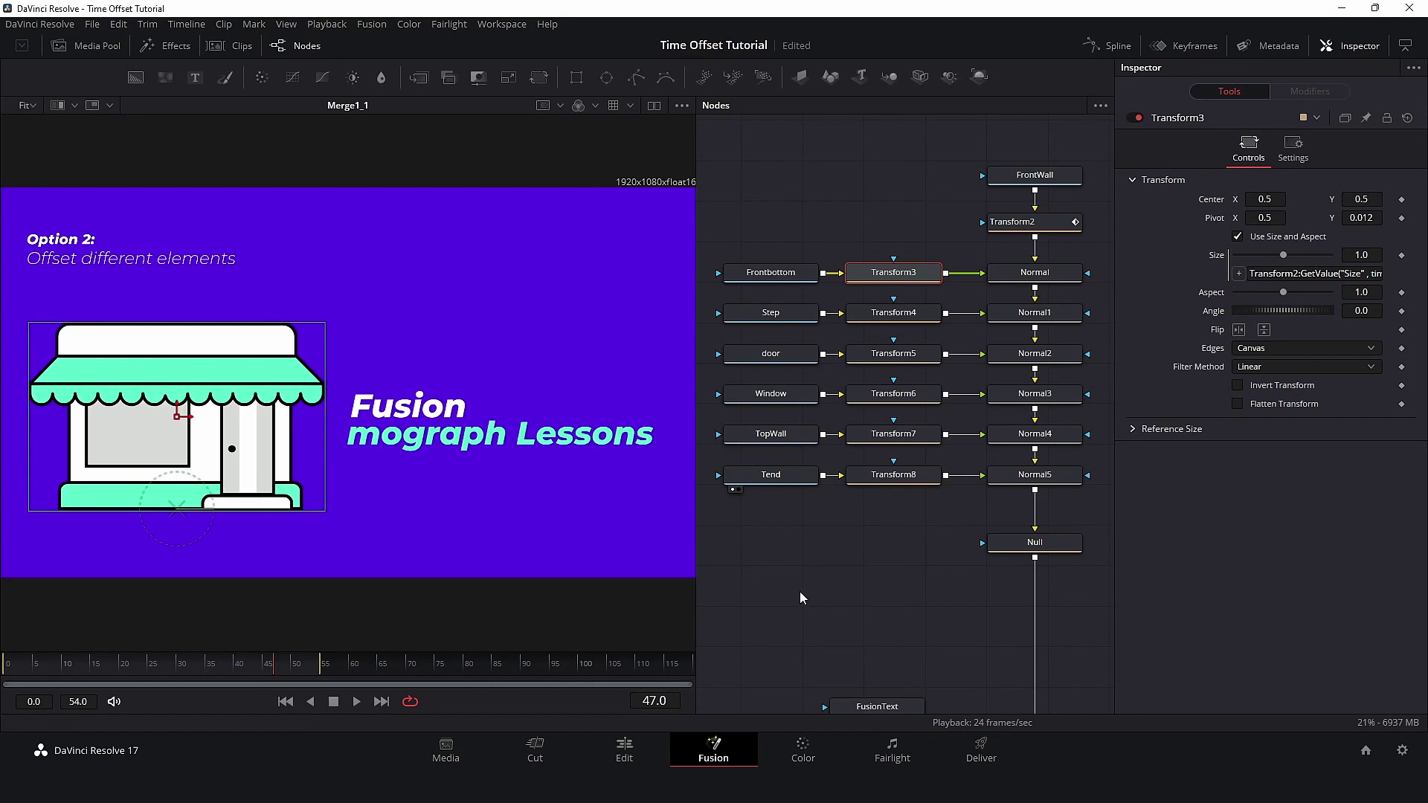
click(821, 595)
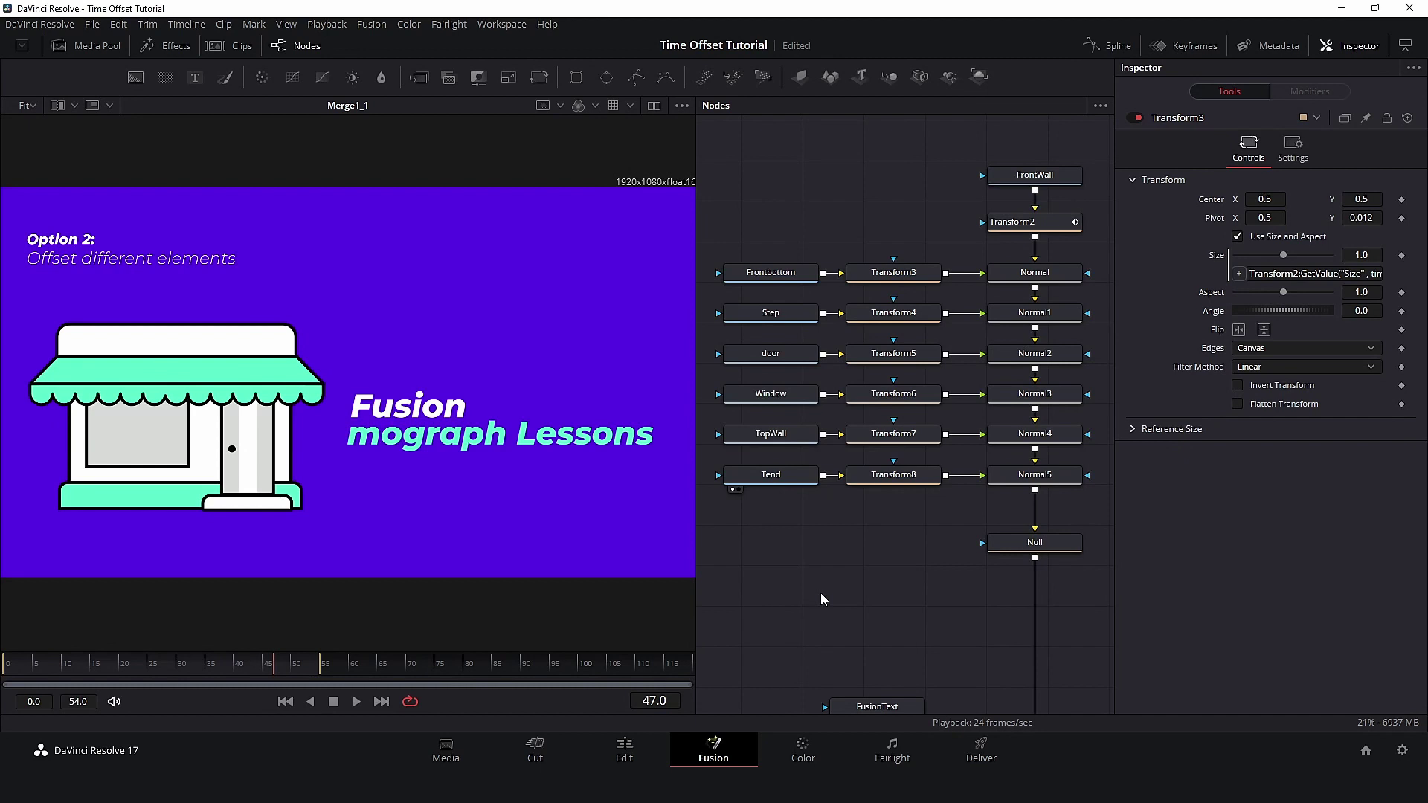
Delete the old Transform2–8 nodes and switch to side-by-side dual viewers
drag(914, 199, 913, 511)
key(Delete)
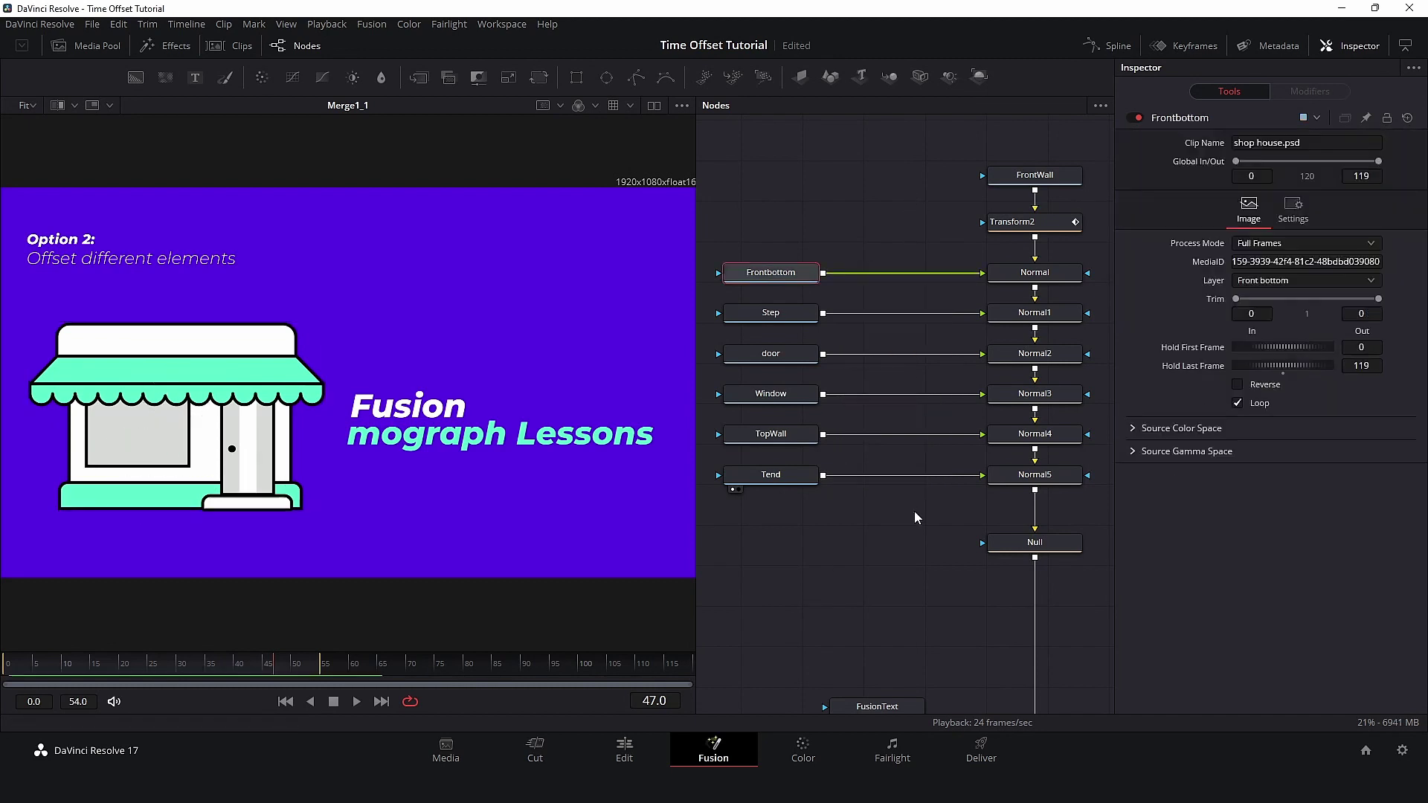
click(1019, 224)
key(Delete)
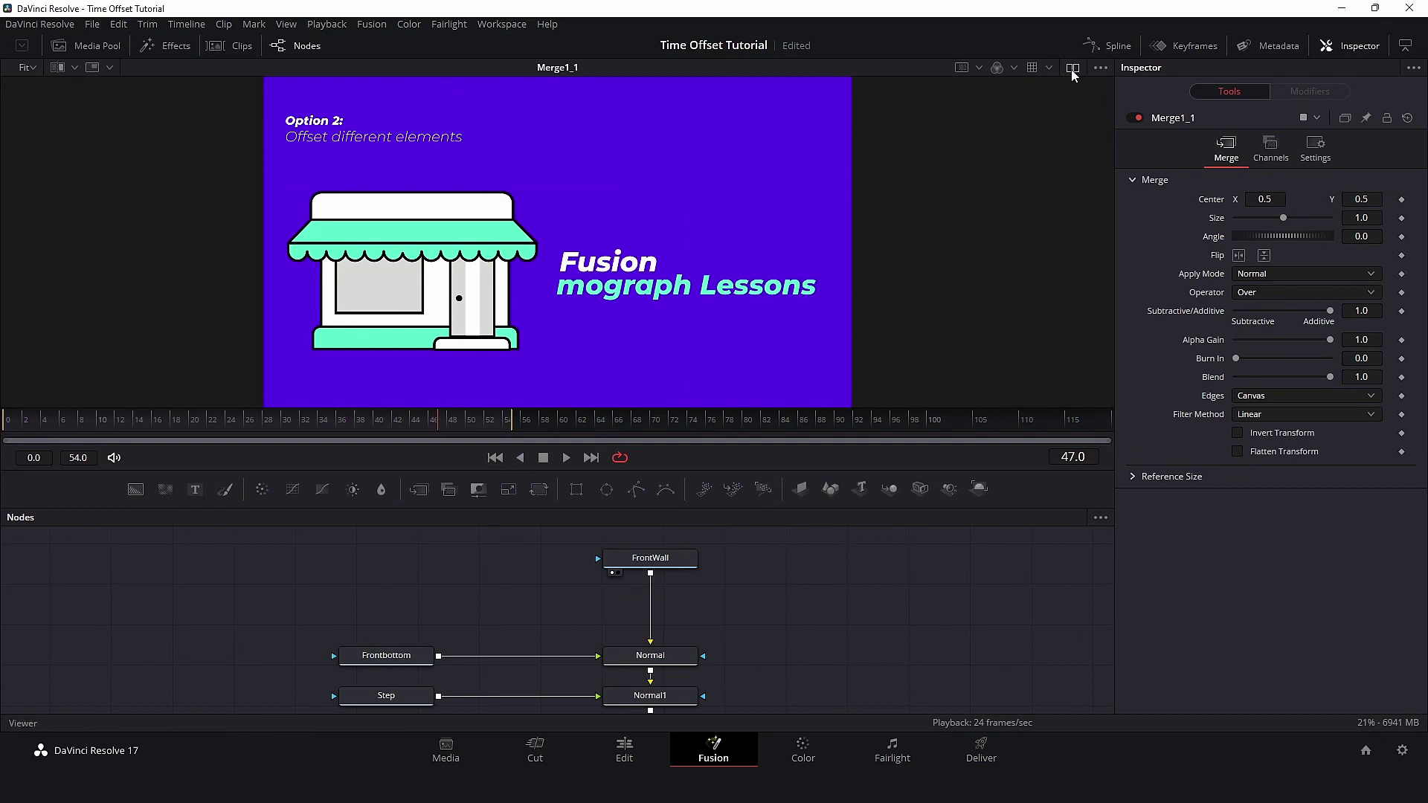
click(1071, 67)
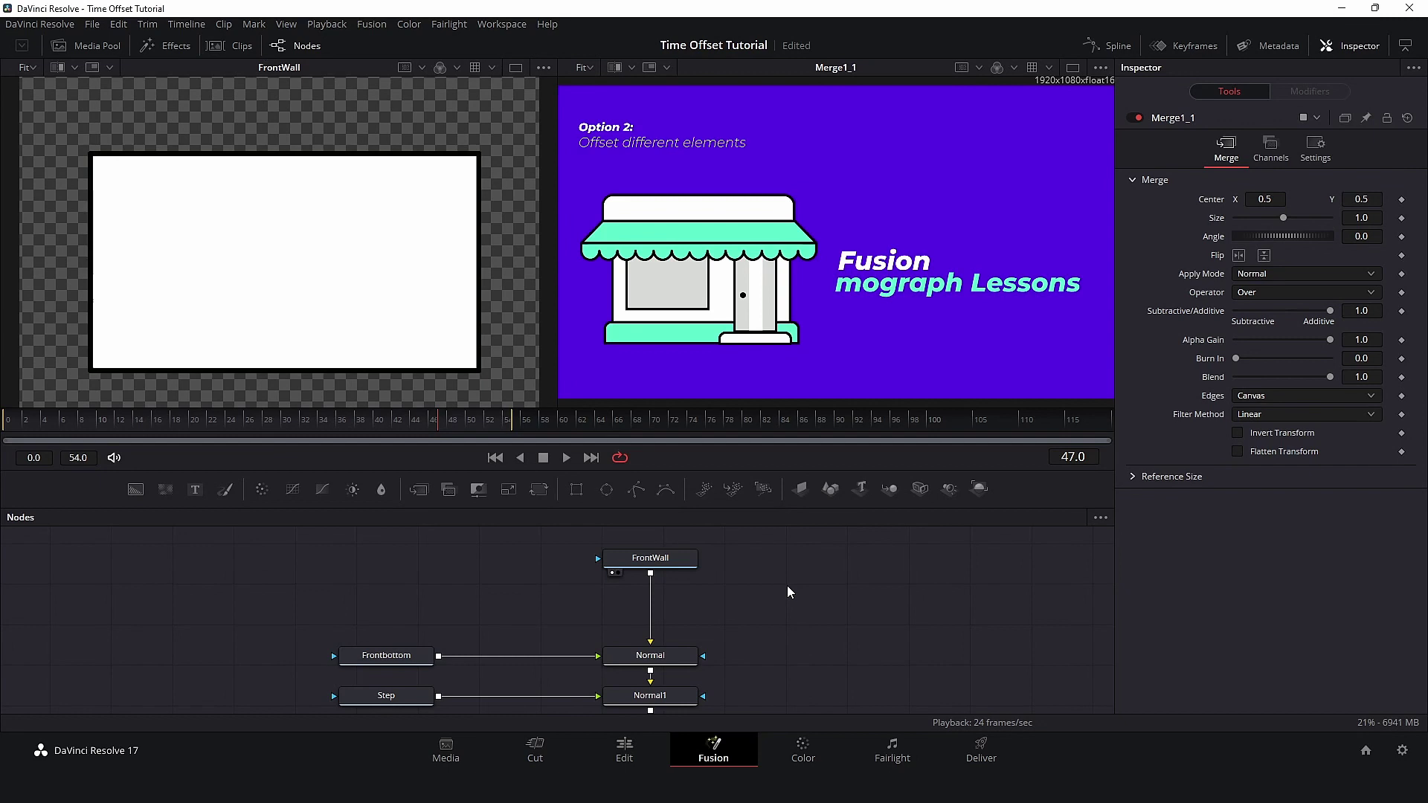
Insert a fresh Transform node after the FrontWall, Frontbottom, Step, door and Window layers, then select Tend
click(650, 557)
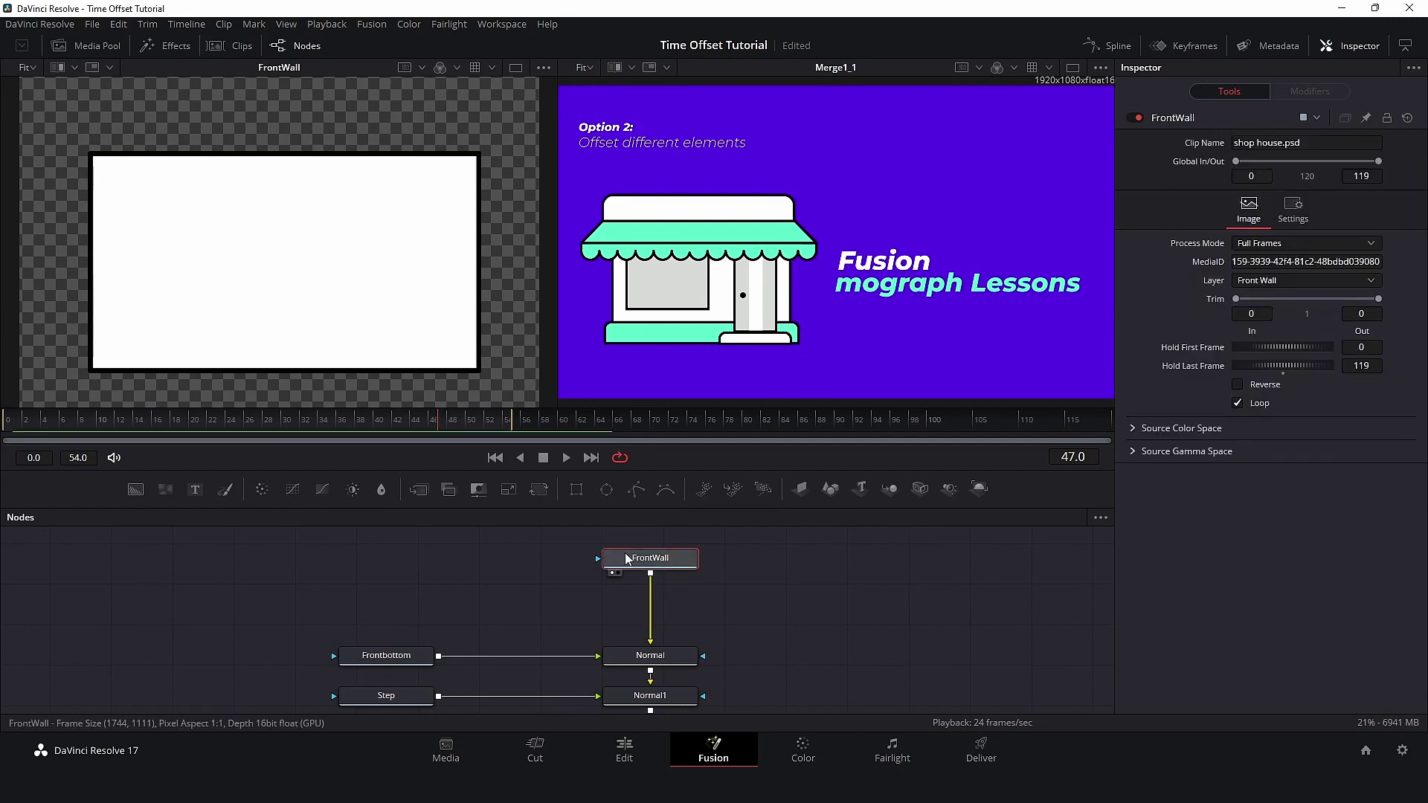
click(538, 489)
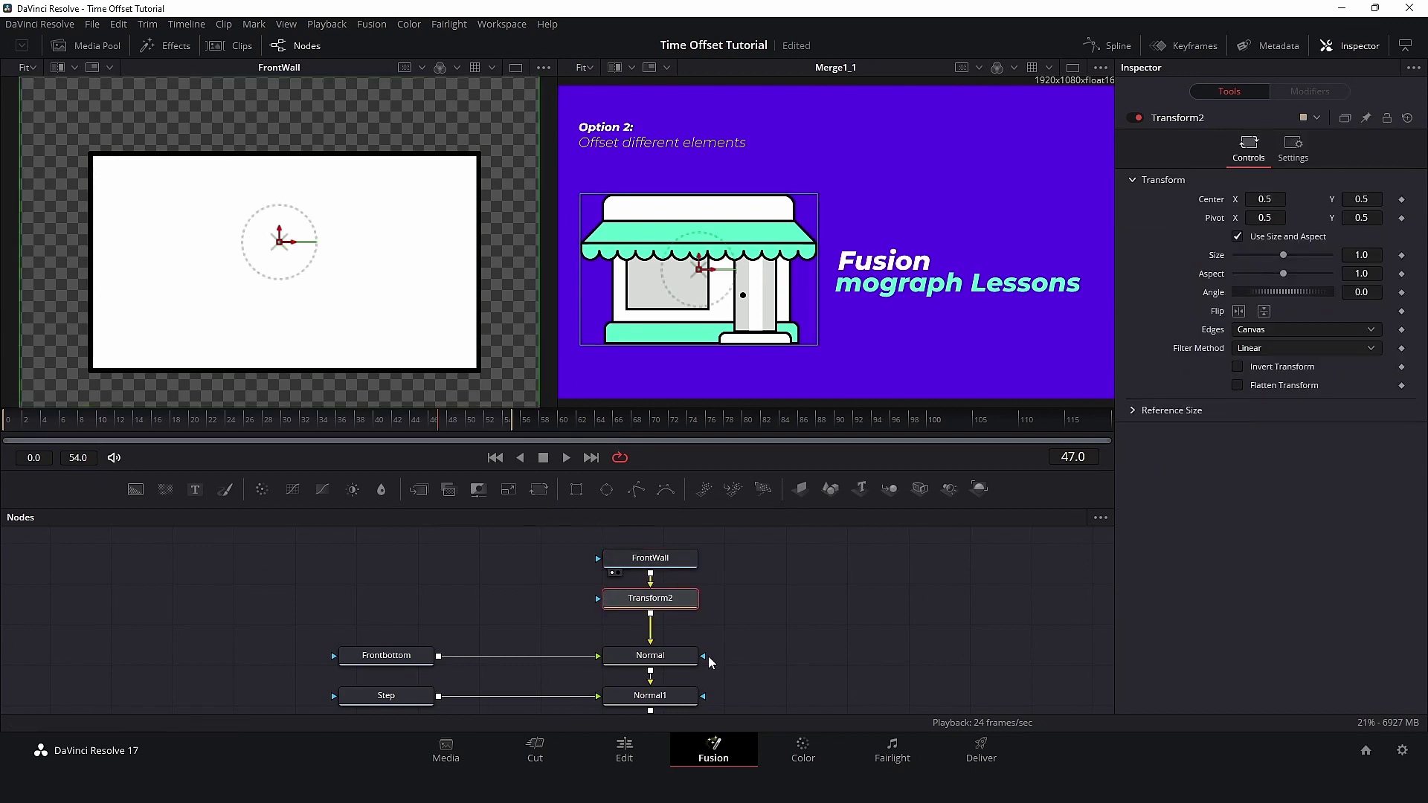
scroll(823, 605, down, 3)
click(412, 587)
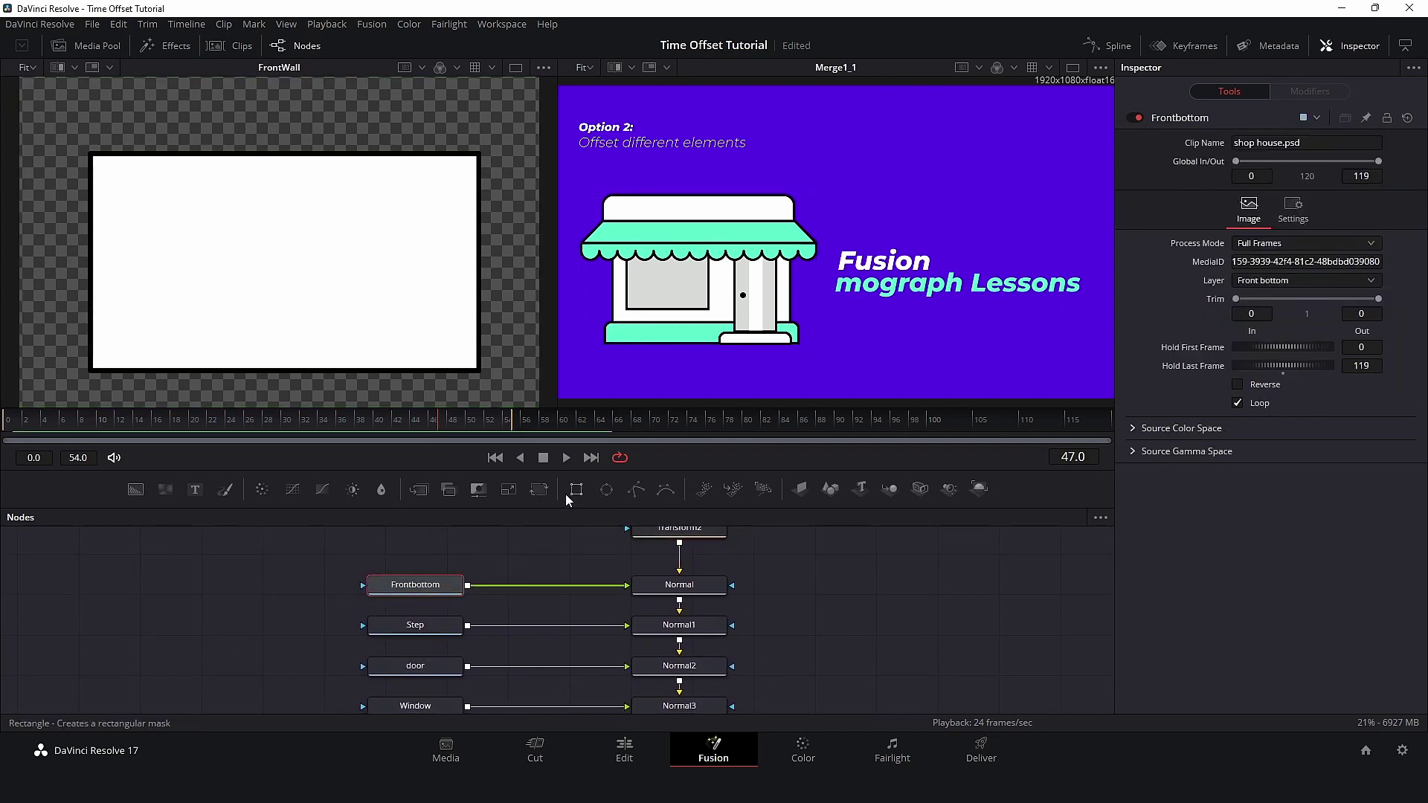
click(532, 488)
click(406, 626)
click(535, 489)
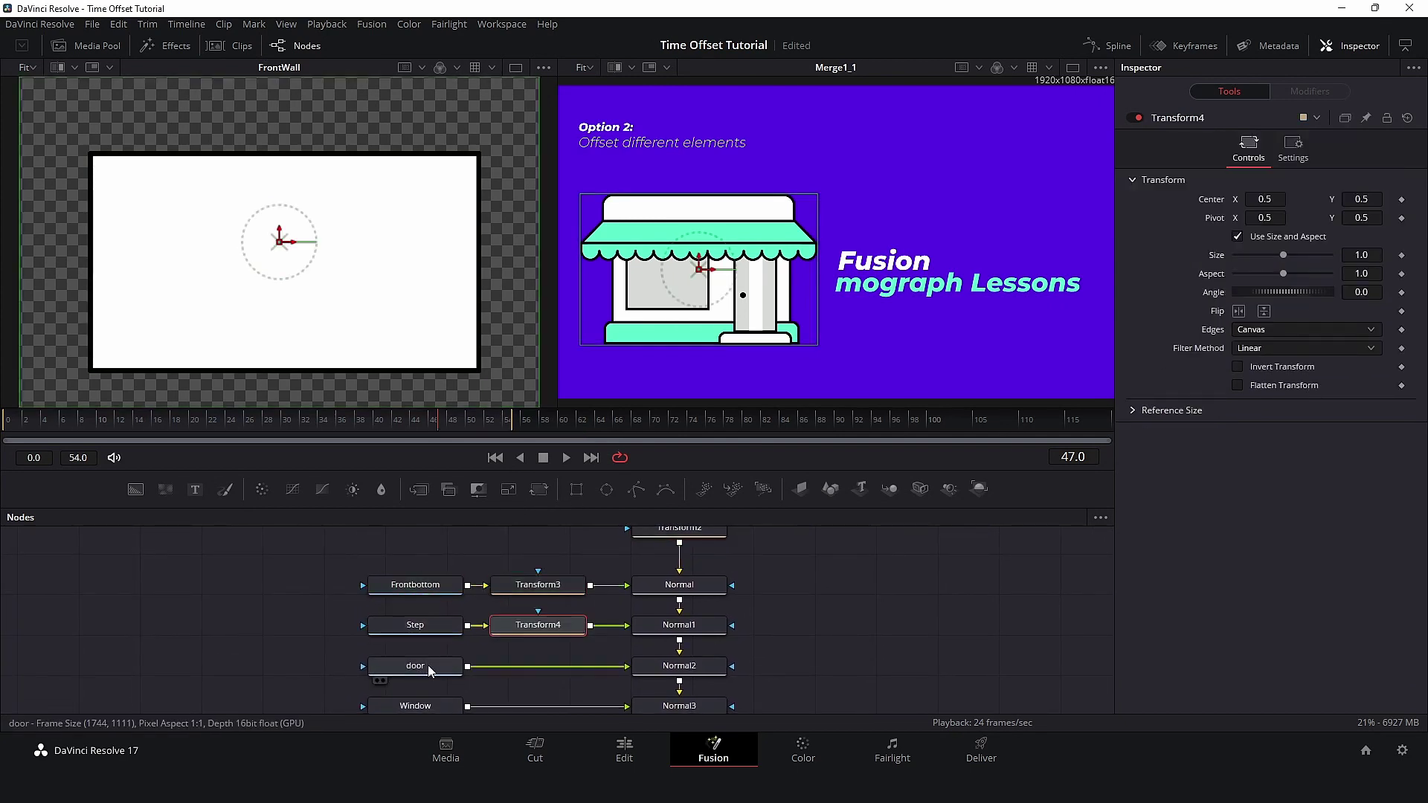
click(415, 665)
click(535, 488)
click(435, 624)
click(536, 489)
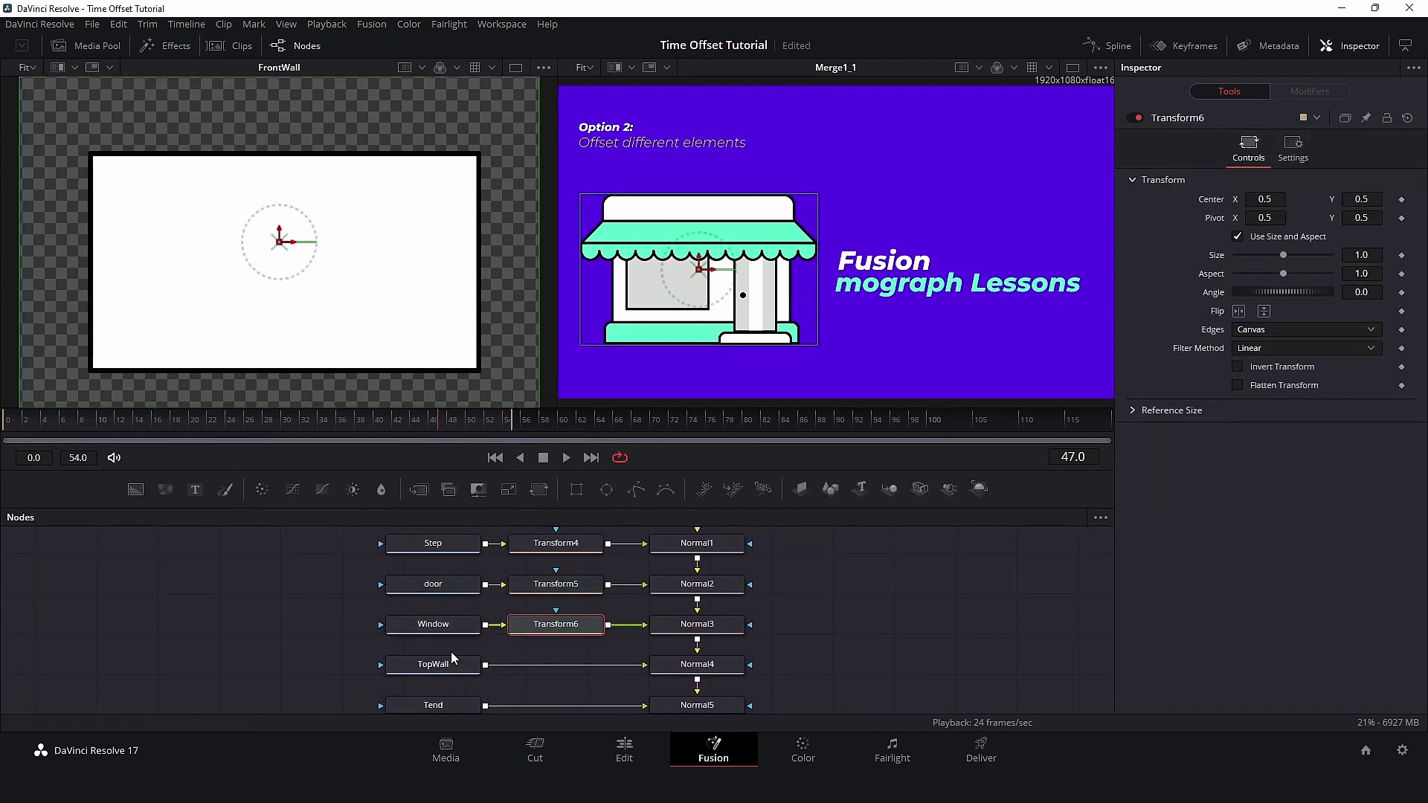
click(439, 704)
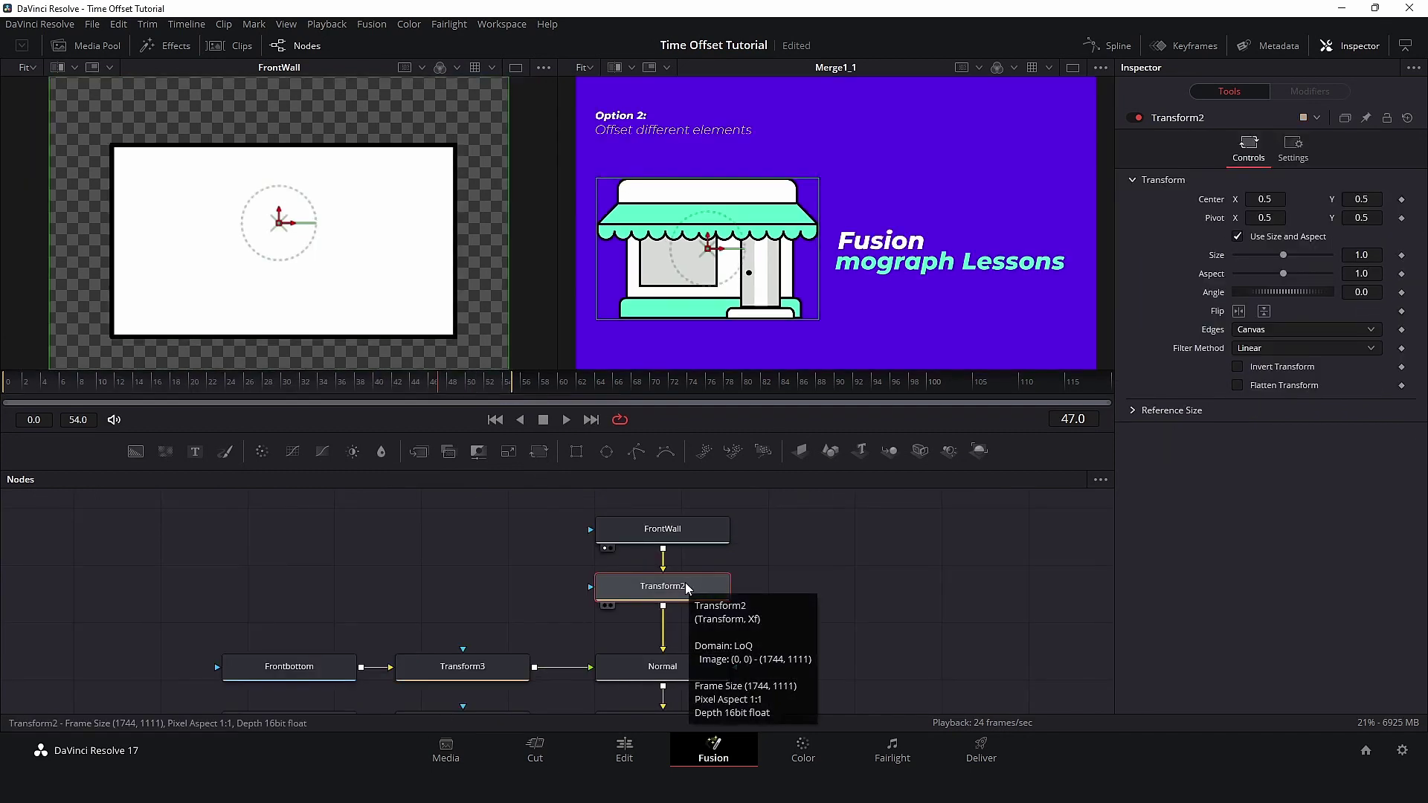
Move Transform2's pivot down to Pivot Y 0.112 for the FrontWall
click(699, 527)
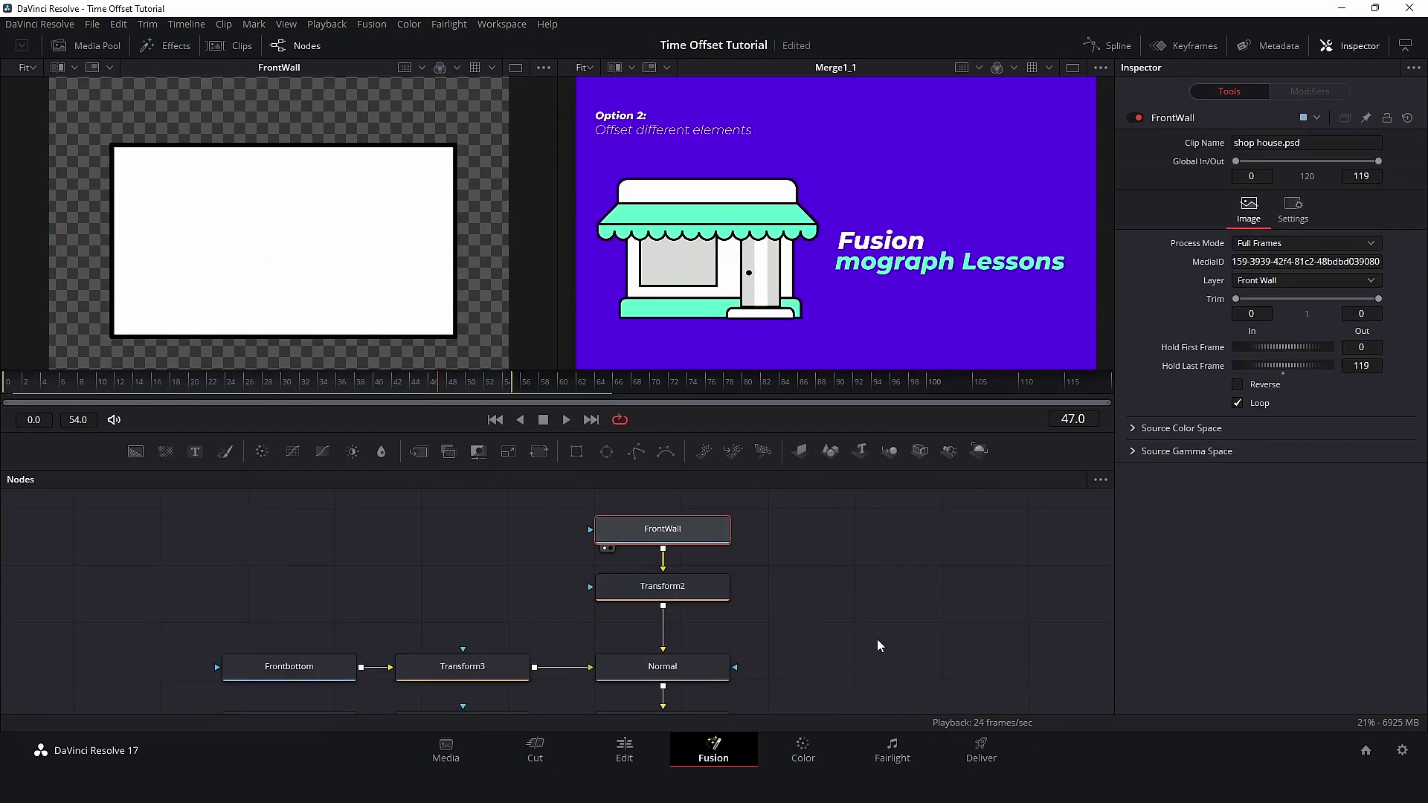
click(617, 589)
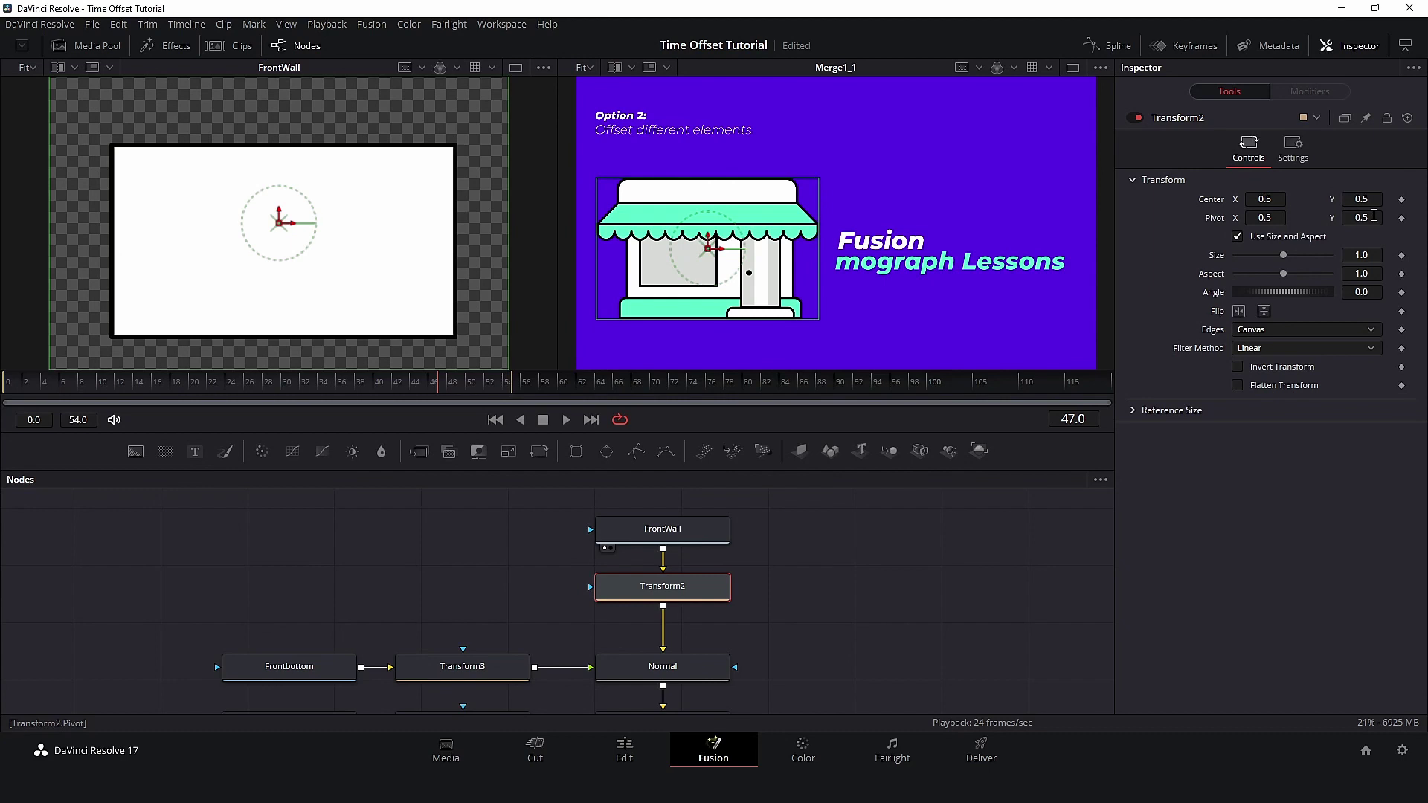
drag(1374, 215, 1323, 217)
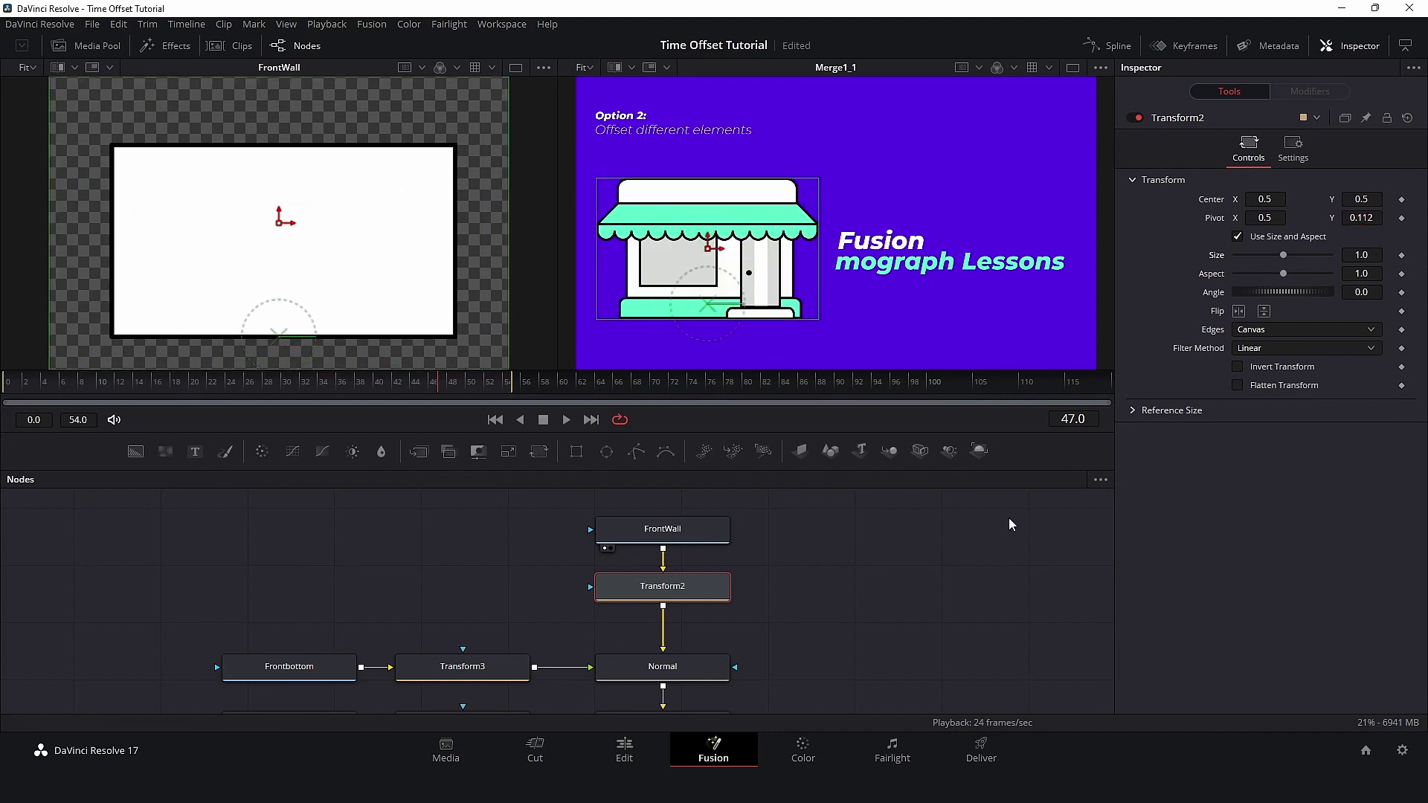
scroll(505, 619, down, 2)
Adjust the pivots of Transform3–Transform7 for the Frontbottom, Step, Window and TopWall elements
click(325, 623)
key(1)
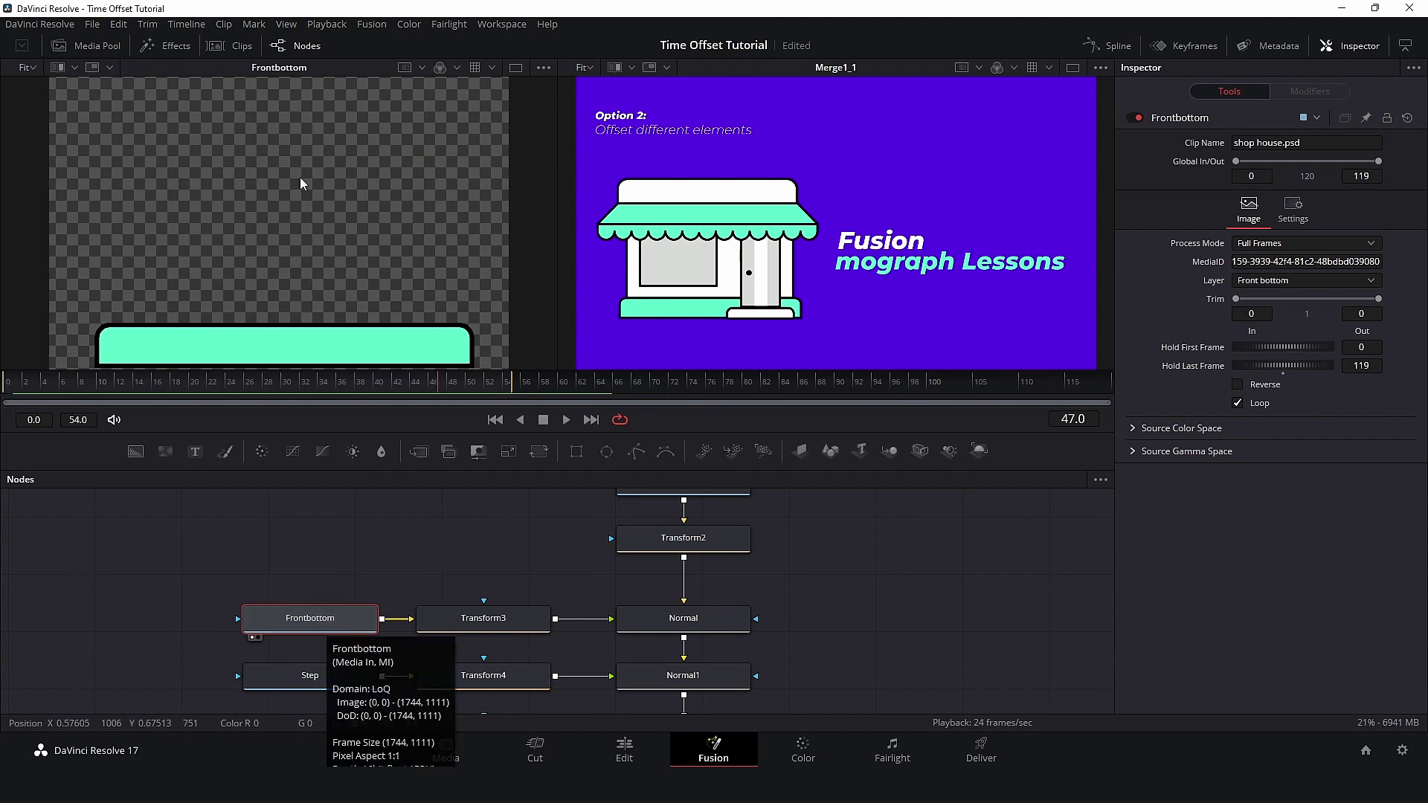
click(508, 632)
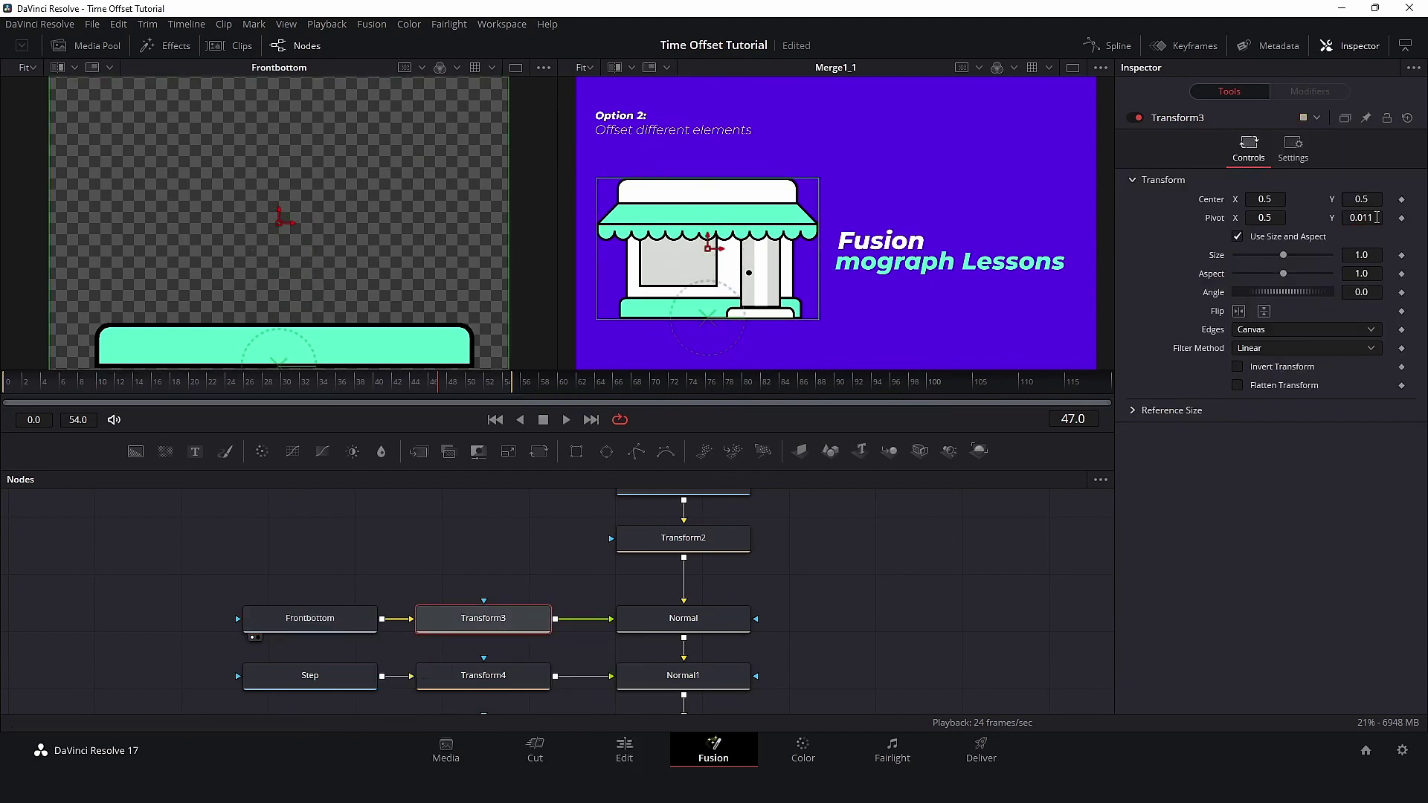
click(306, 683)
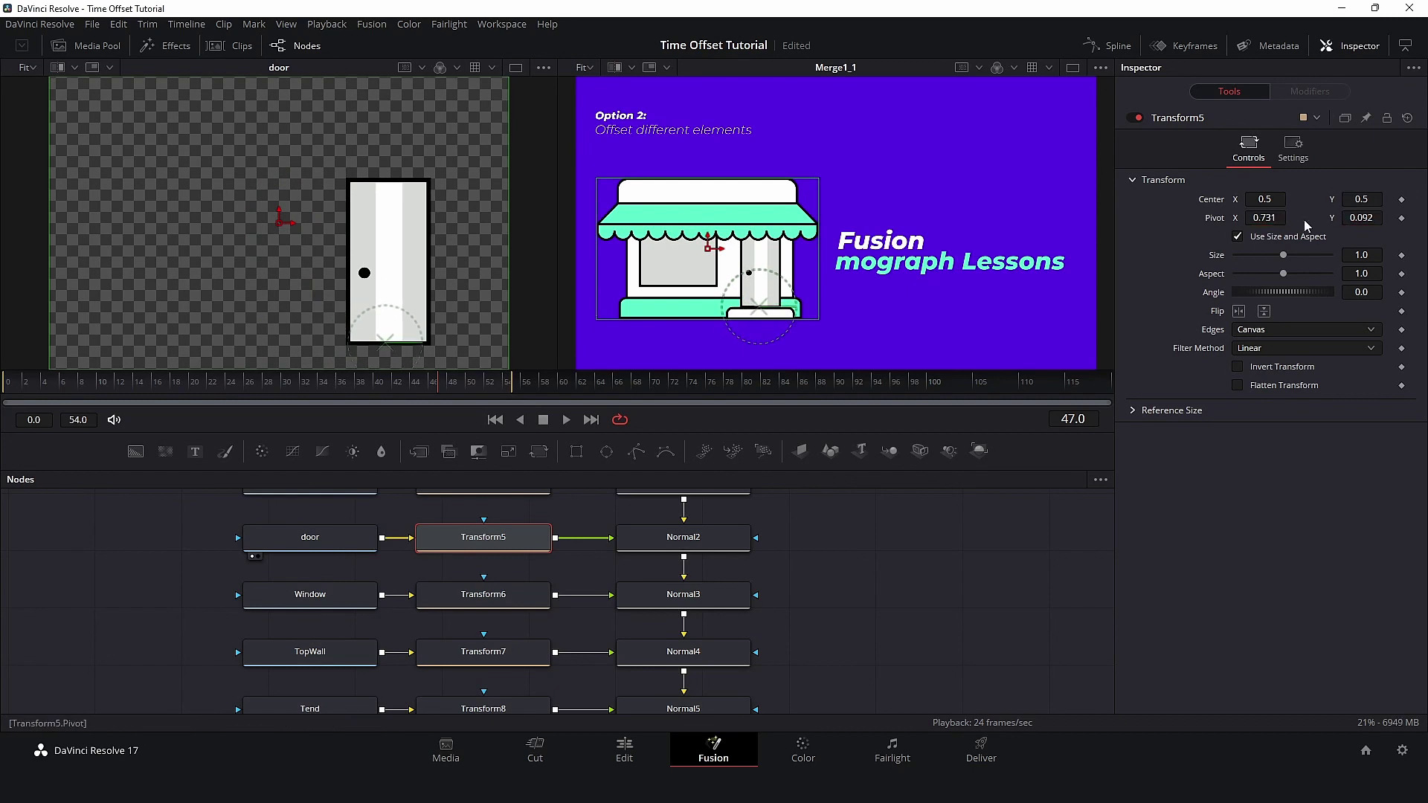
click(310, 594)
key(2)
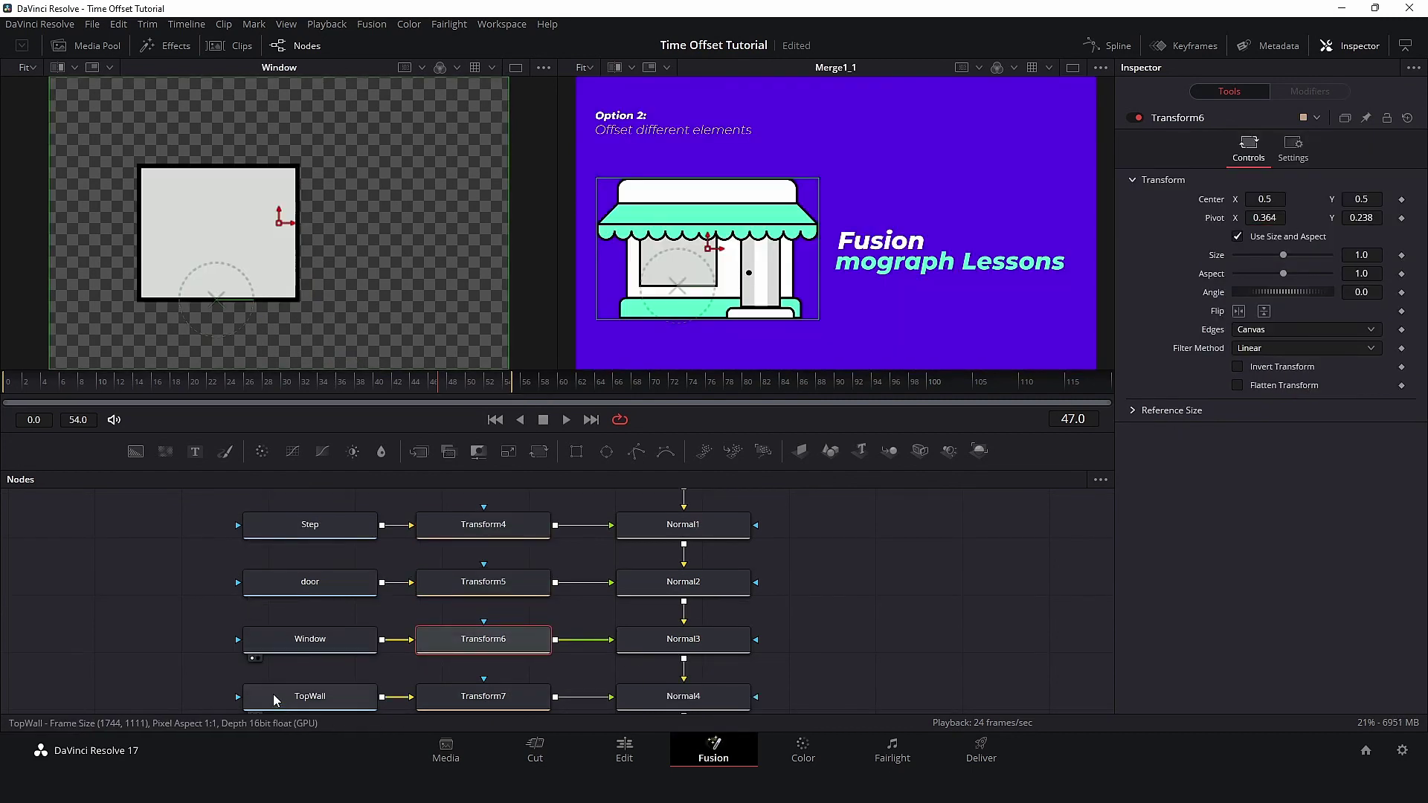
click(283, 673)
key(1)
click(454, 669)
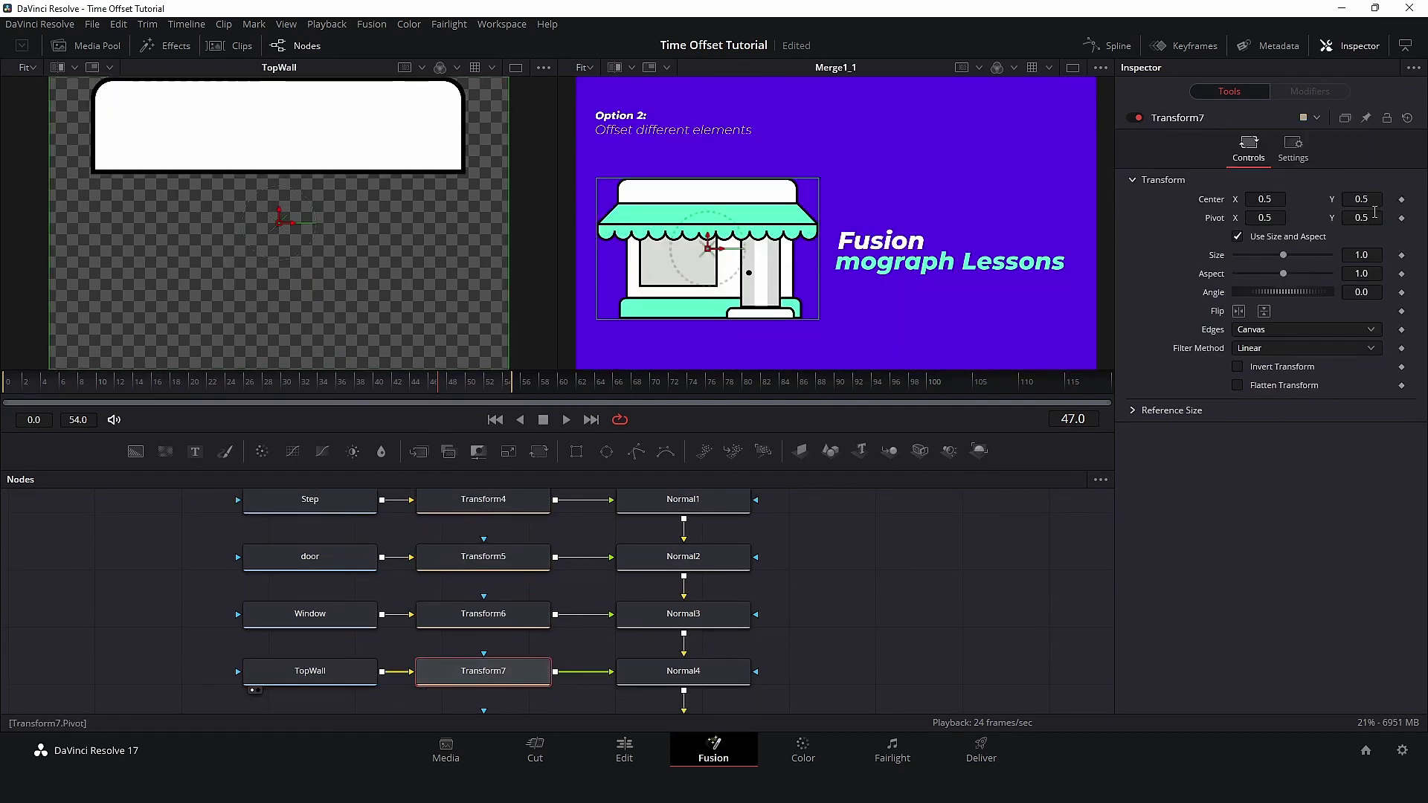
scroll(471, 669, down, 2)
Raise Transform8's pivot to the awning's top, test it with Size, then reset Size to 1.0
click(334, 678)
key(1)
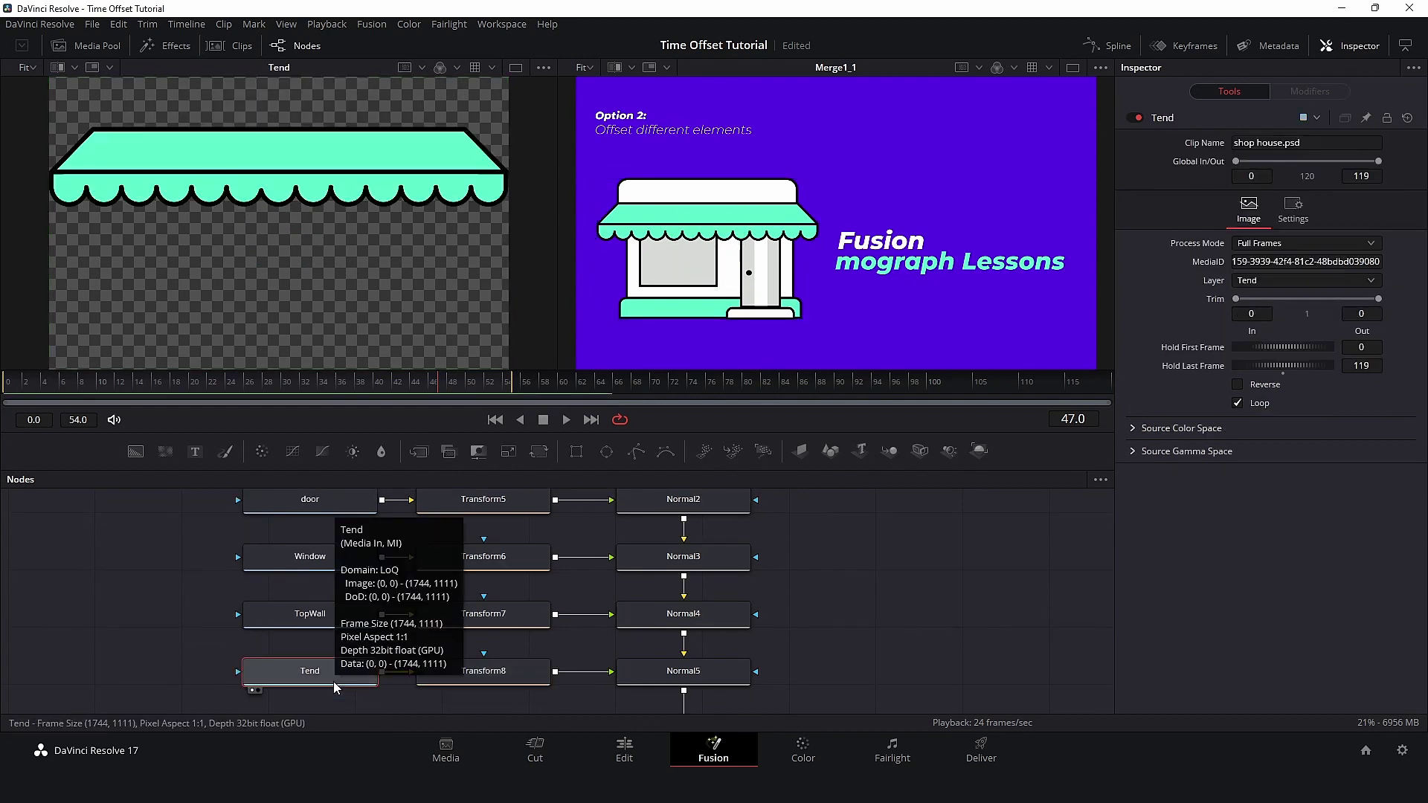
click(484, 670)
drag(280, 224, 280, 129)
drag(1283, 255, 1275, 259)
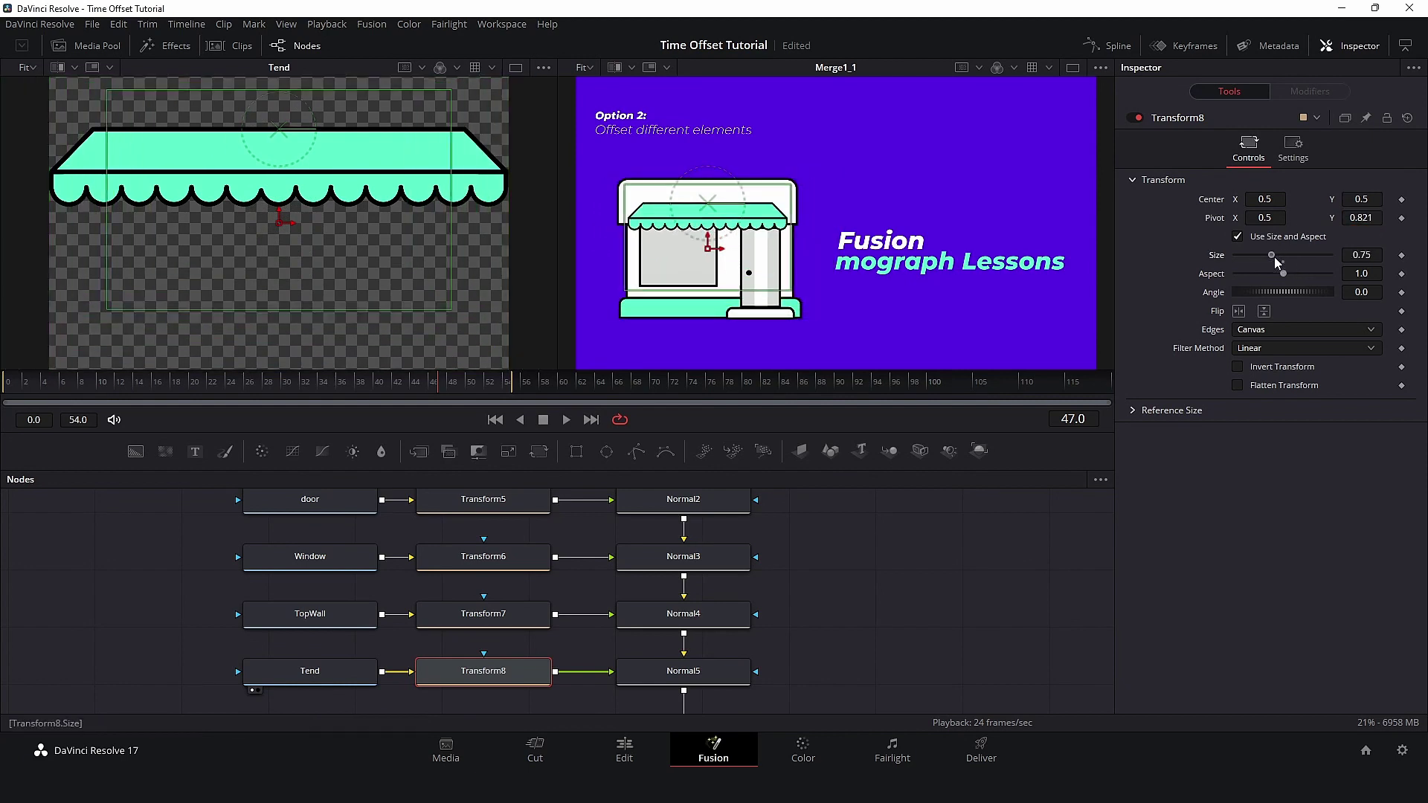
double_click(1275, 257)
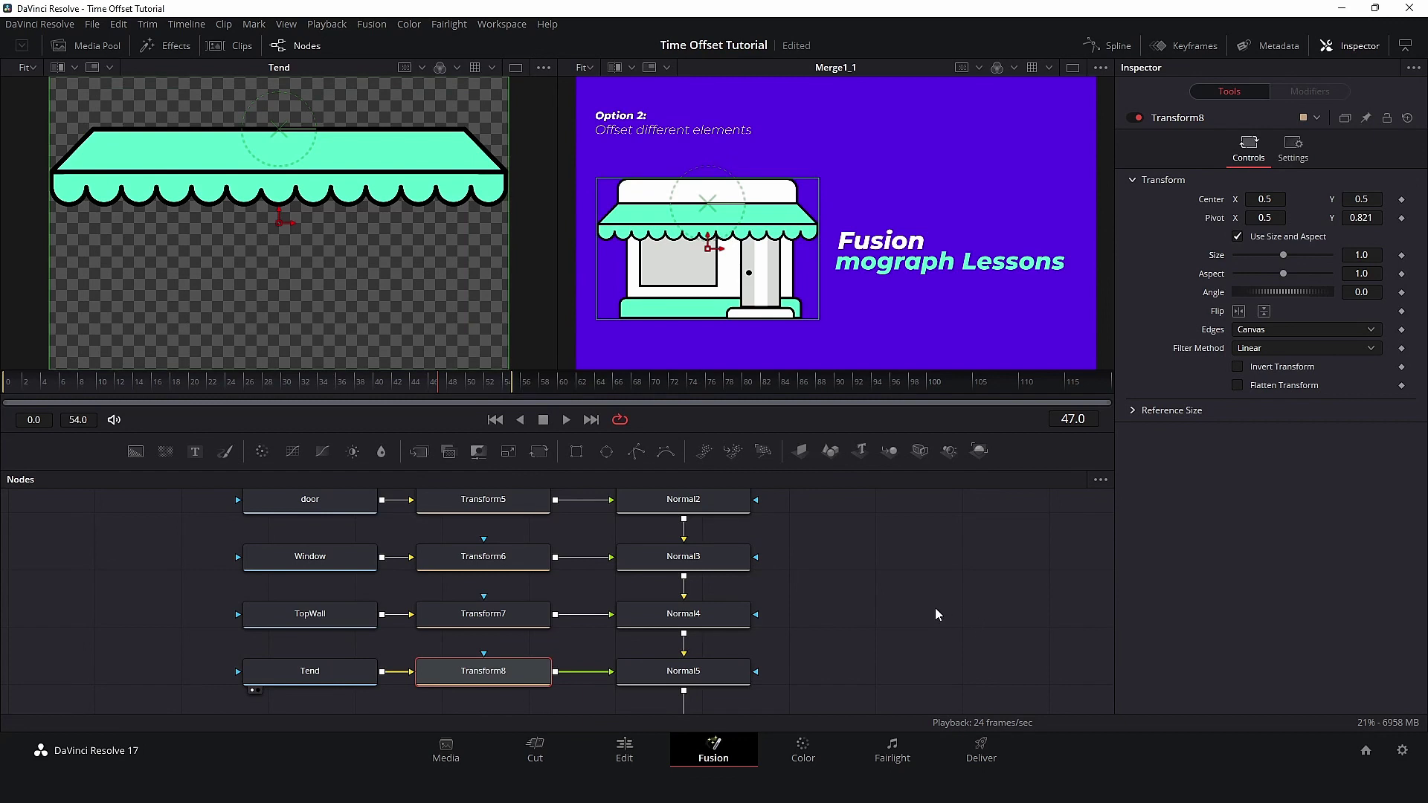
scroll(934, 608, down, 2)
scroll(933, 677, up, 4)
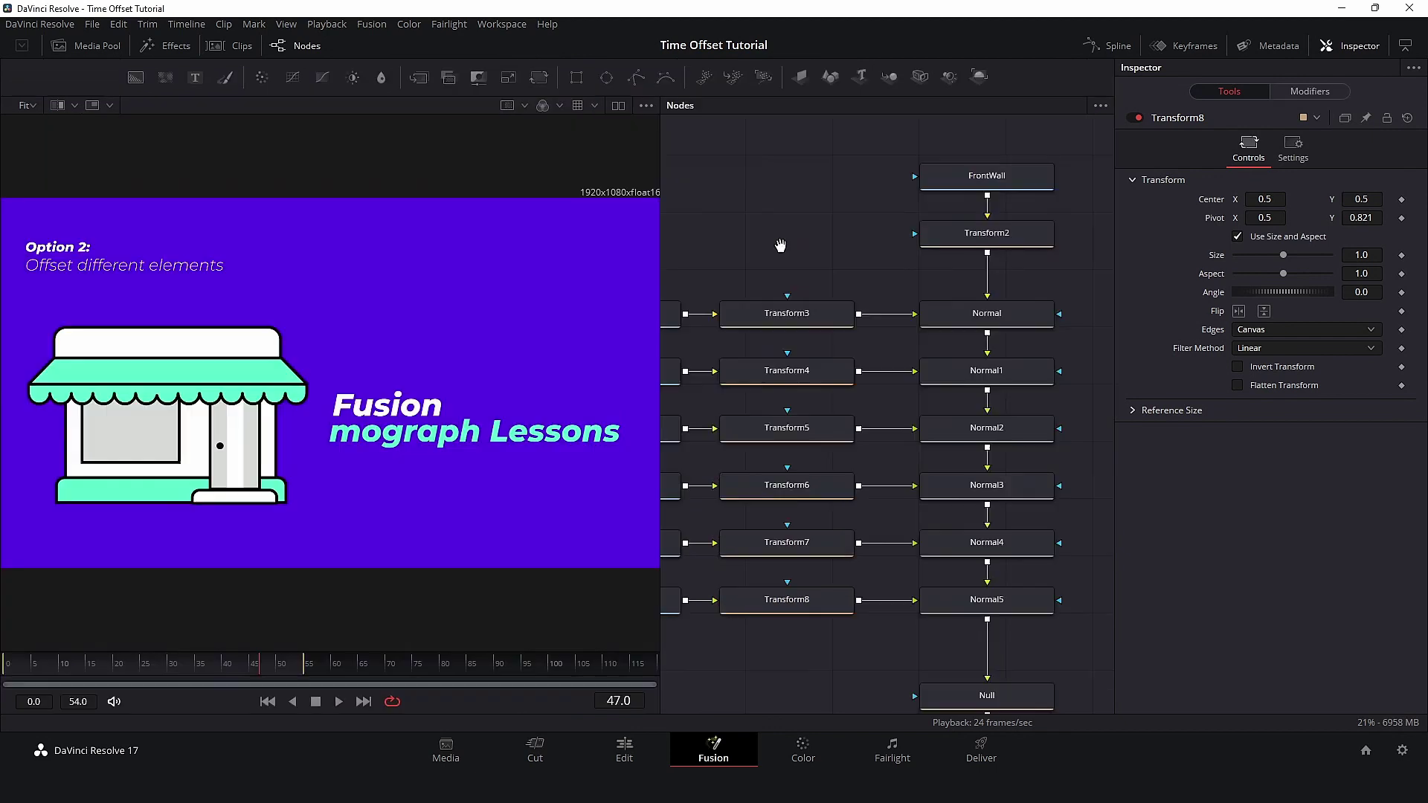
drag(780, 246, 740, 213)
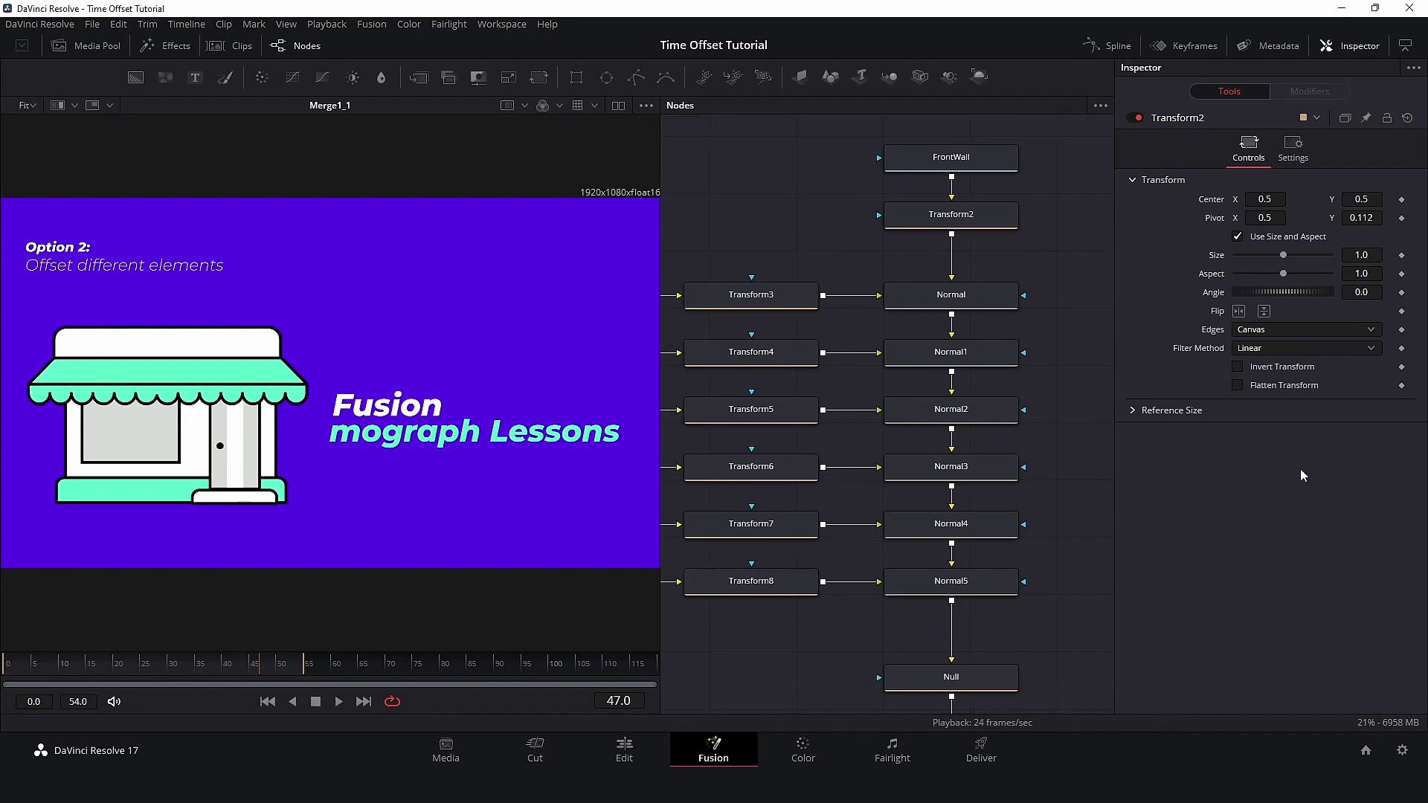
Add an integer 'Time Offset' SliderControl to Transform2's Controls page with range 0 to 10
right_click(1001, 223)
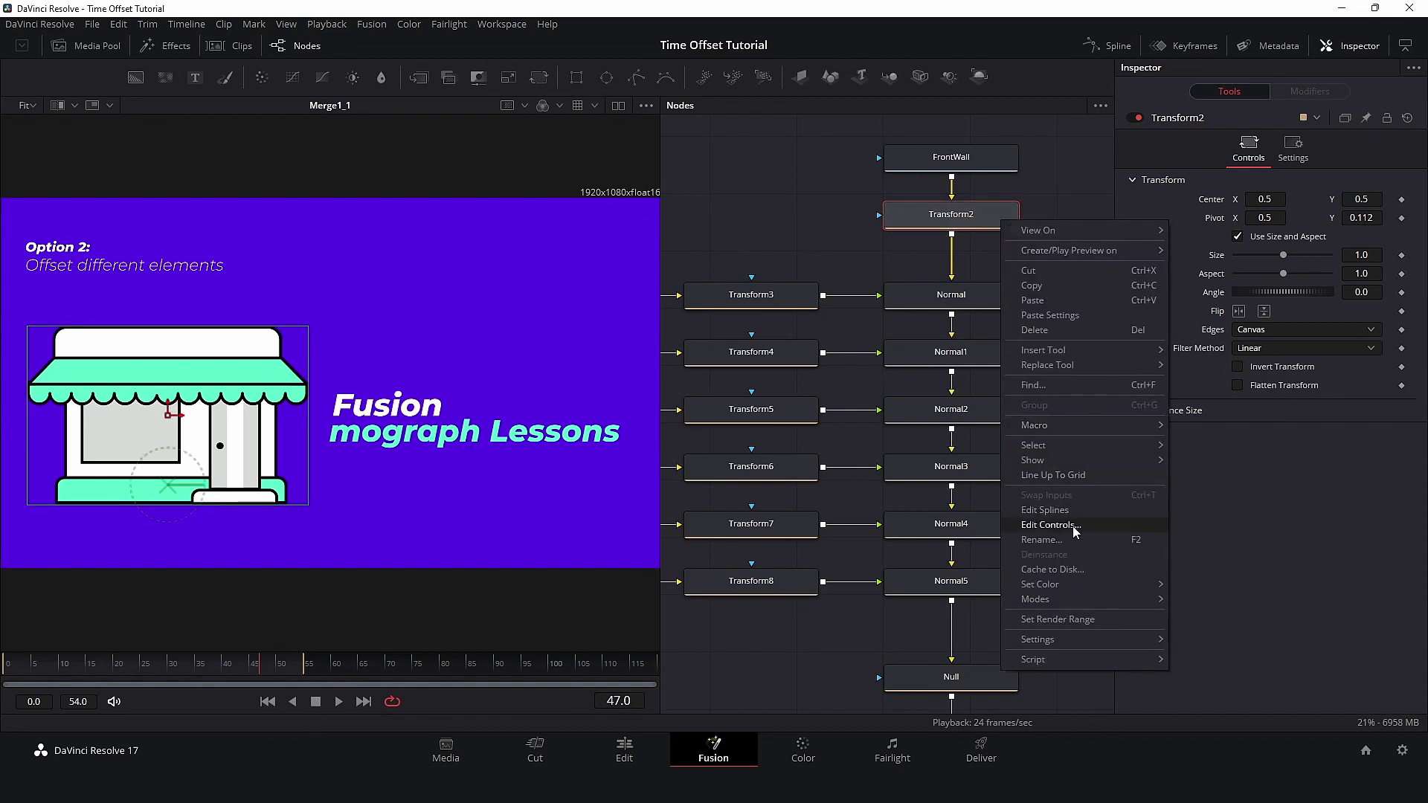
click(1048, 525)
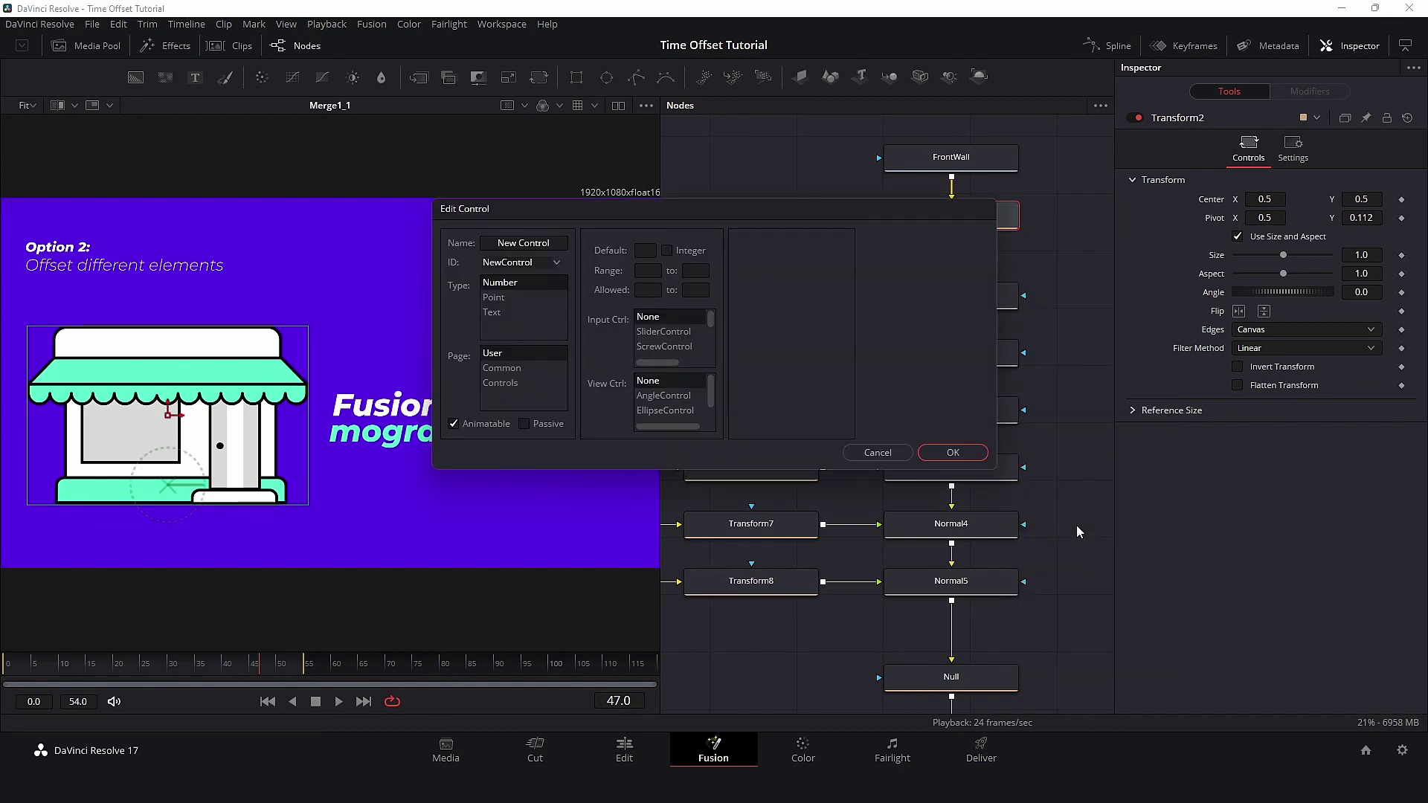
click(518, 246)
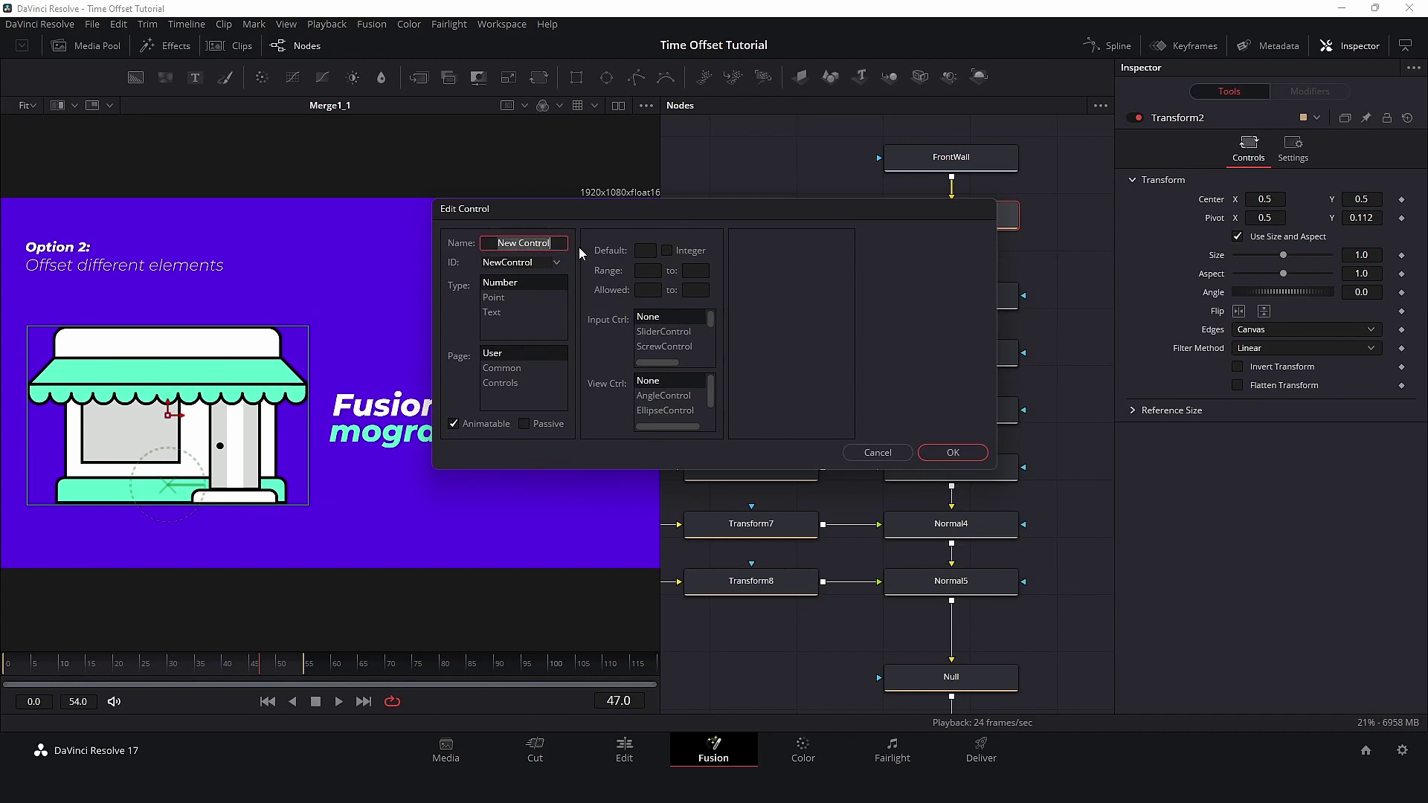
text(Time Offset)
click(513, 388)
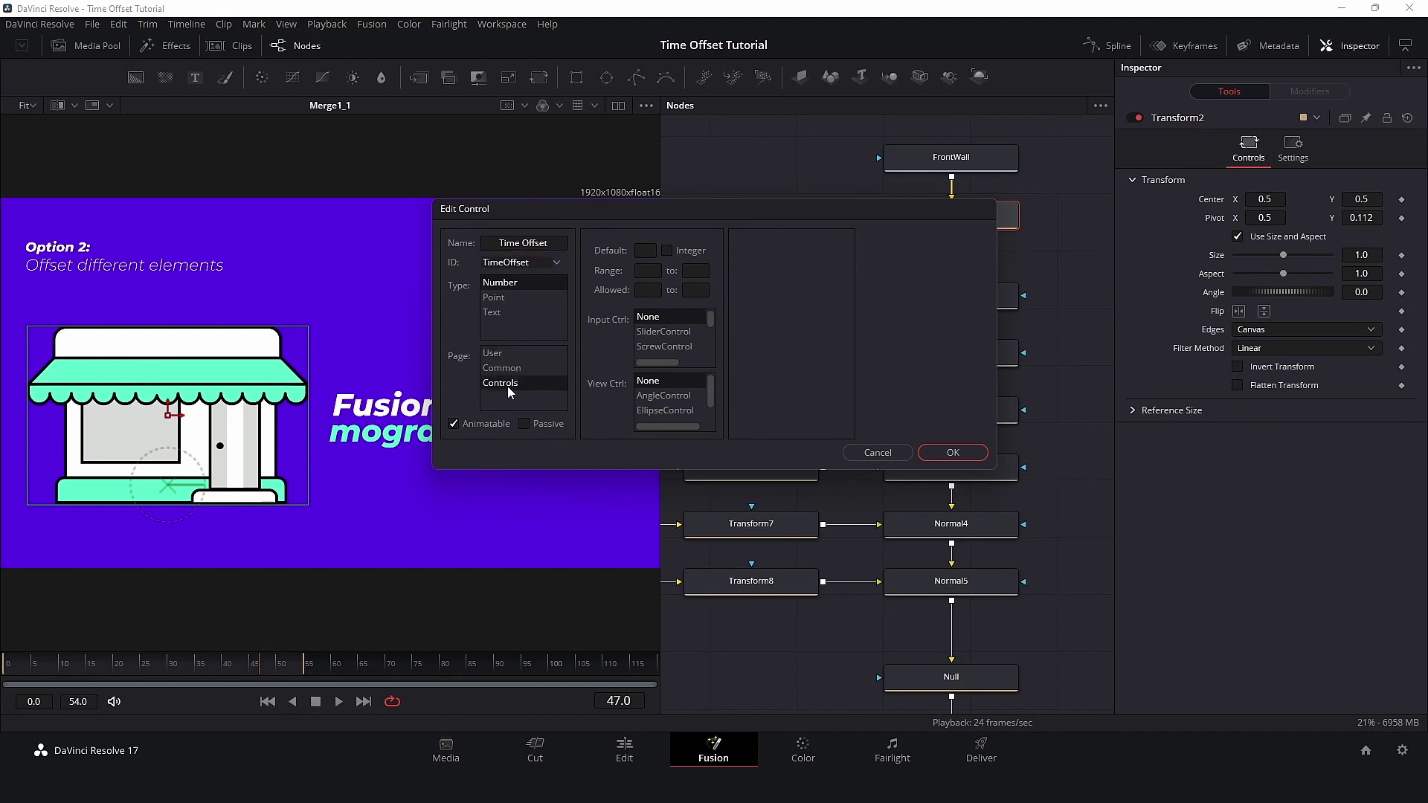
click(668, 332)
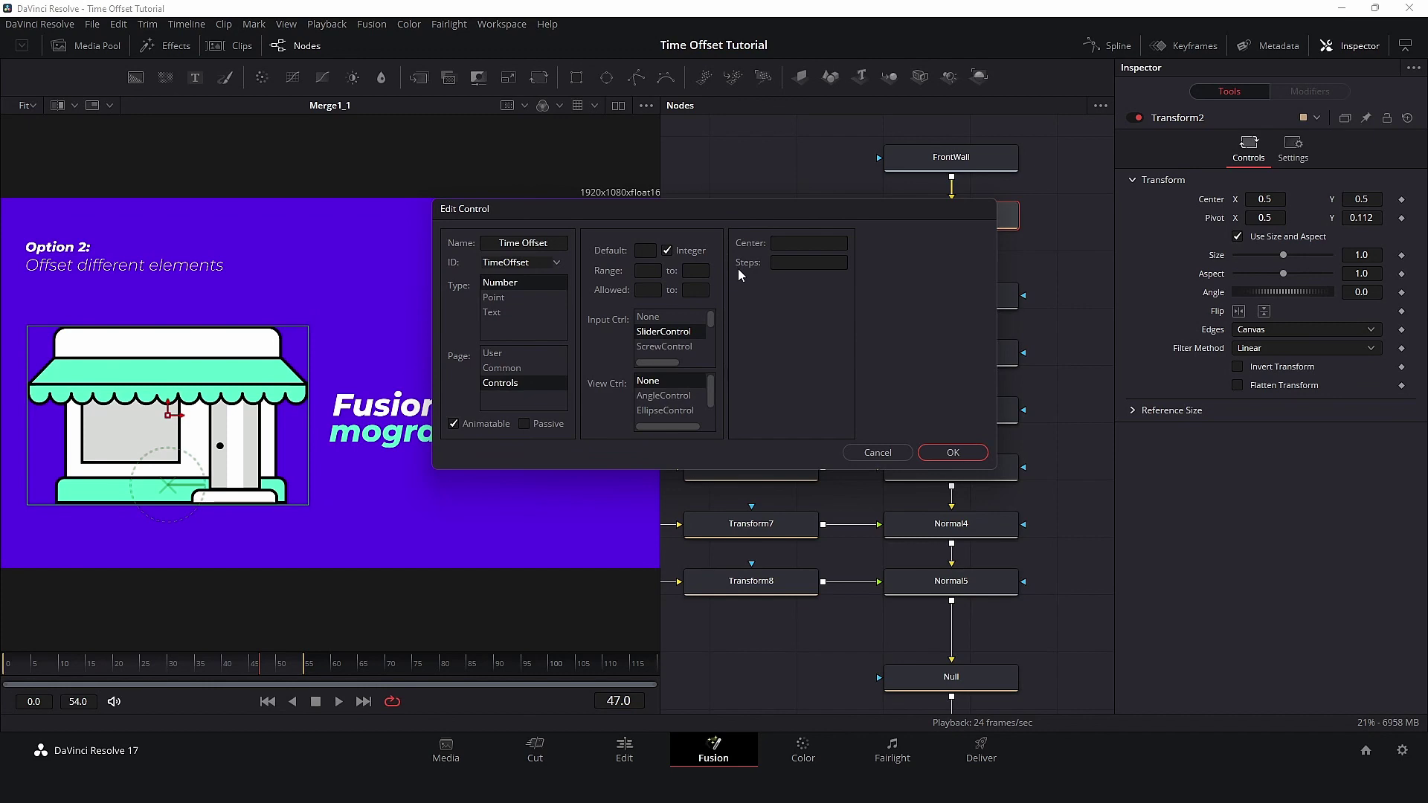
click(644, 270)
text(0)
click(689, 271)
click(953, 453)
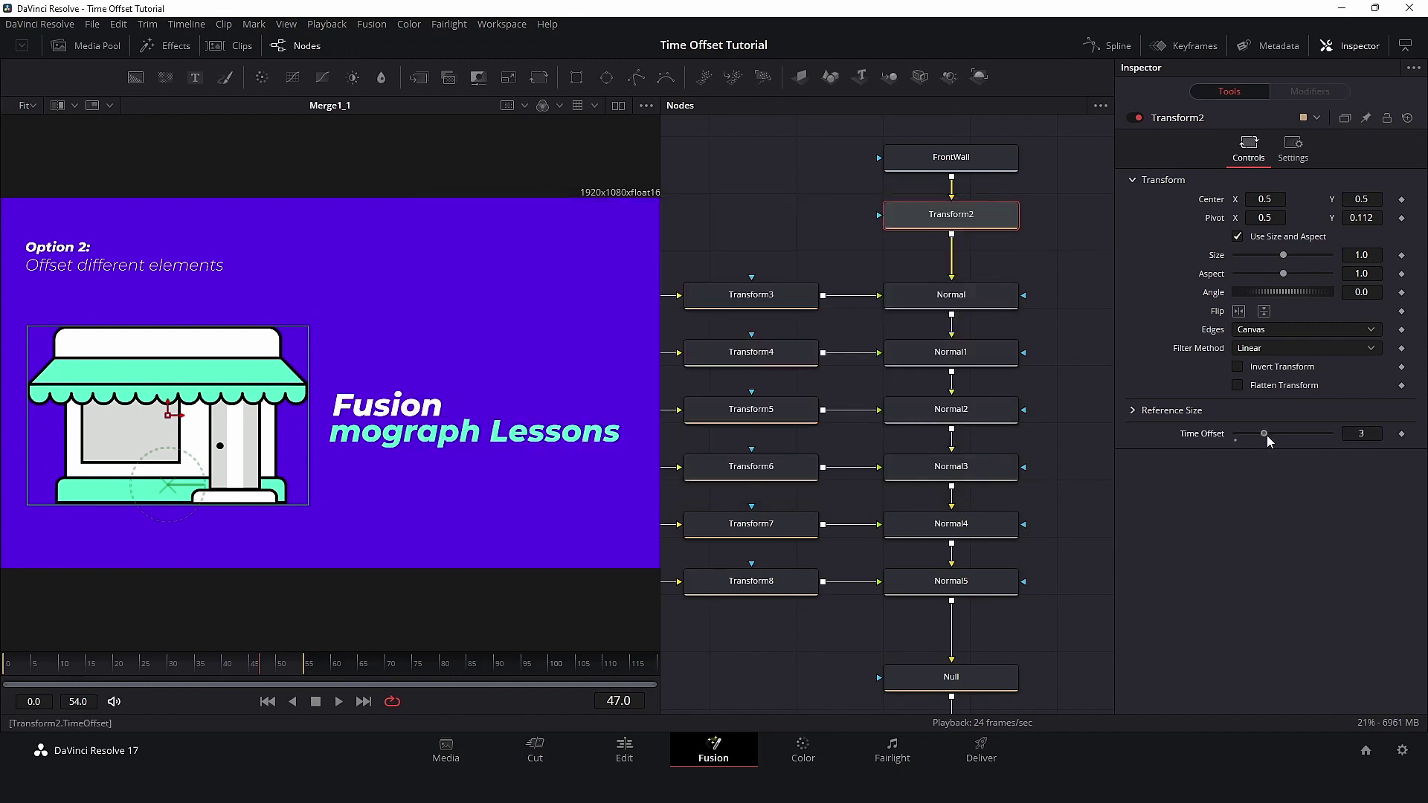
Set Time Offset to 0 and keyframe Transform2's Size at 1.0 on frame 20 and 0 on frame 0
drag(1264, 434, 1233, 438)
click(1108, 46)
click(649, 524)
text(20)
key(Return)
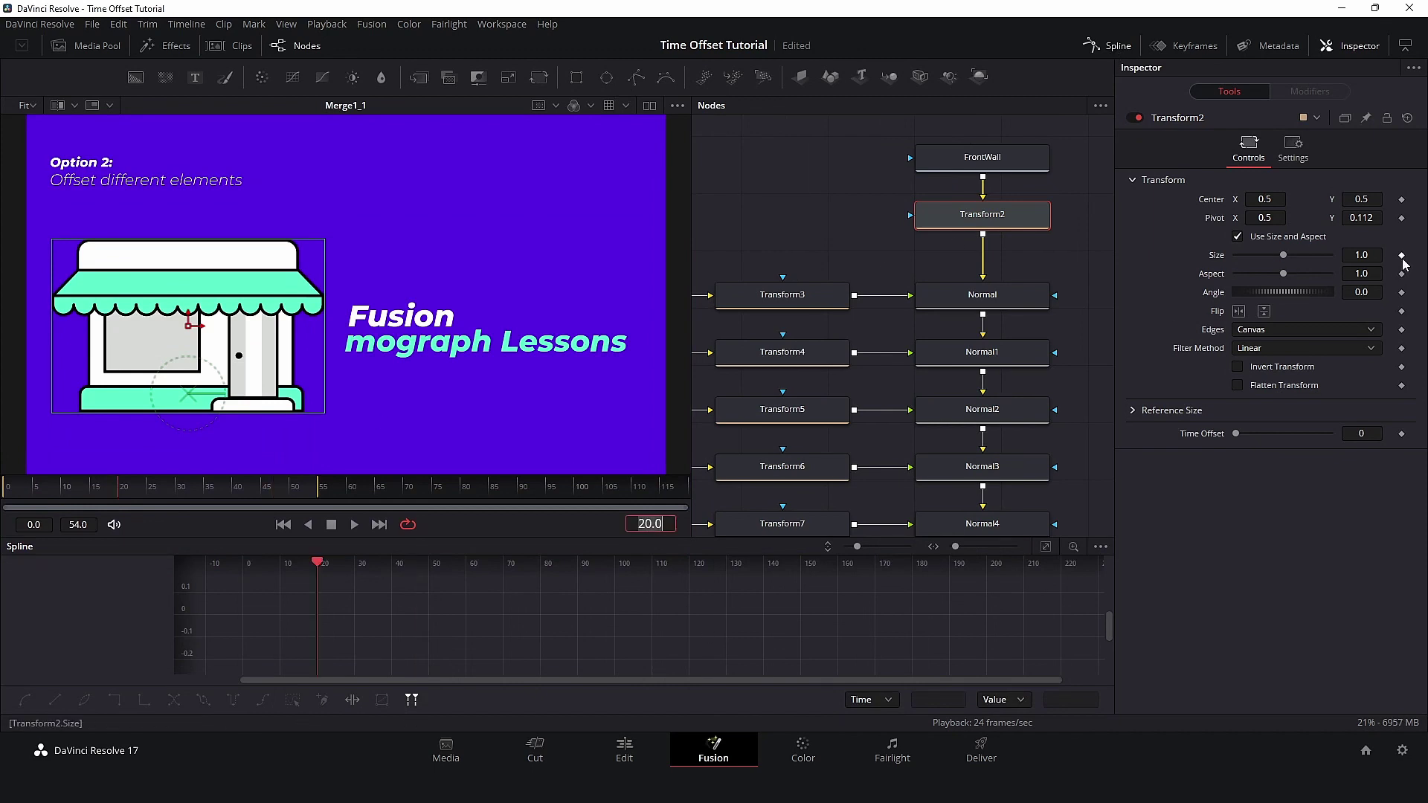
click(1402, 255)
key(Home)
drag(1282, 255, 1228, 257)
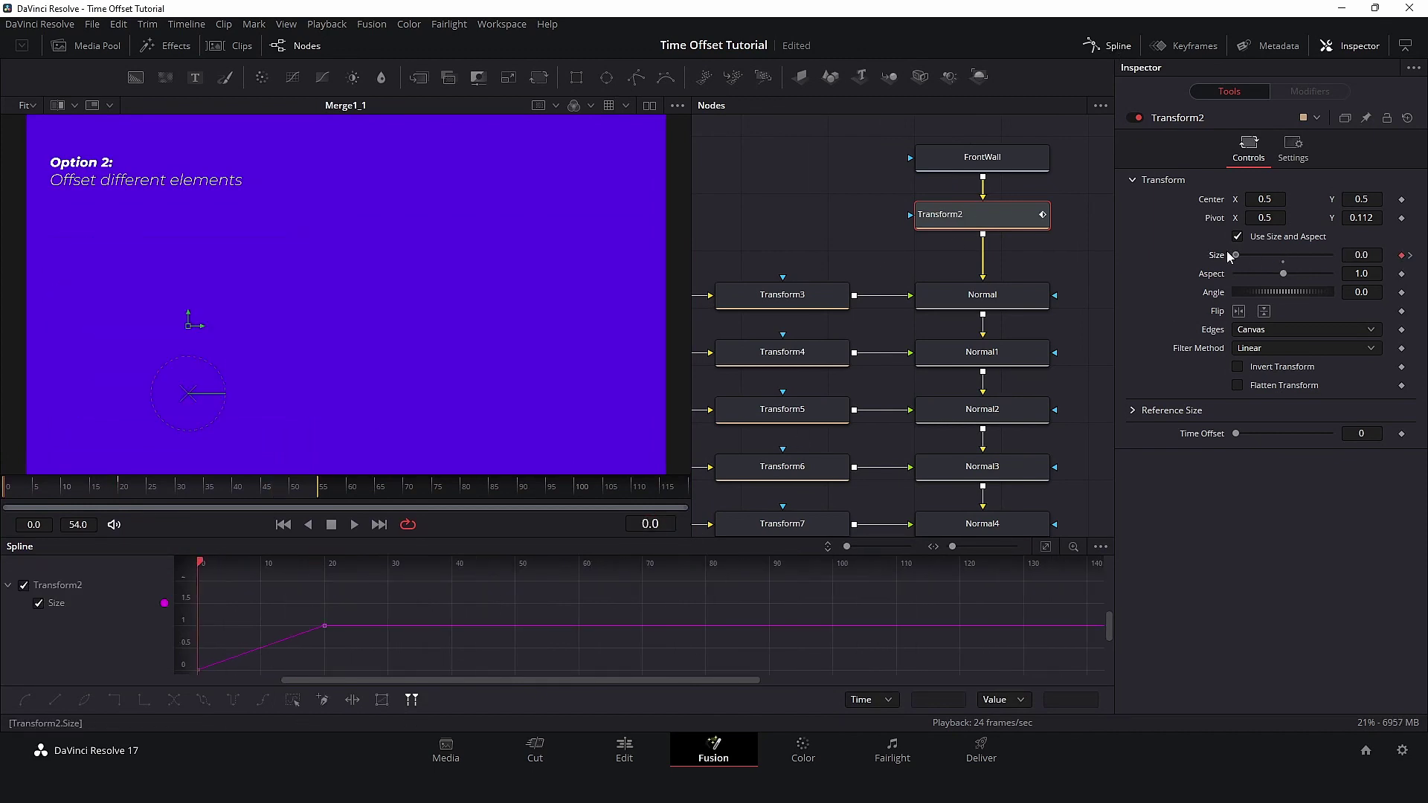
key(space)
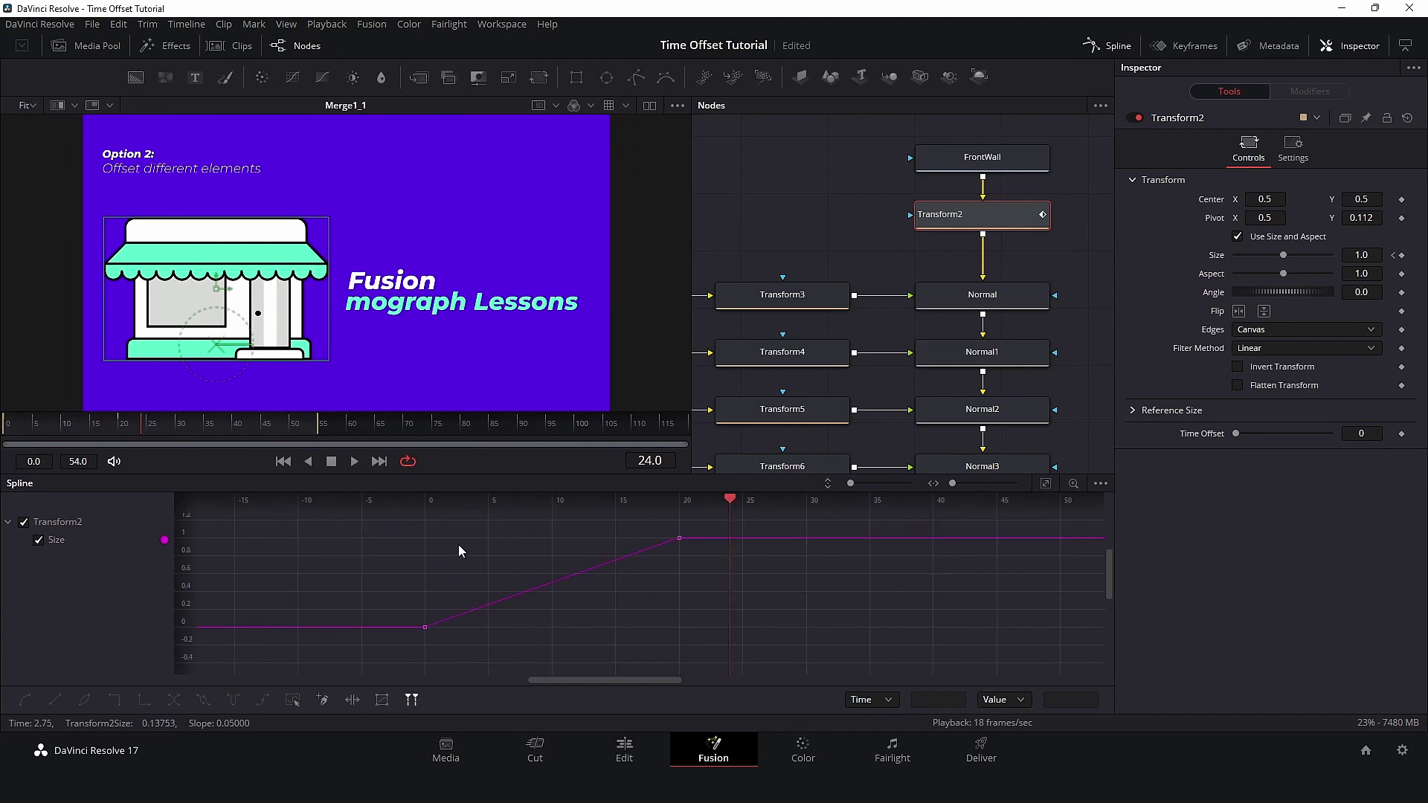
Smooth the Size keyframes into an eased curve and replay the scale-up animation
key(ctrl+a)
key(s)
drag(200, 427, 24, 425)
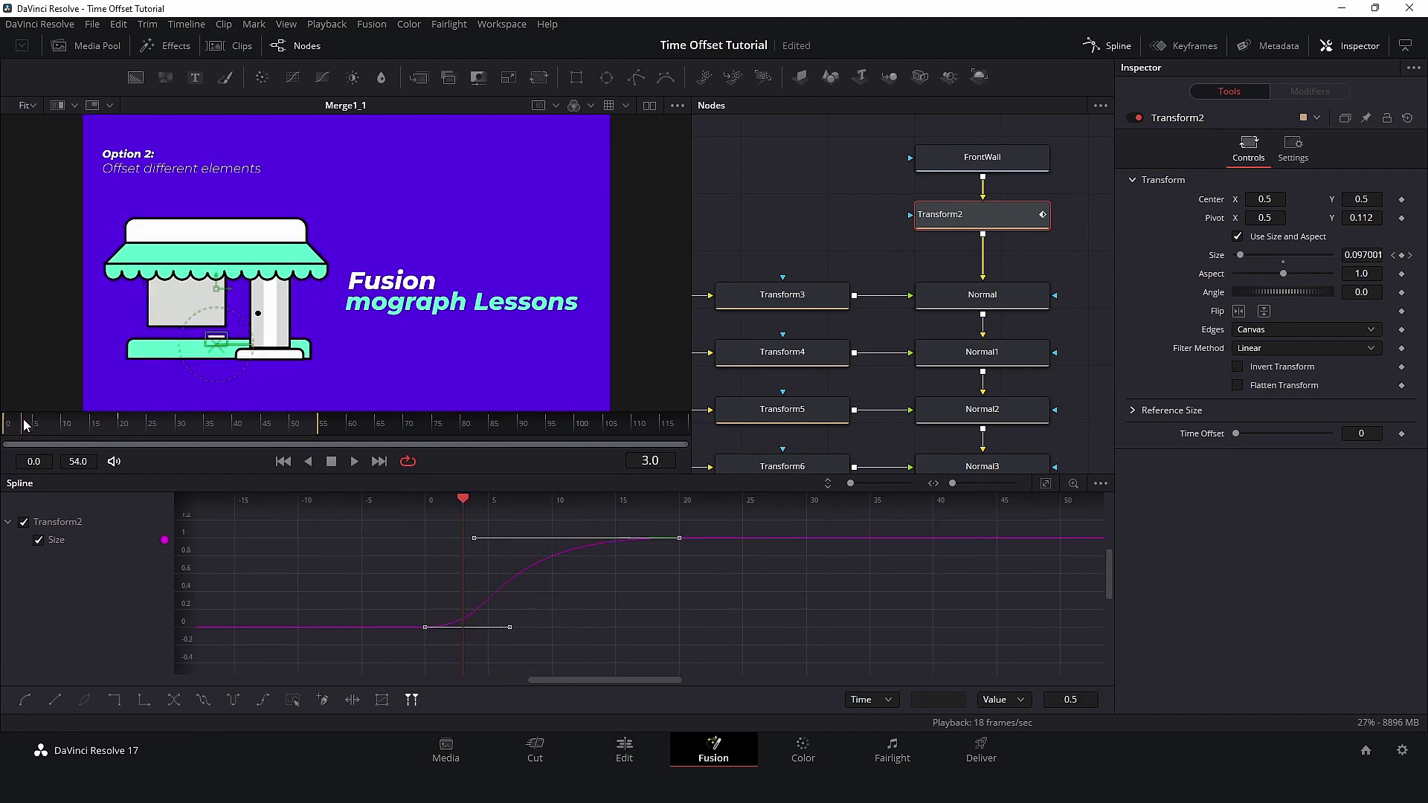
key(space)
click(18, 425)
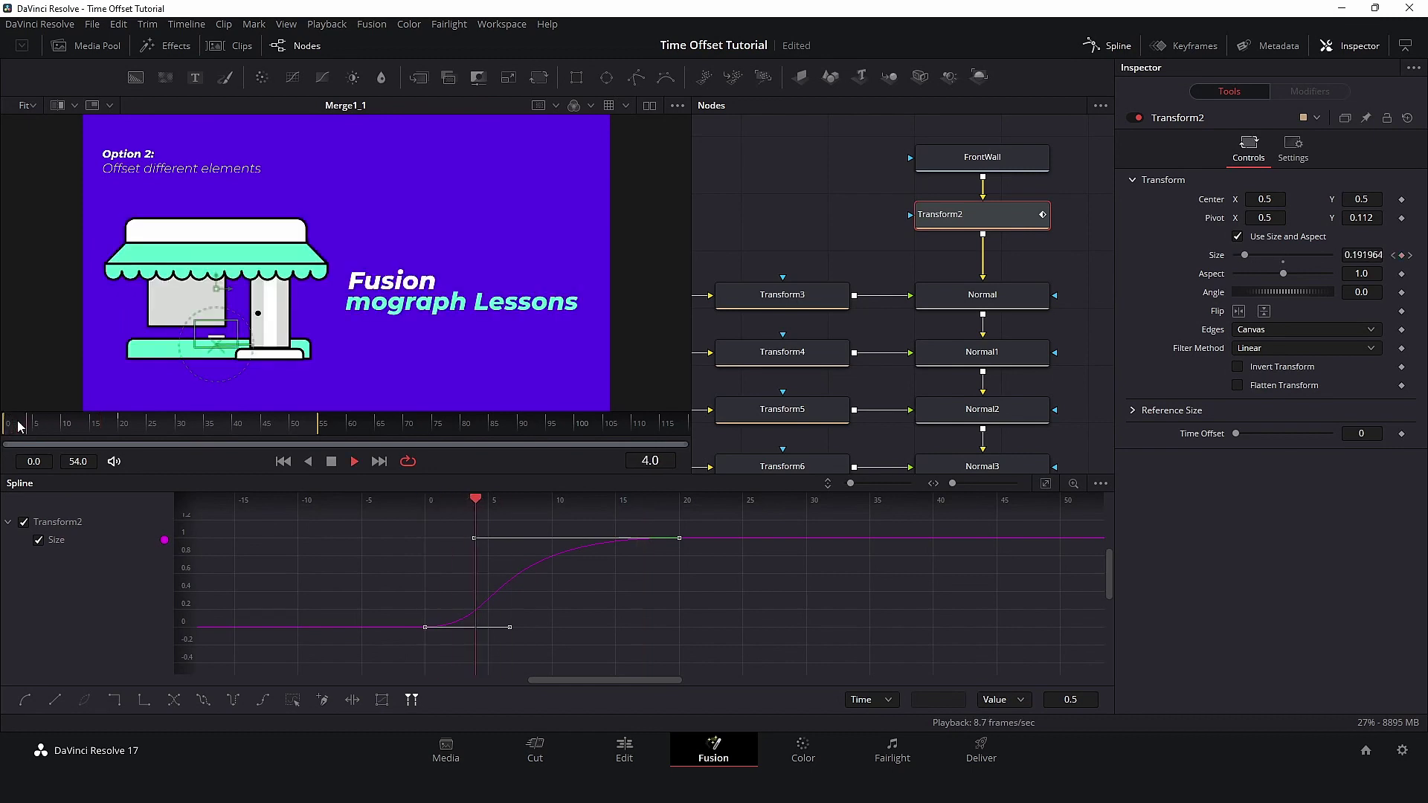
click(18, 425)
key(space)
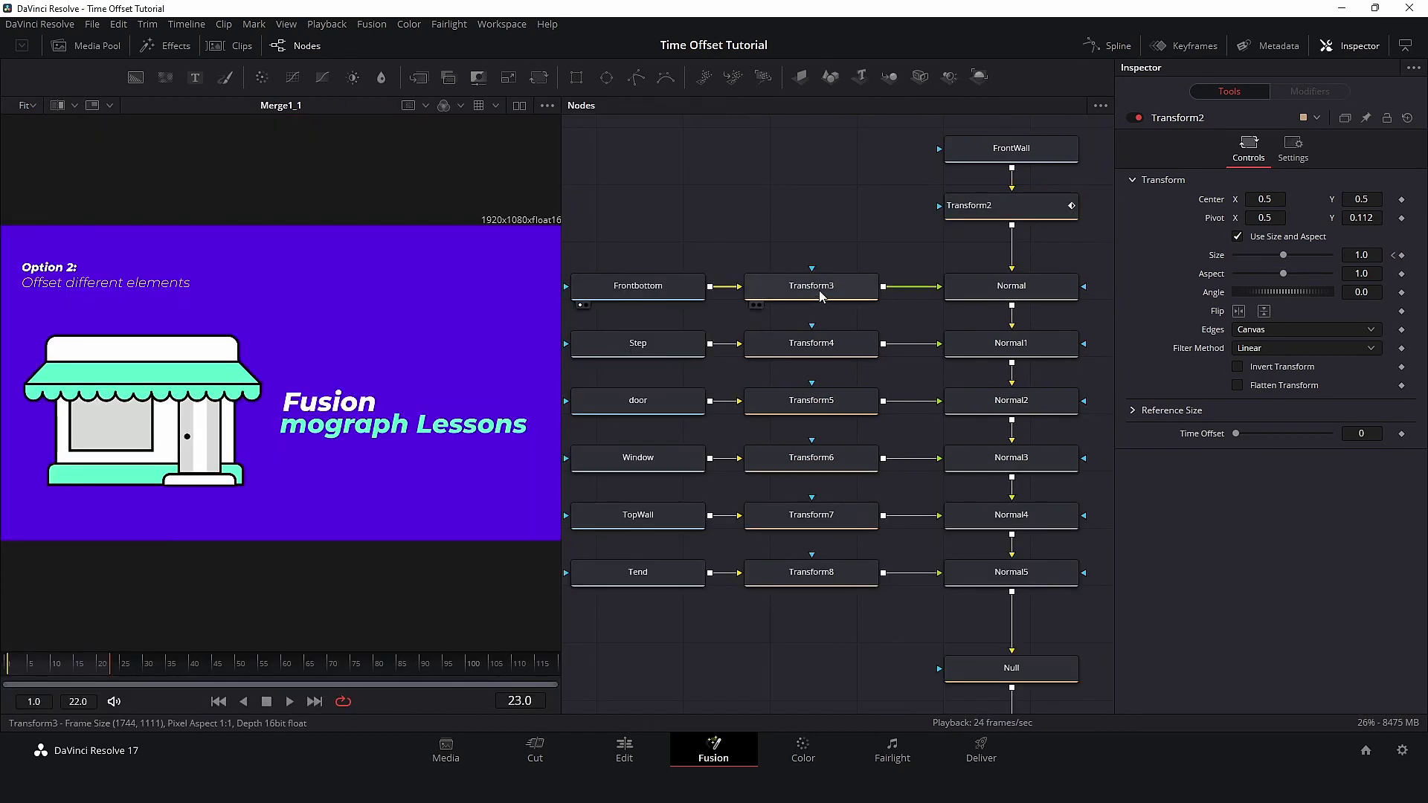
Drive Transform3's Size with Transform2:GetValue("Size", time - Transform2.TimeOffset) and check it at frames 3 and 19
click(821, 296)
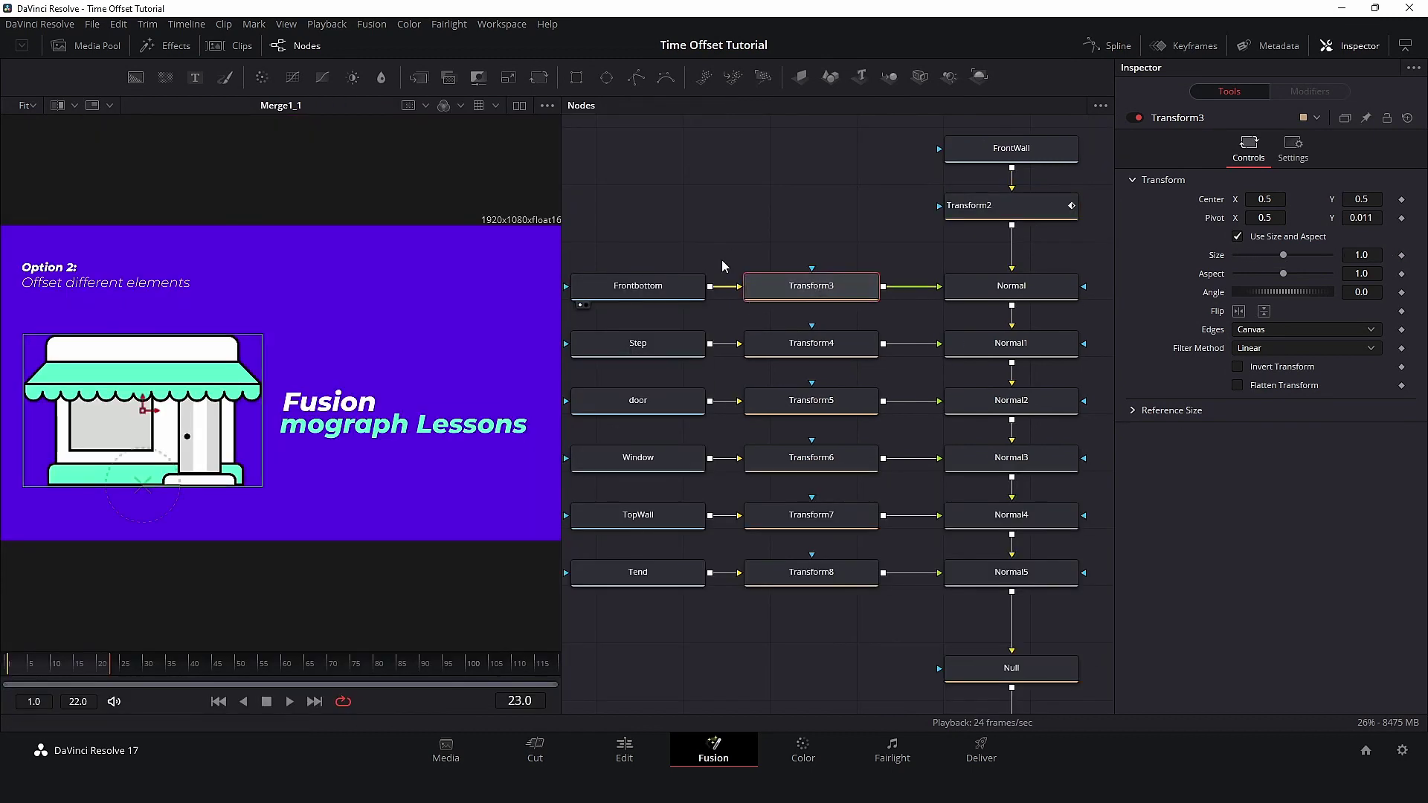
right_click(1257, 256)
click(1299, 431)
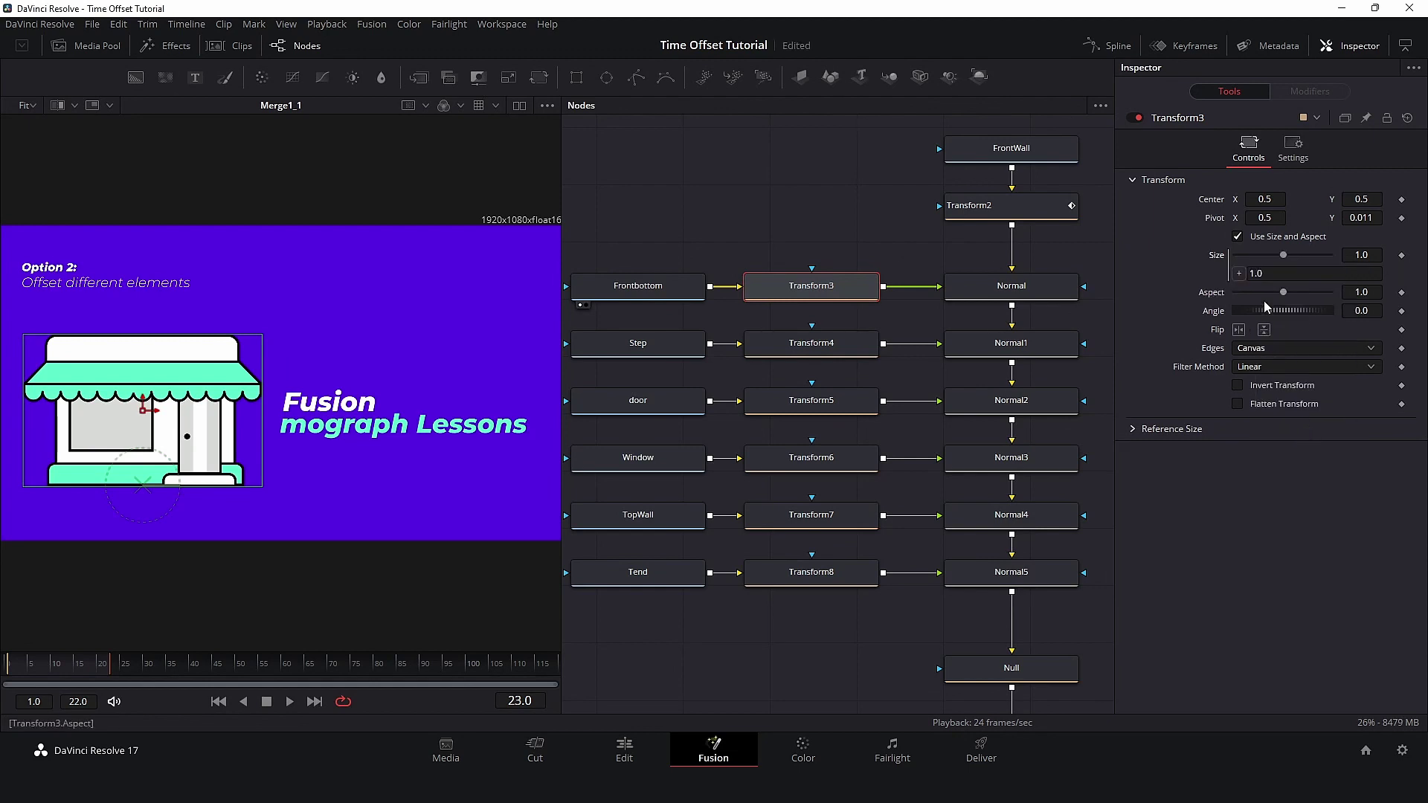
key(BackSpace)
text(Transform)
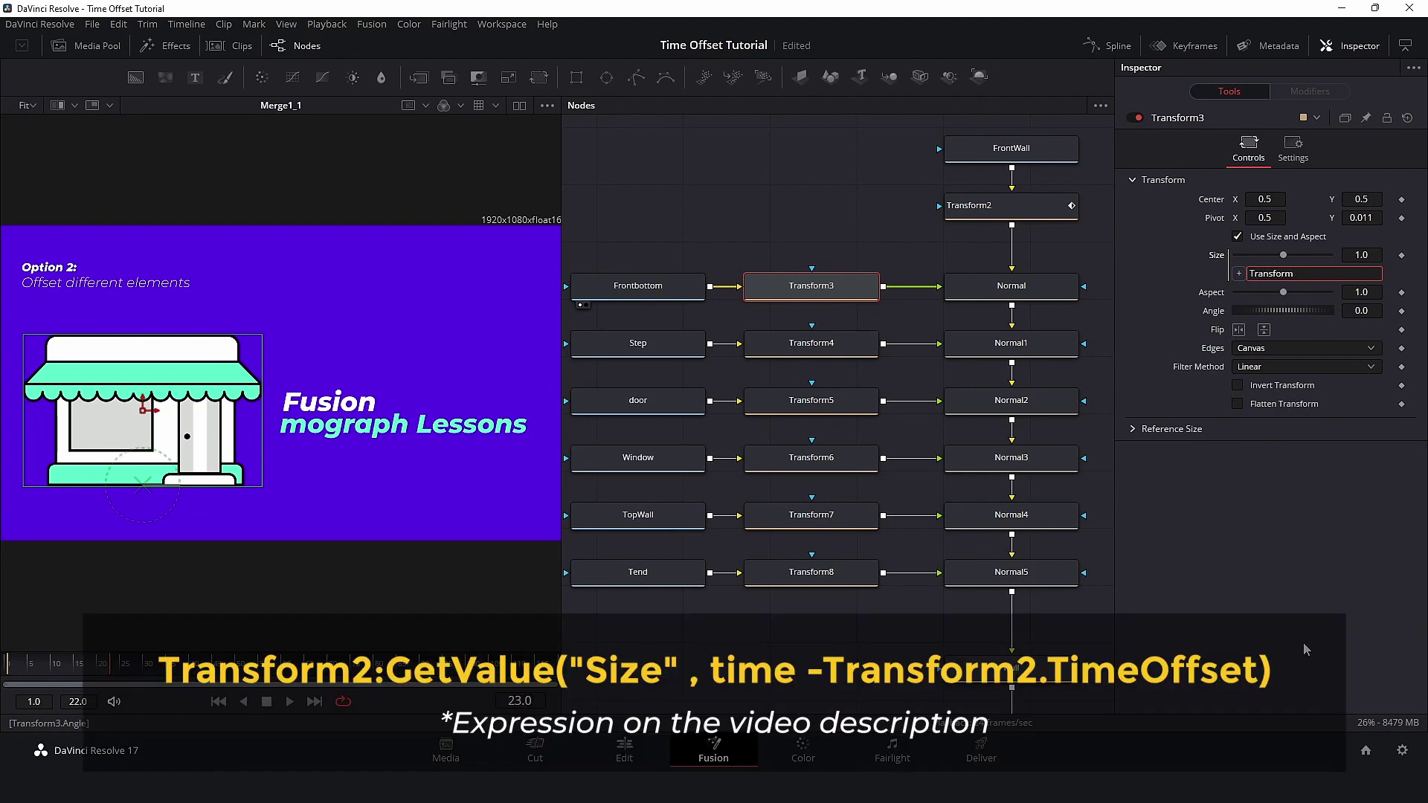
text(2:Get)
text(Value)
text(("Size)
text(" , time -Transfo)
text(rm2.Time)
text(Offset)
text())
key(Return)
click(20, 673)
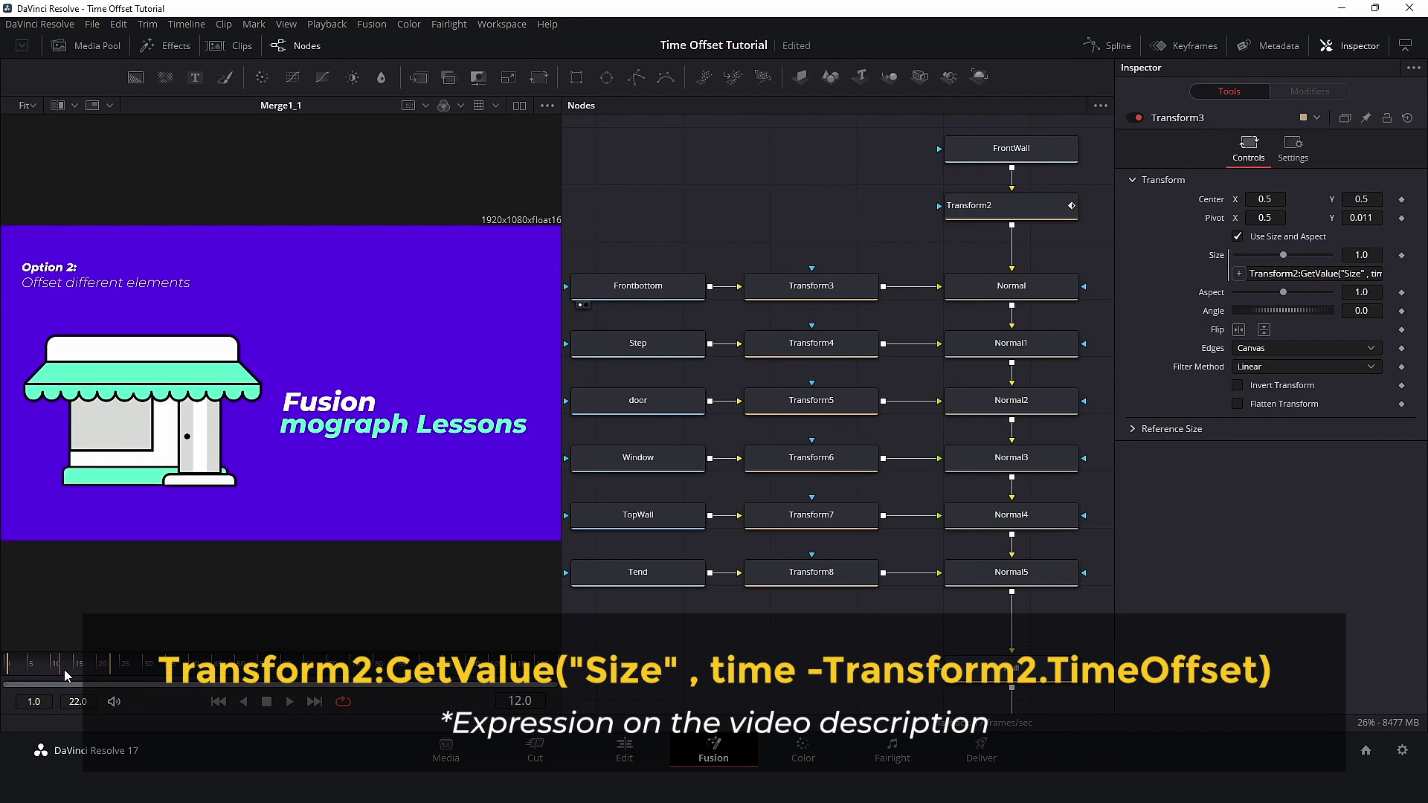
drag(21, 673, 97, 673)
click(1261, 275)
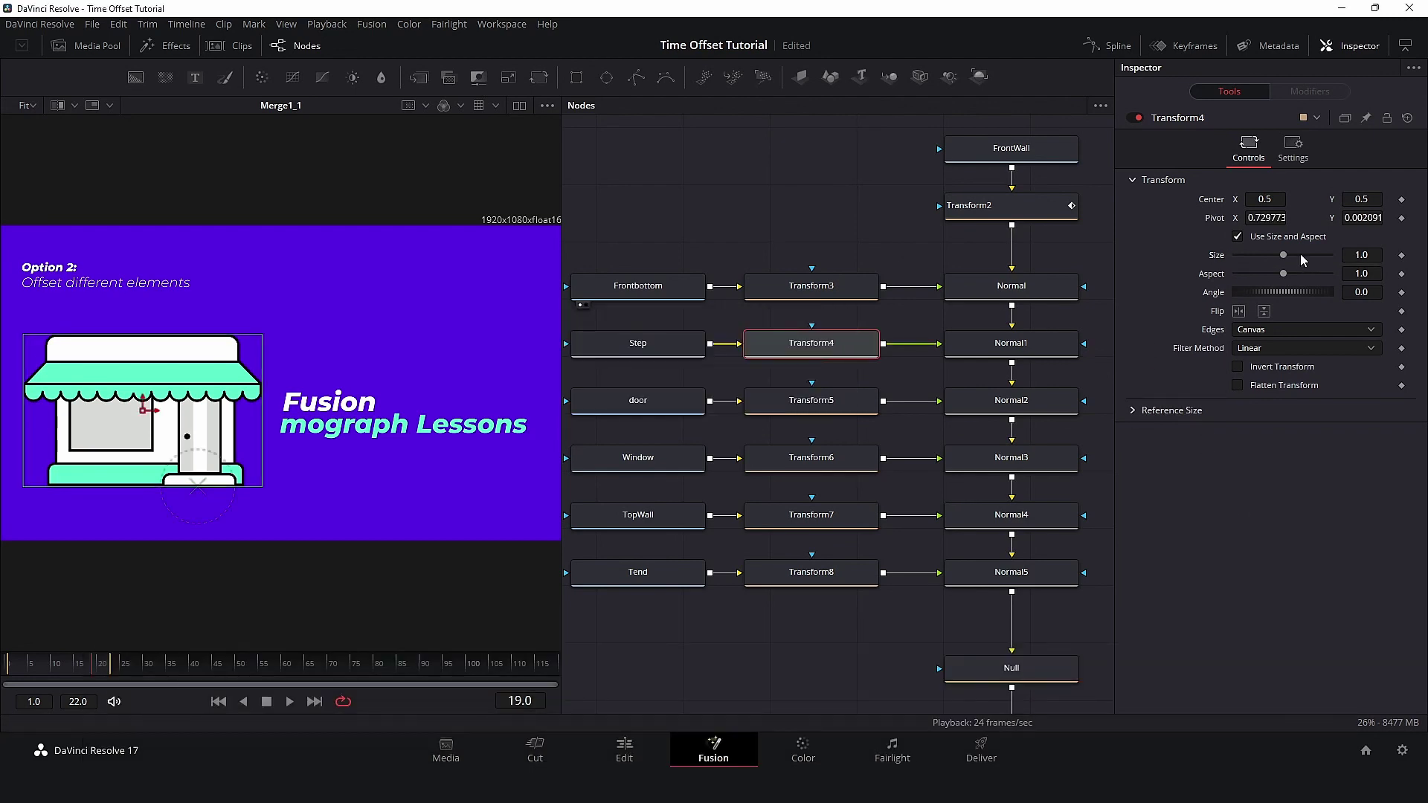
Give Transform4's Size a delayed GetValue expression referencing the previous transform's Size
right_click(1302, 257)
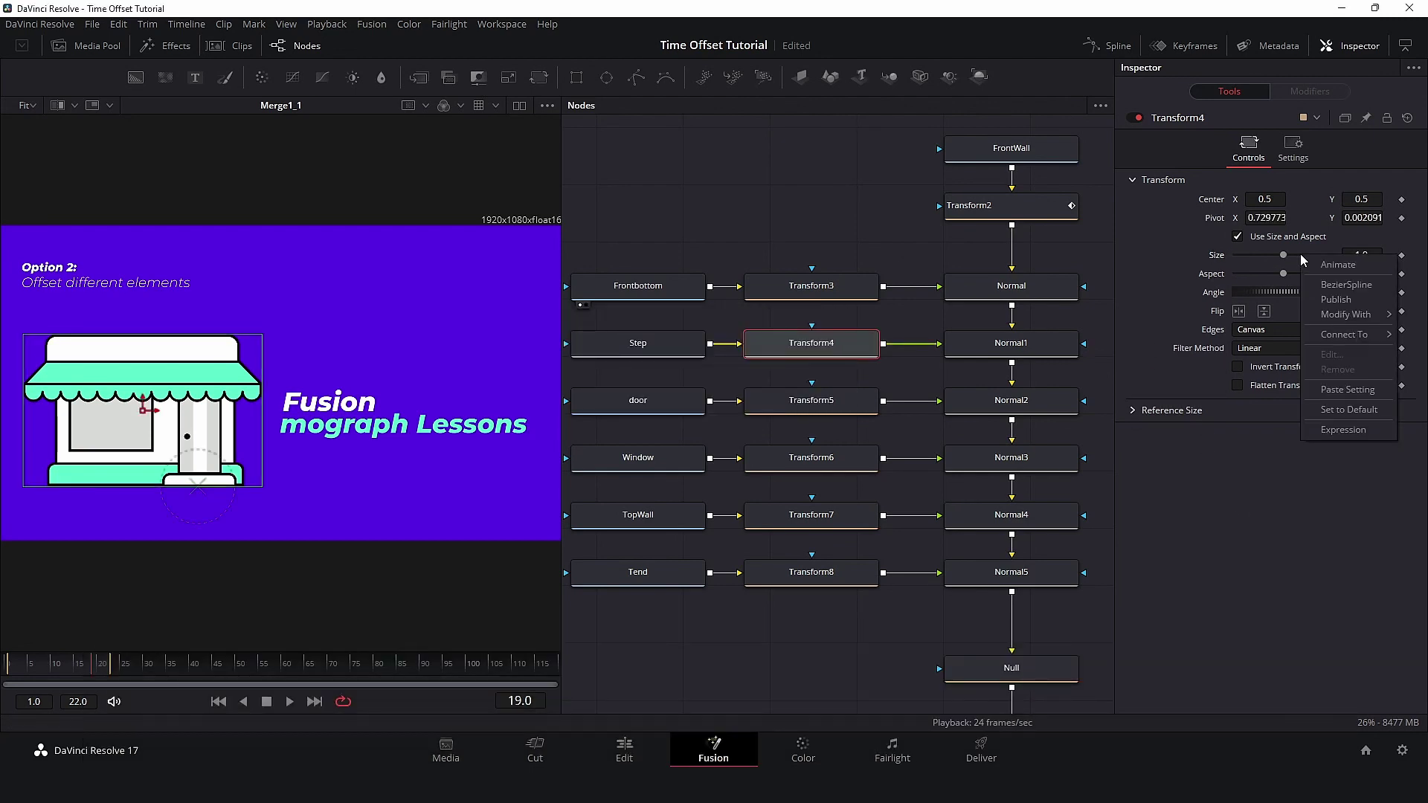
click(1356, 429)
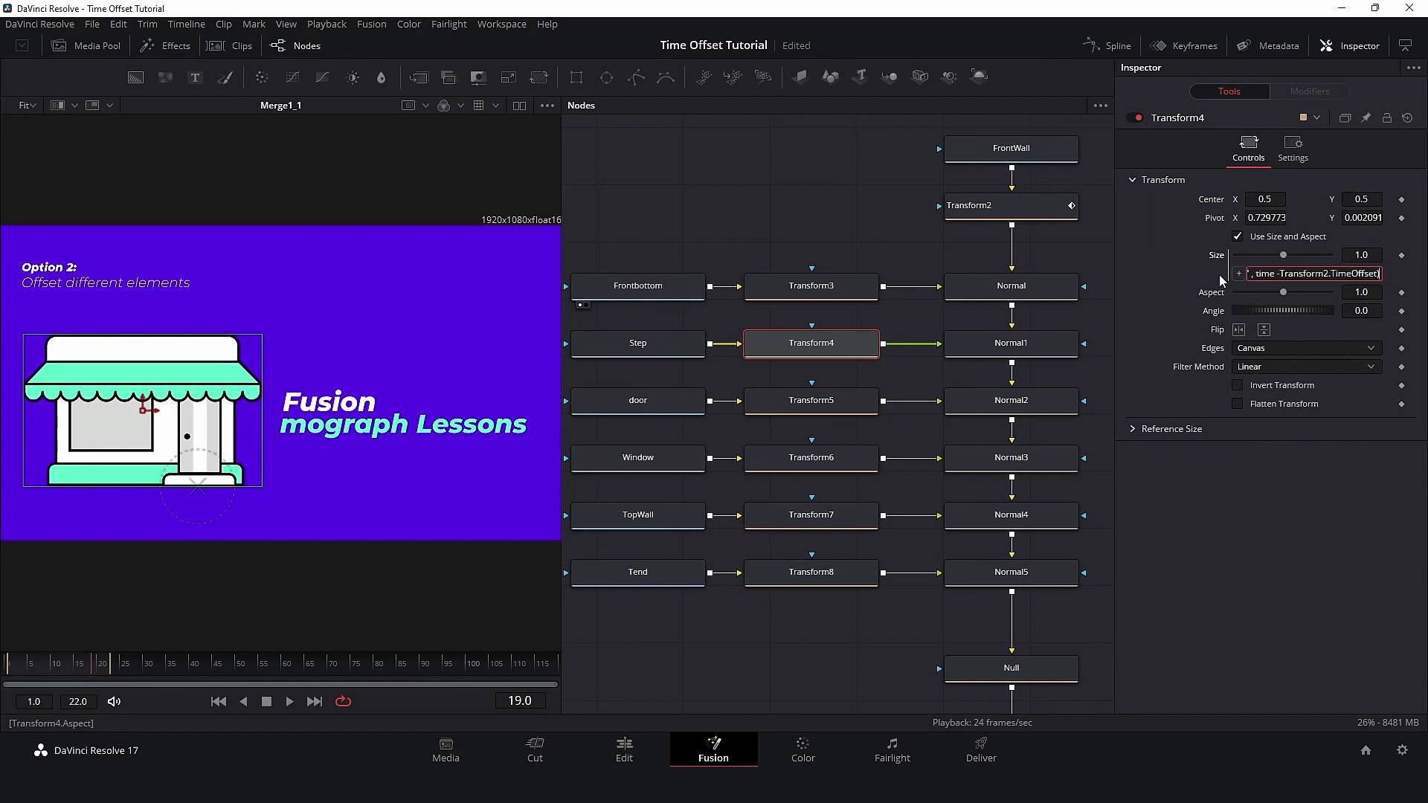
key(Return)
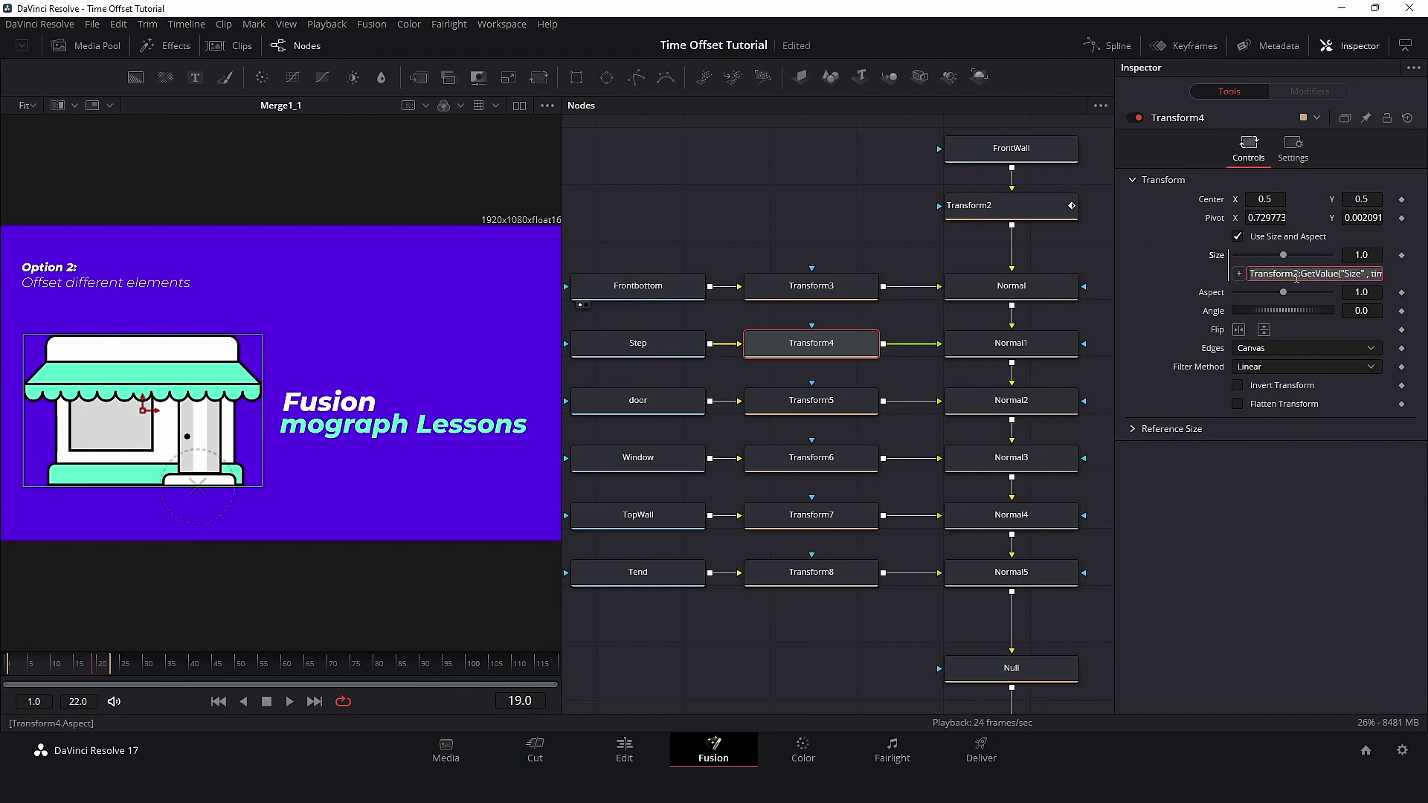
click(1296, 275)
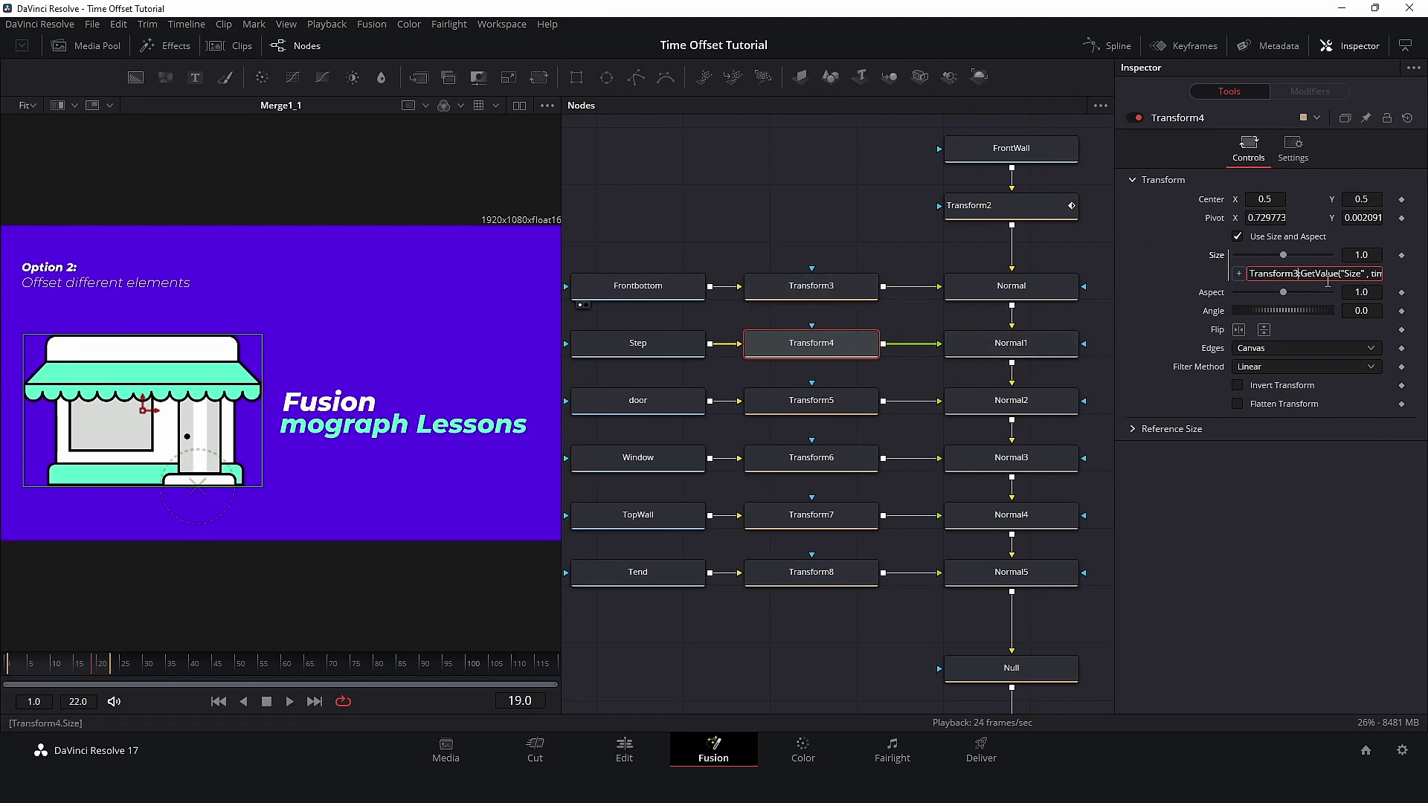
key(Return)
Paste the delayed Size expression onto Transform5 through Transform7, each following its predecessor
click(815, 402)
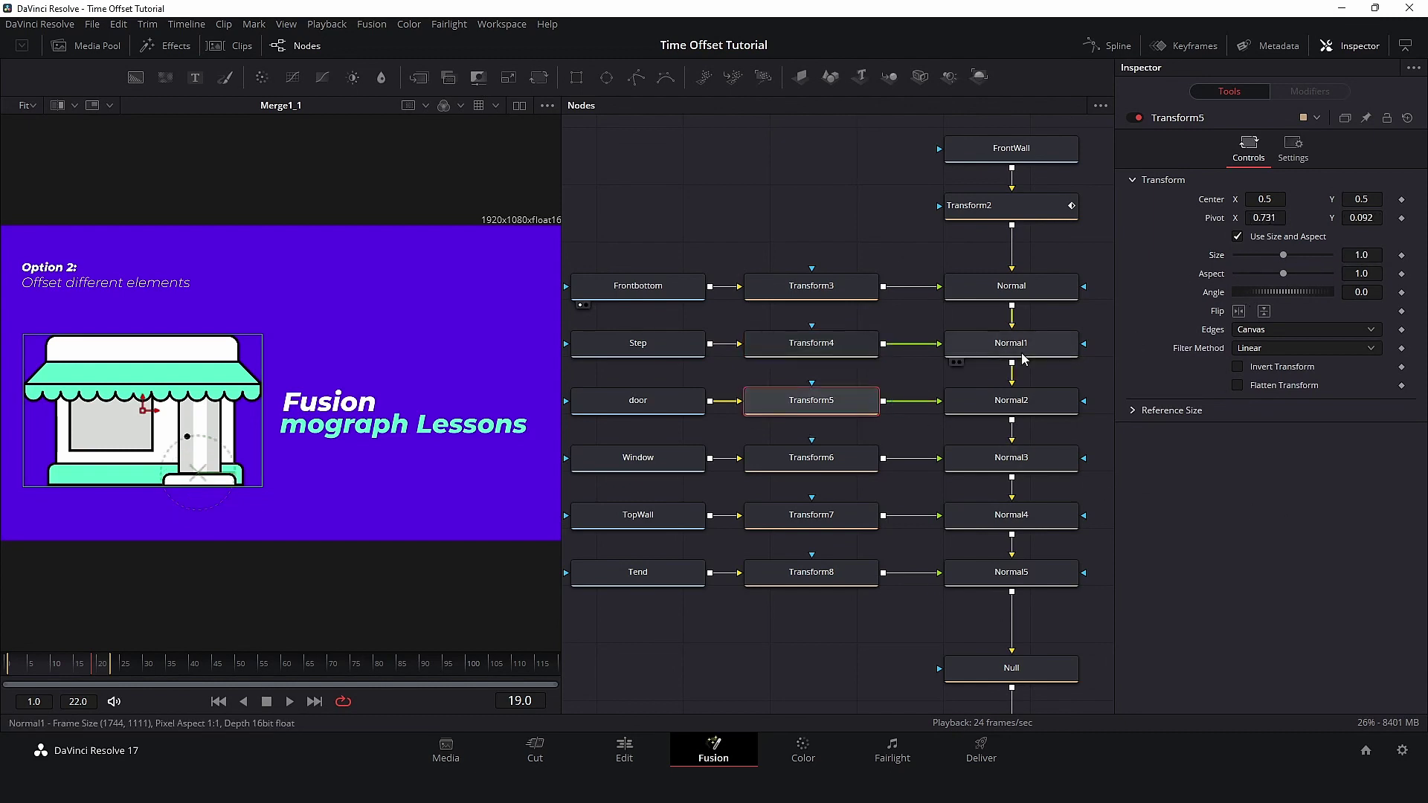
right_click(1237, 258)
click(1278, 430)
key(ctrl+v)
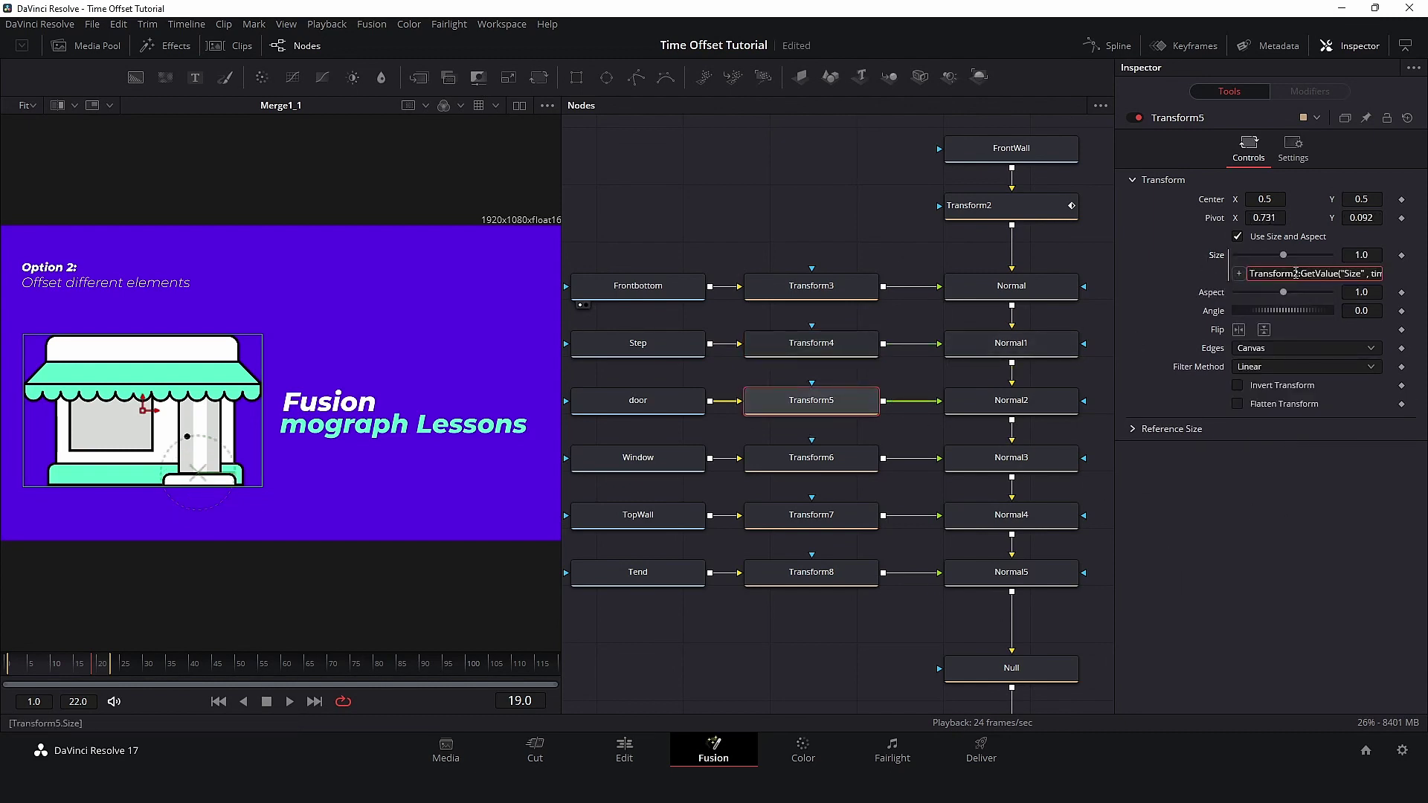
click(826, 459)
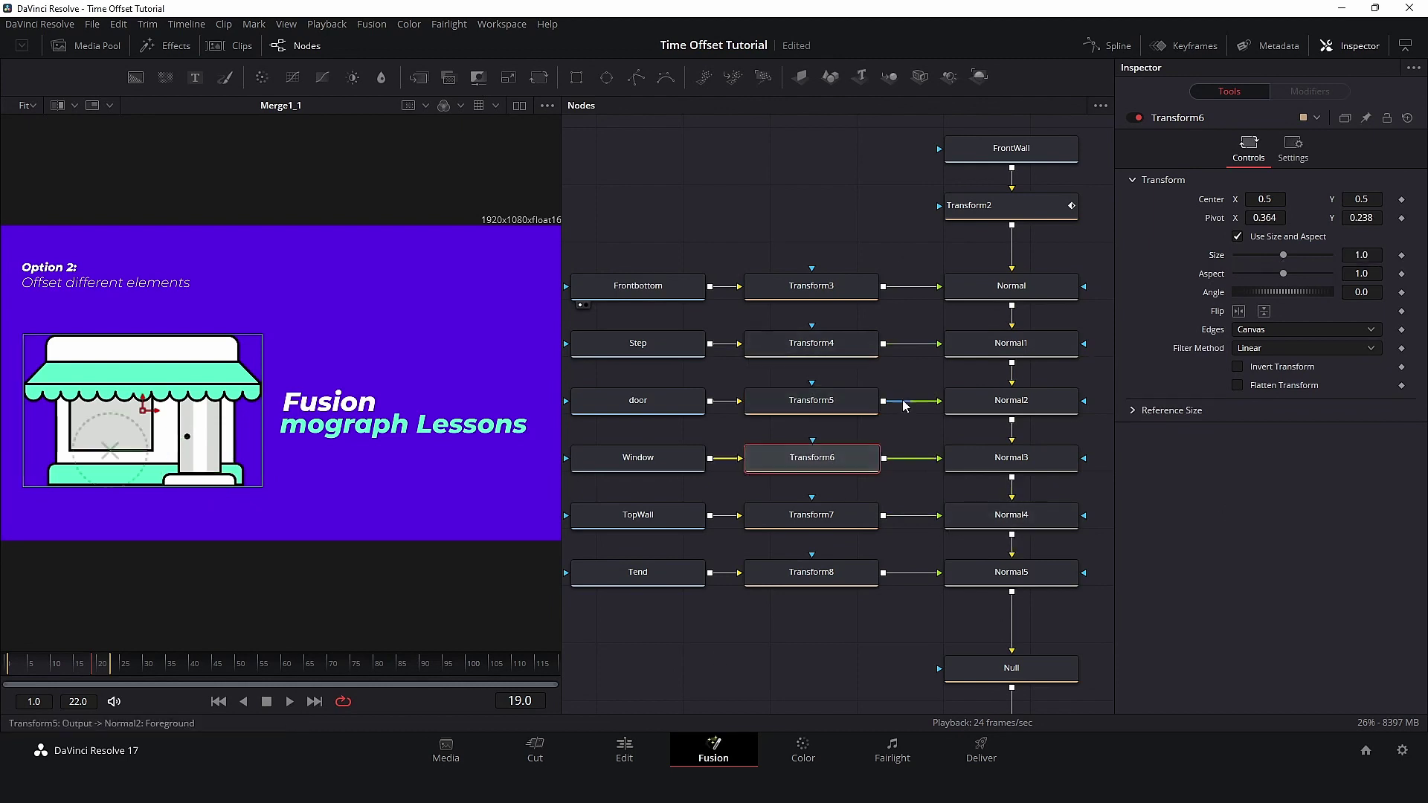
click(813, 513)
right_click(1239, 256)
click(1277, 431)
key(ctrl+v)
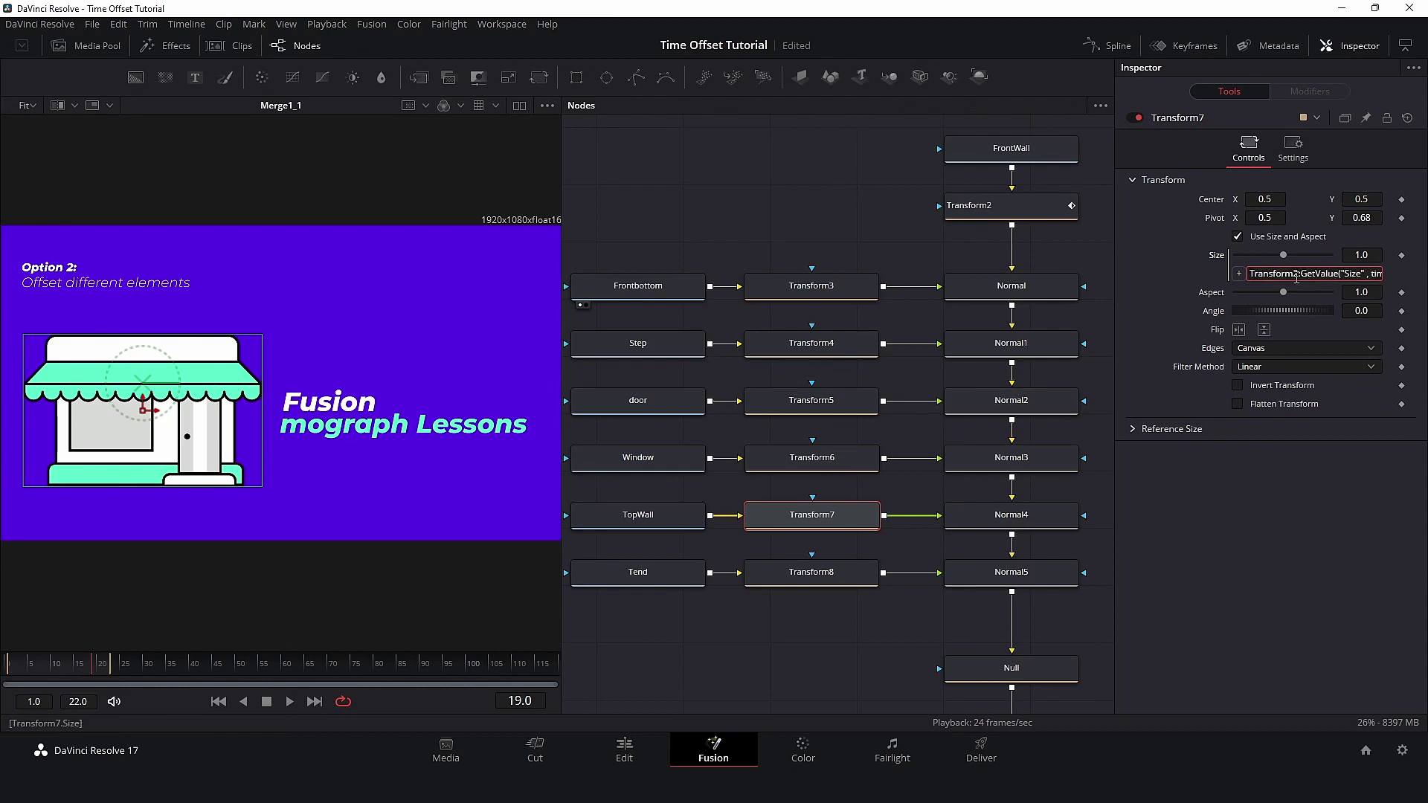
Link Transform8's Size to Transform7 the same way and play from the start to check the cascade
click(811, 572)
right_click(1275, 256)
click(1312, 430)
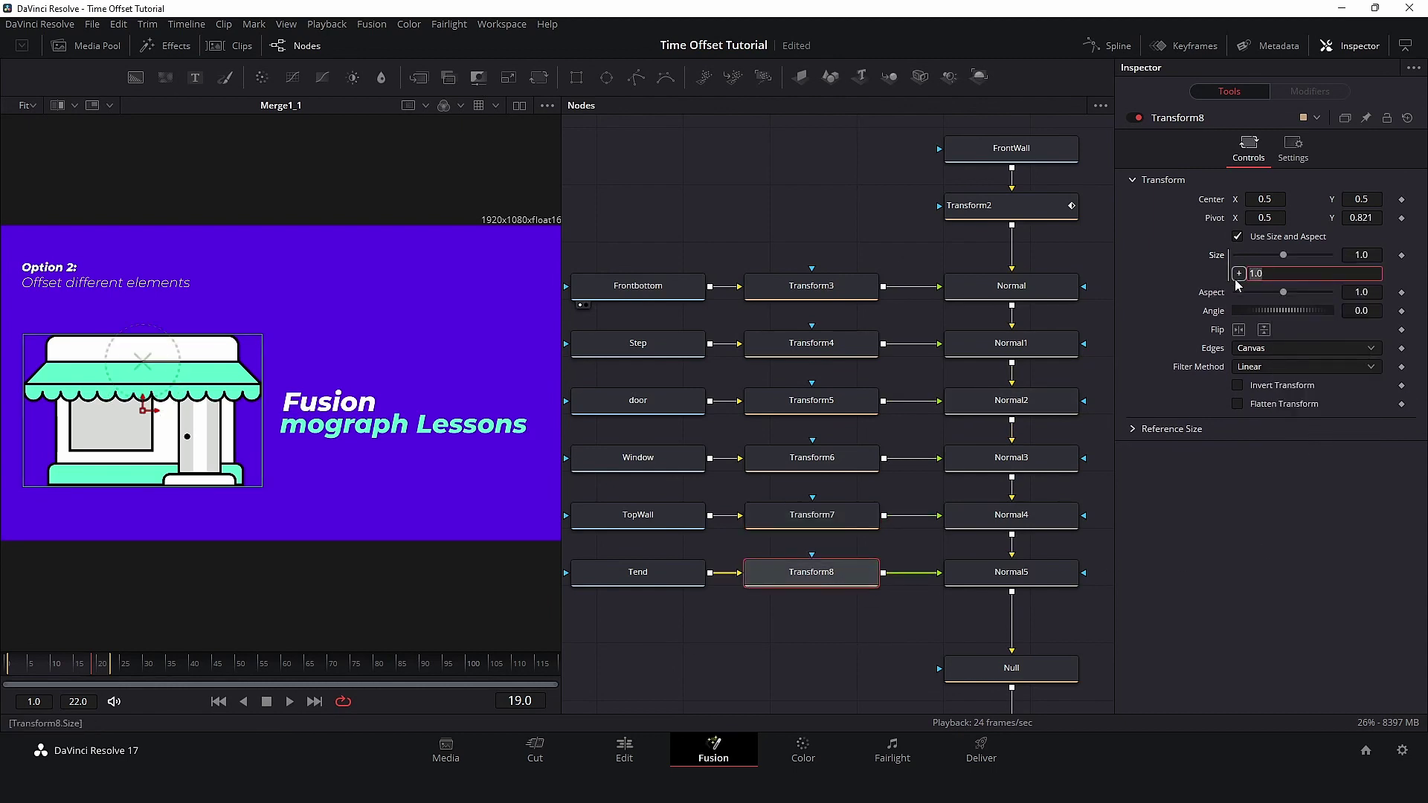
key(ctrl+v)
key(Return)
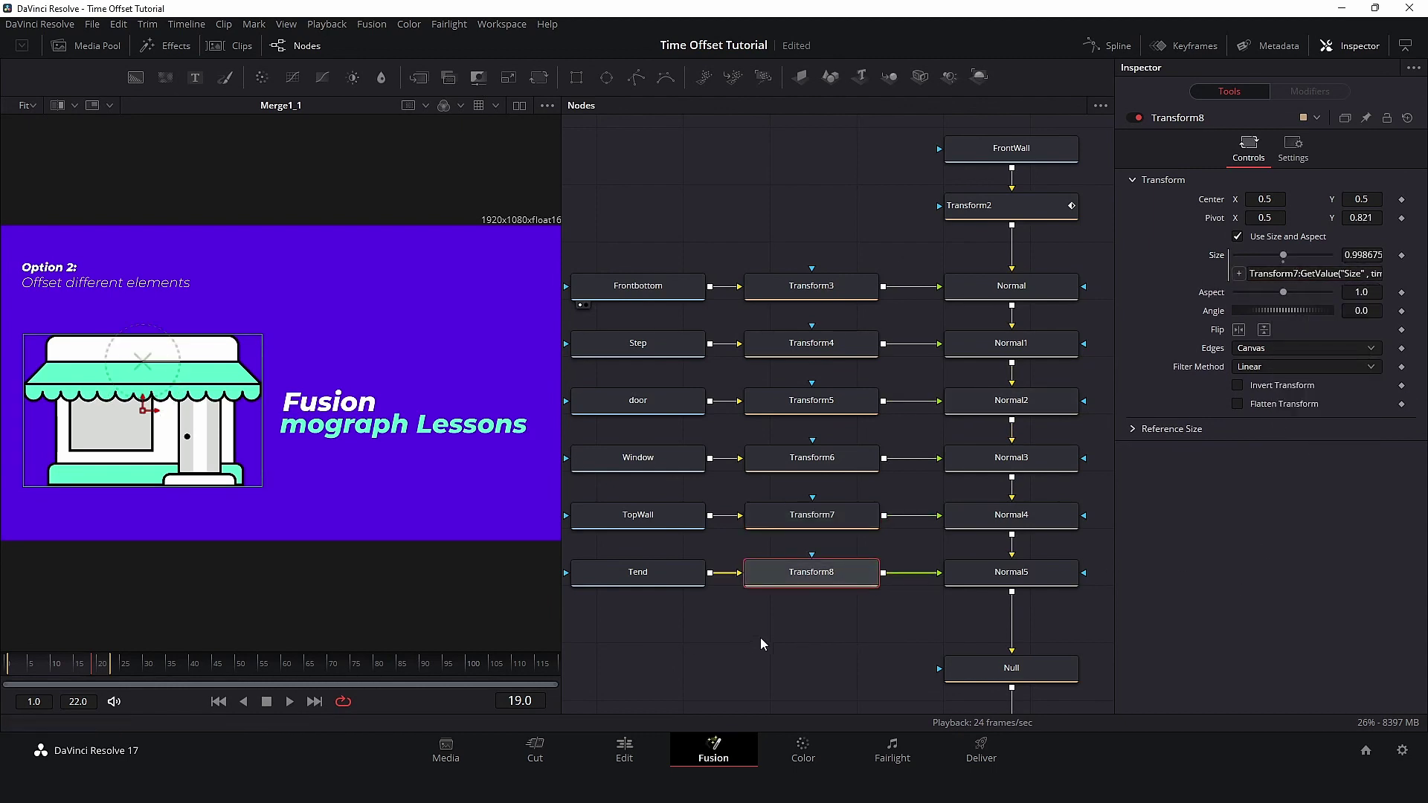
click(218, 701)
click(289, 701)
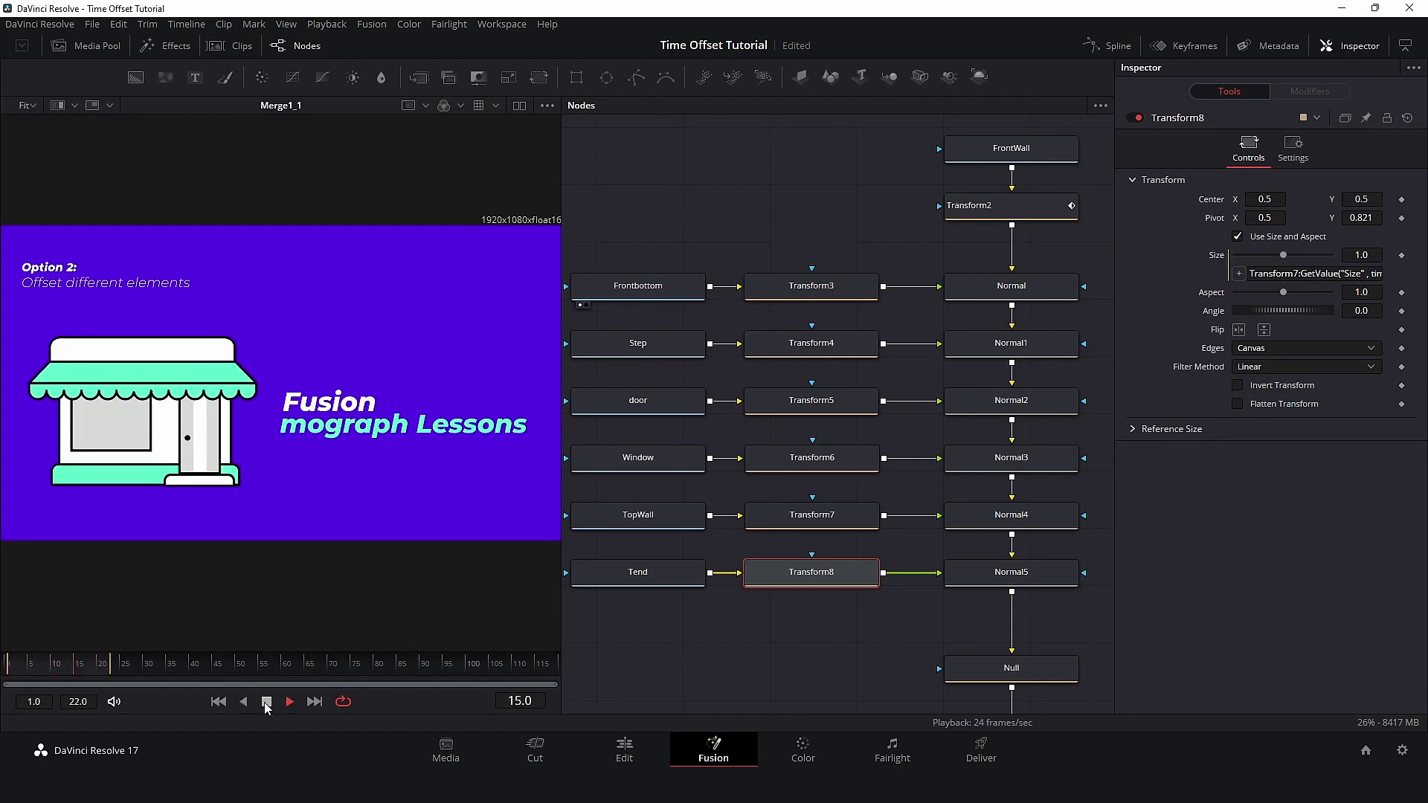
Set Transform2's Time Offset to 2 and play back the piece-by-piece storefront build
click(265, 704)
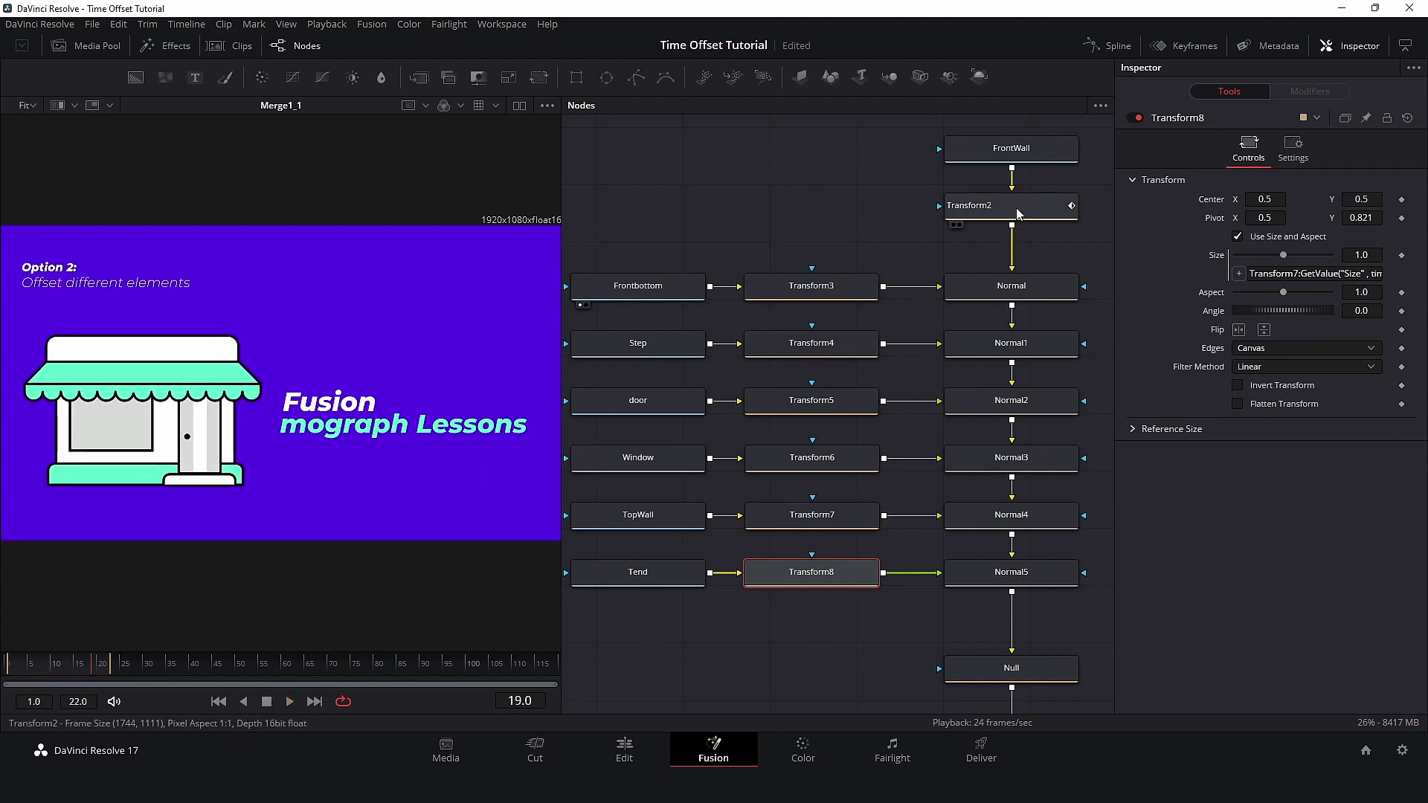
click(1017, 214)
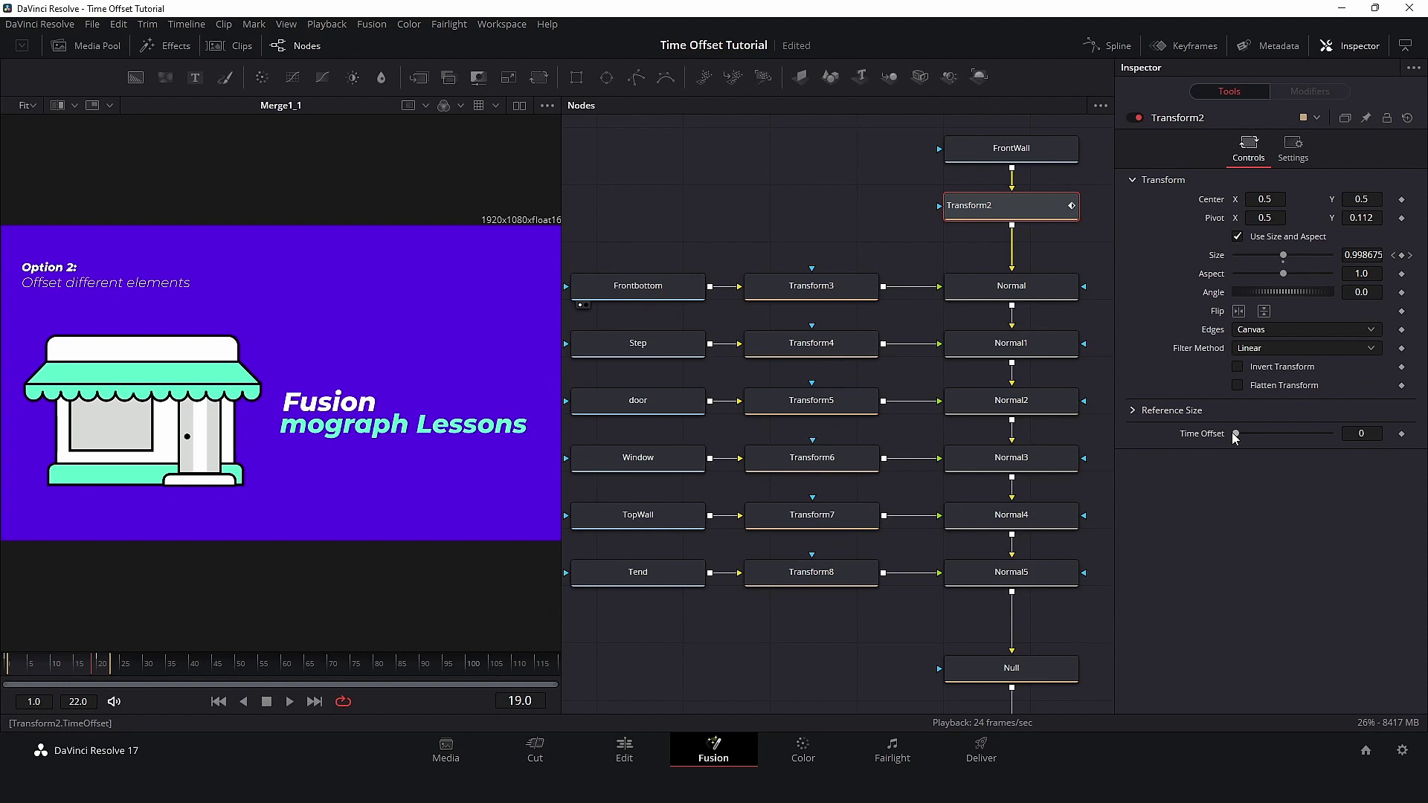
drag(1235, 438, 1255, 441)
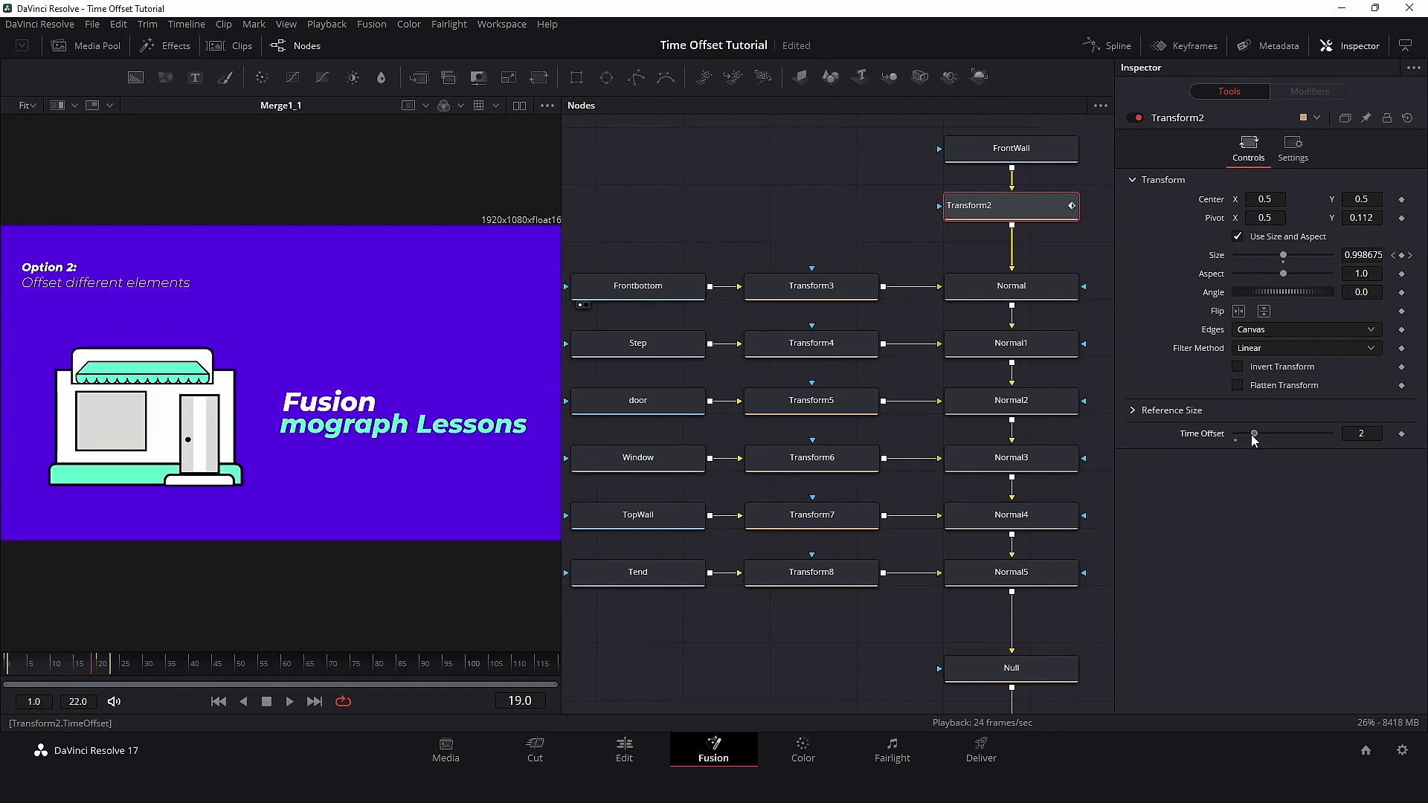
click(291, 702)
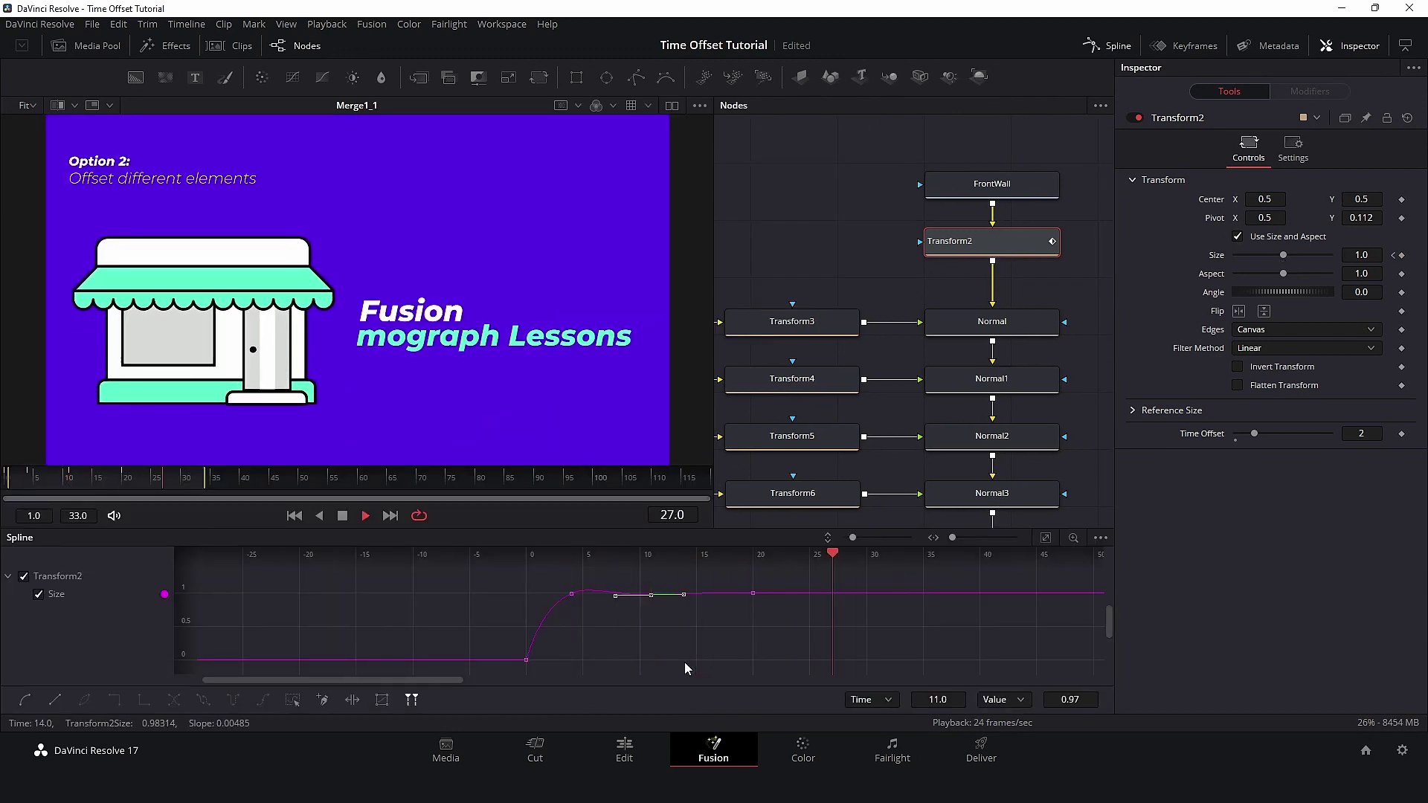
click(342, 515)
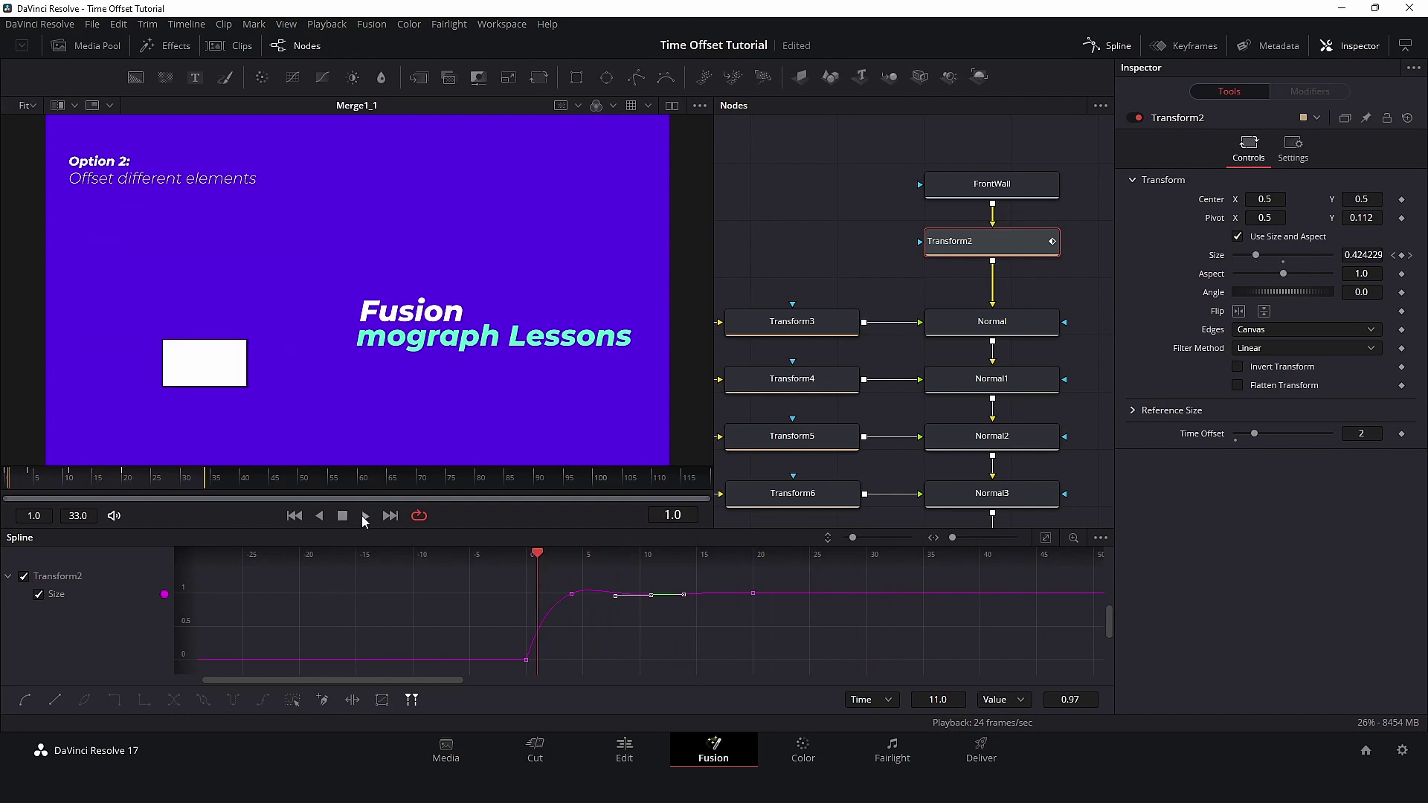
click(365, 516)
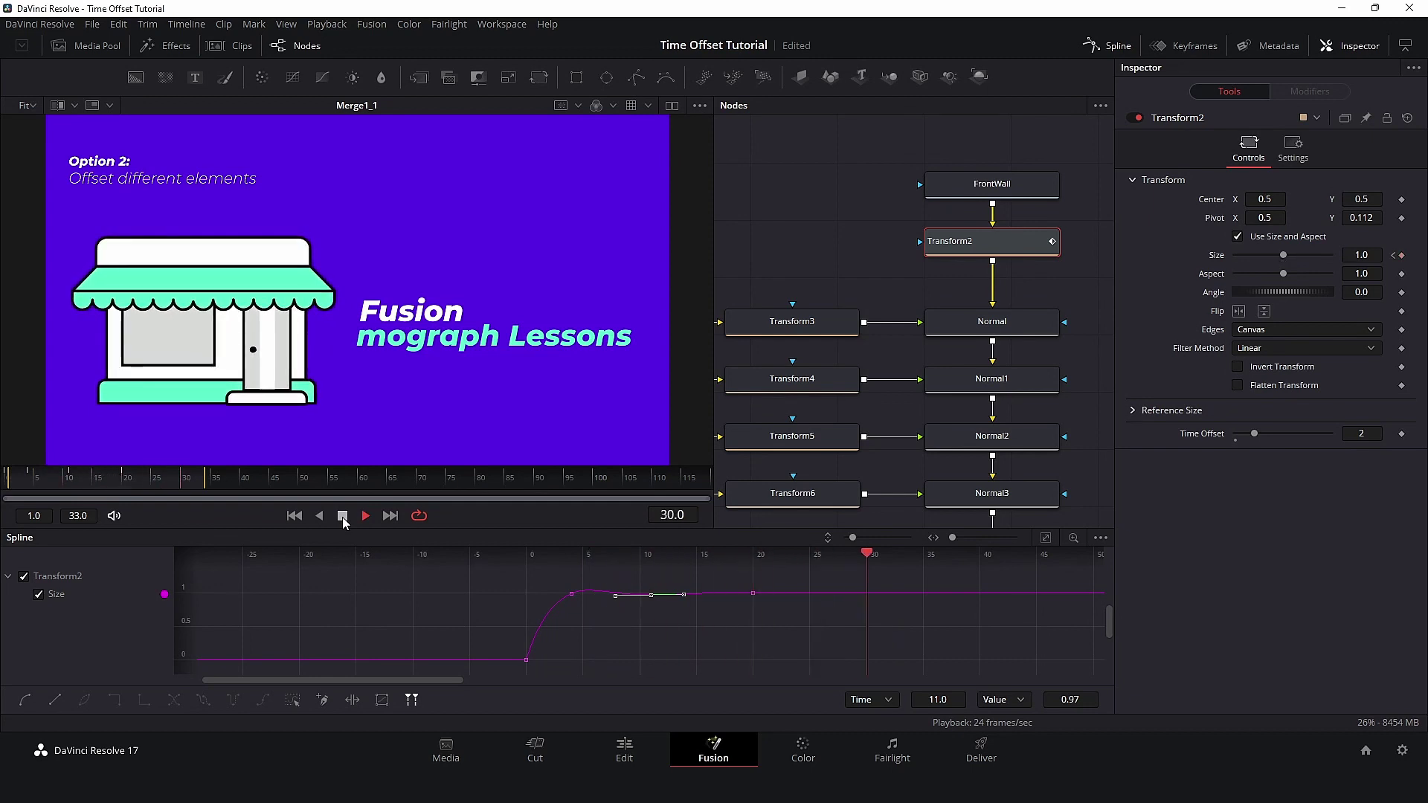
click(342, 515)
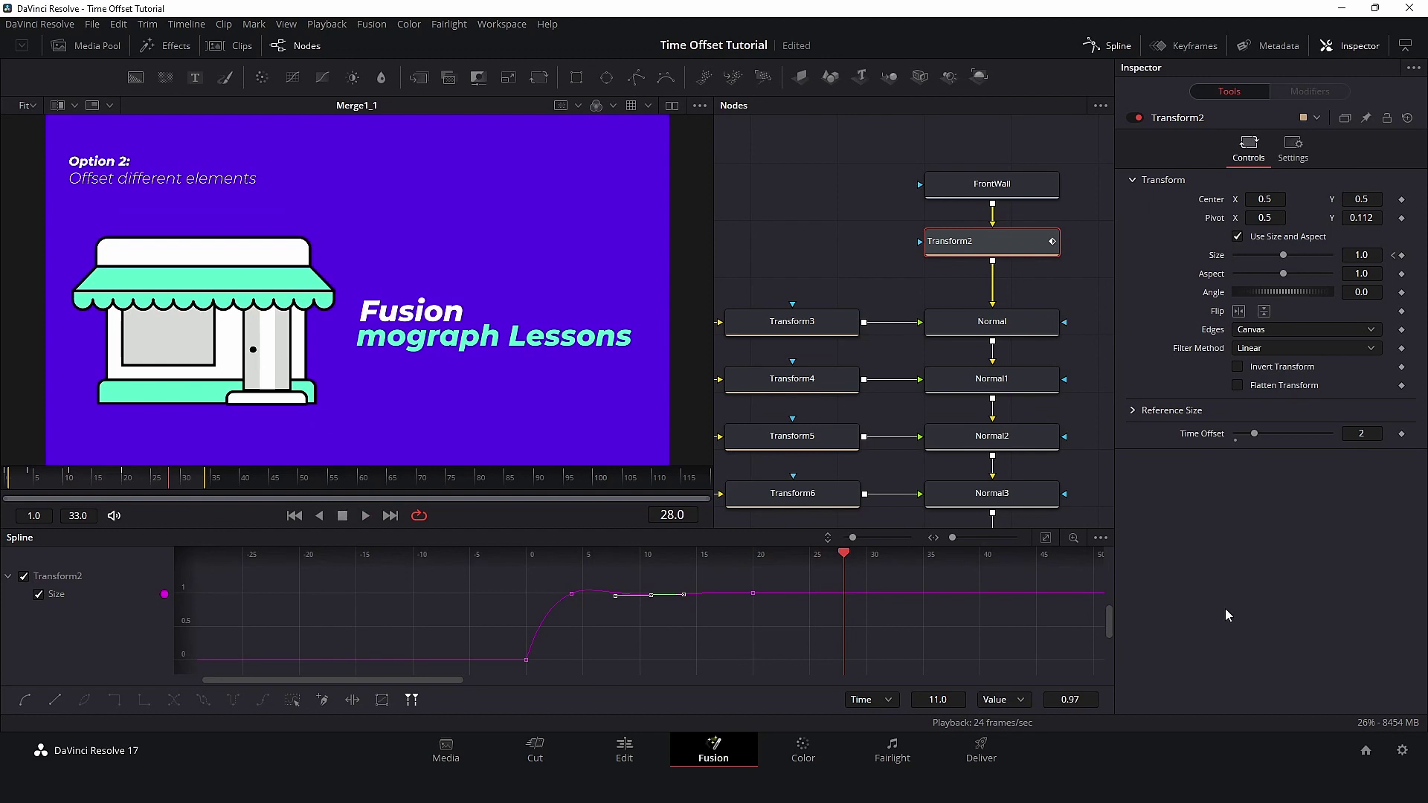
Switch Transform2 to version 3 and import the Out_Elastic.spl spline onto its Size curve
click(1345, 119)
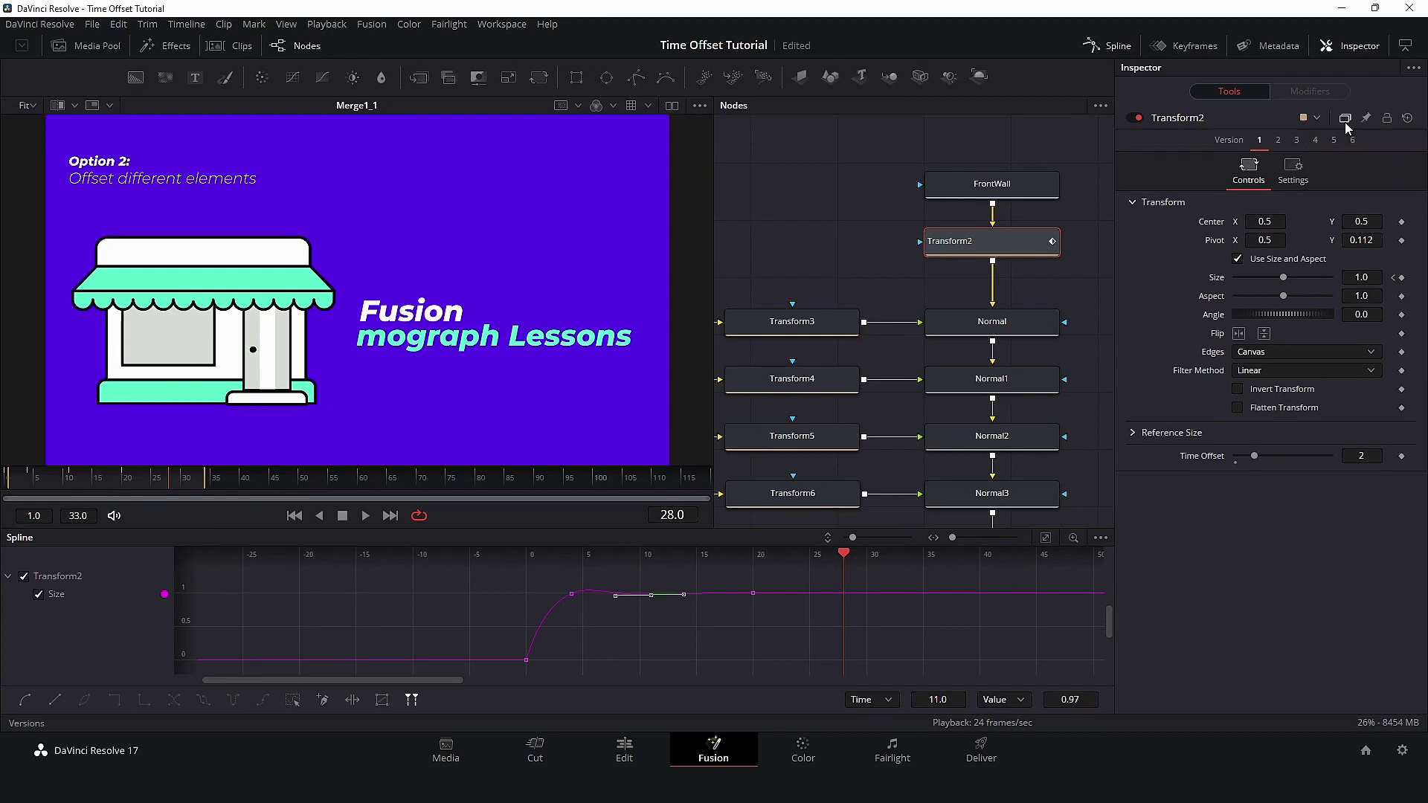
click(1278, 141)
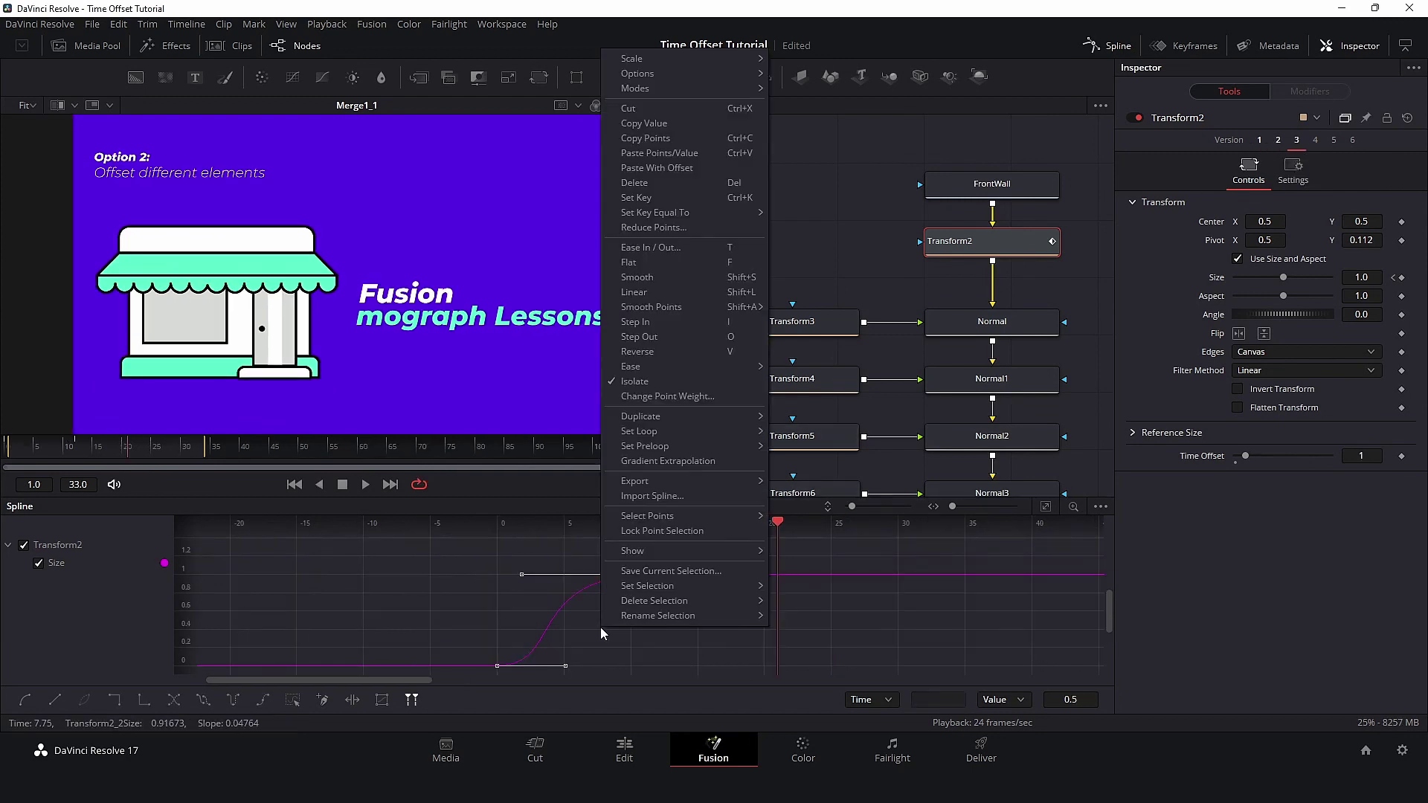
click(652, 496)
click(85, 117)
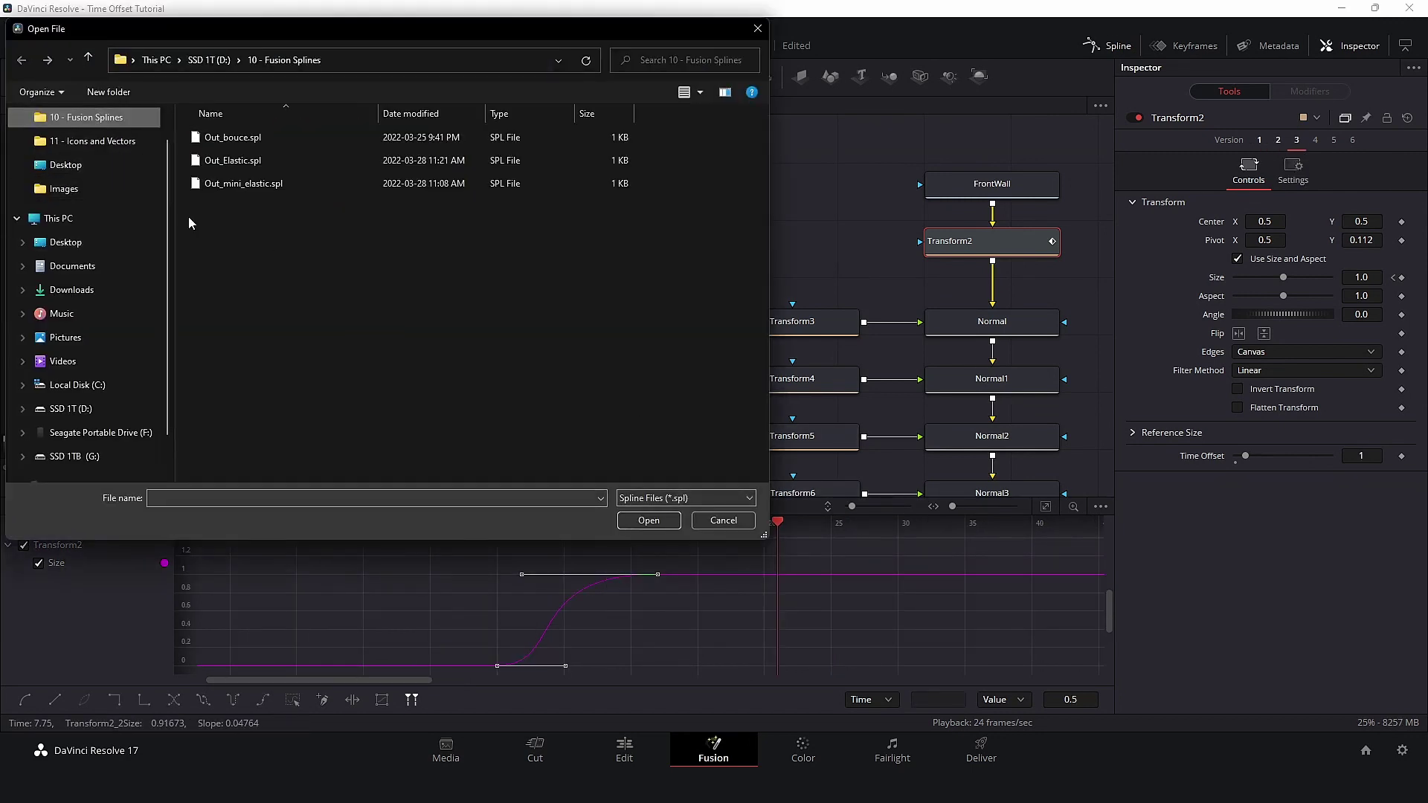
click(265, 160)
click(649, 520)
Scale the elastic Size keys up so the curve settles at 1.0, then play the animation
drag(777, 523, 891, 525)
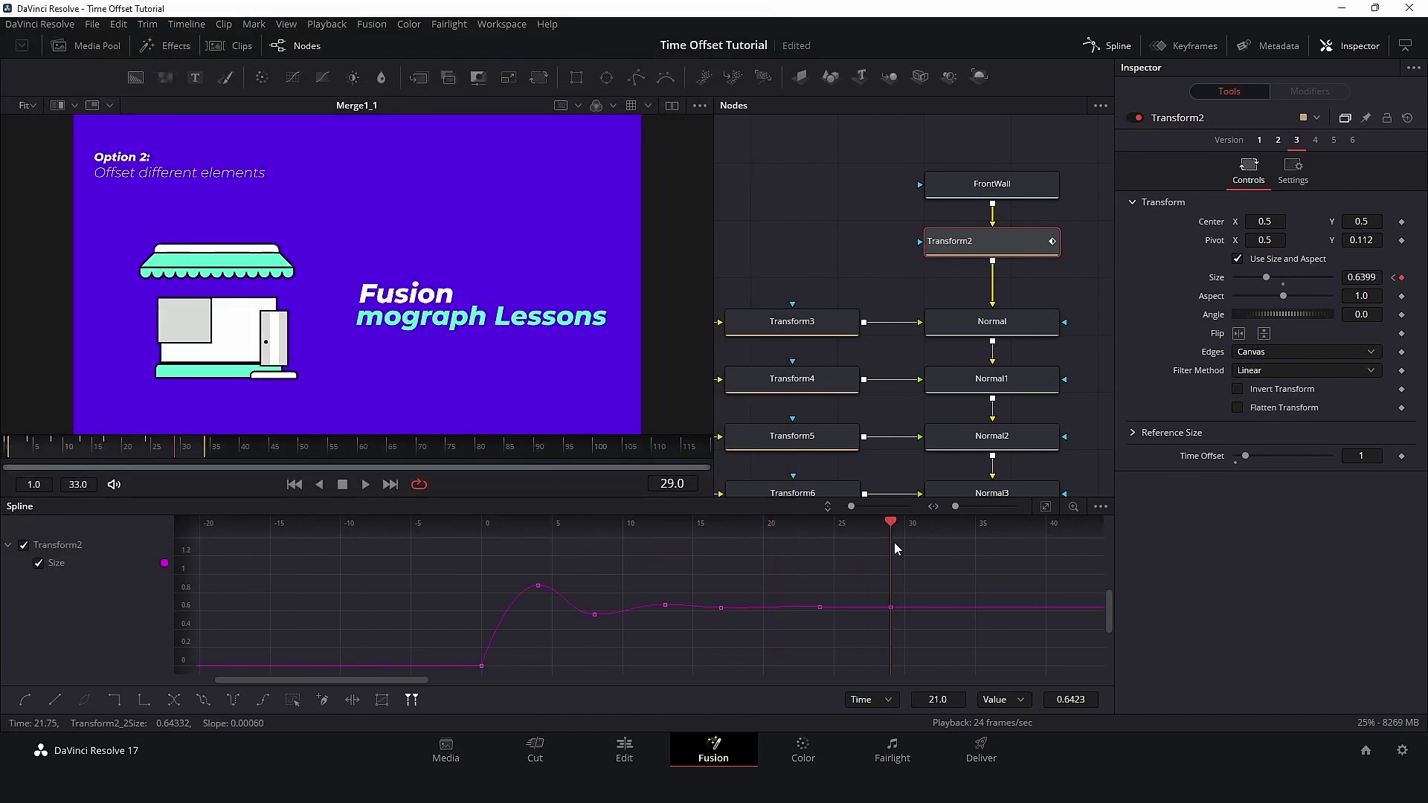
click(381, 700)
drag(684, 585, 684, 541)
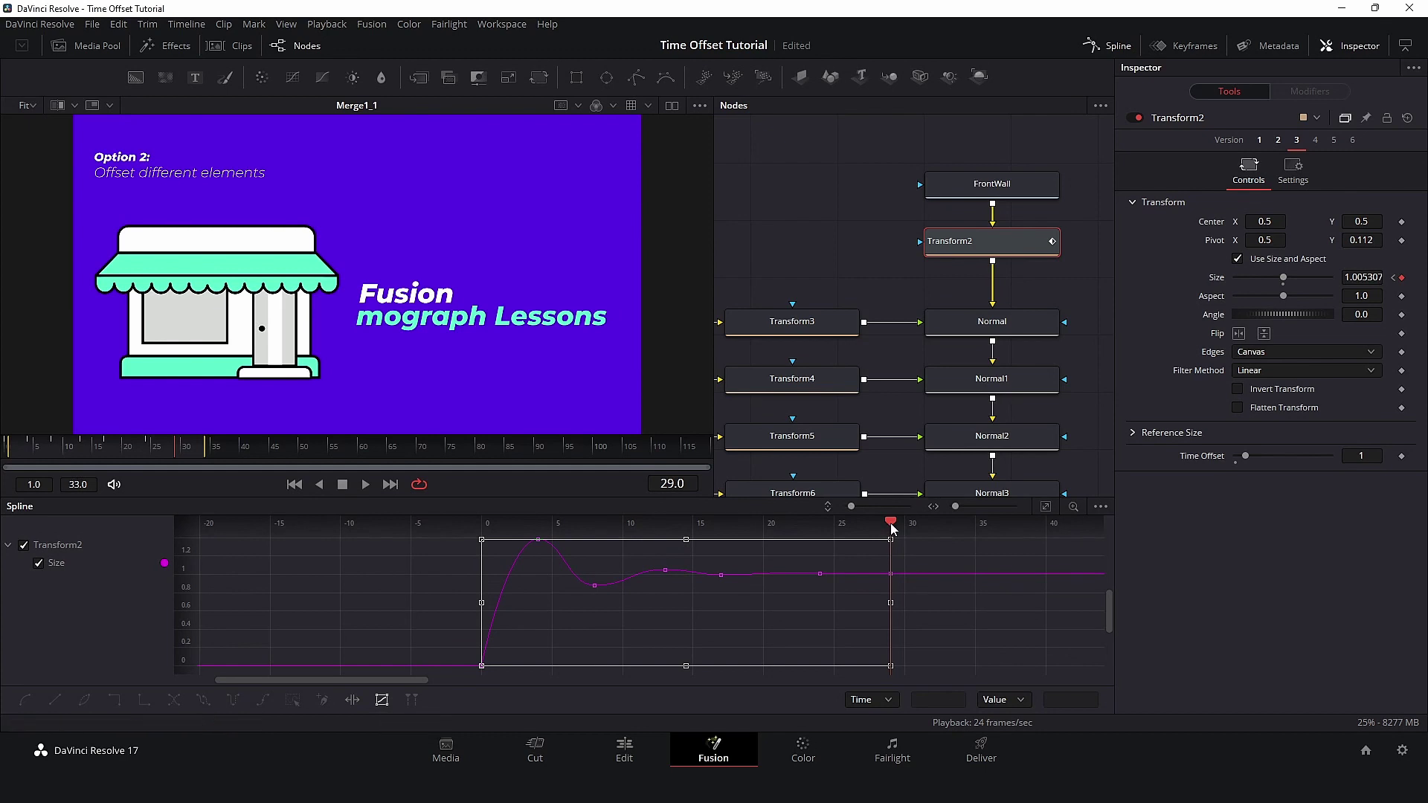
drag(891, 523, 483, 525)
click(381, 700)
key(space)
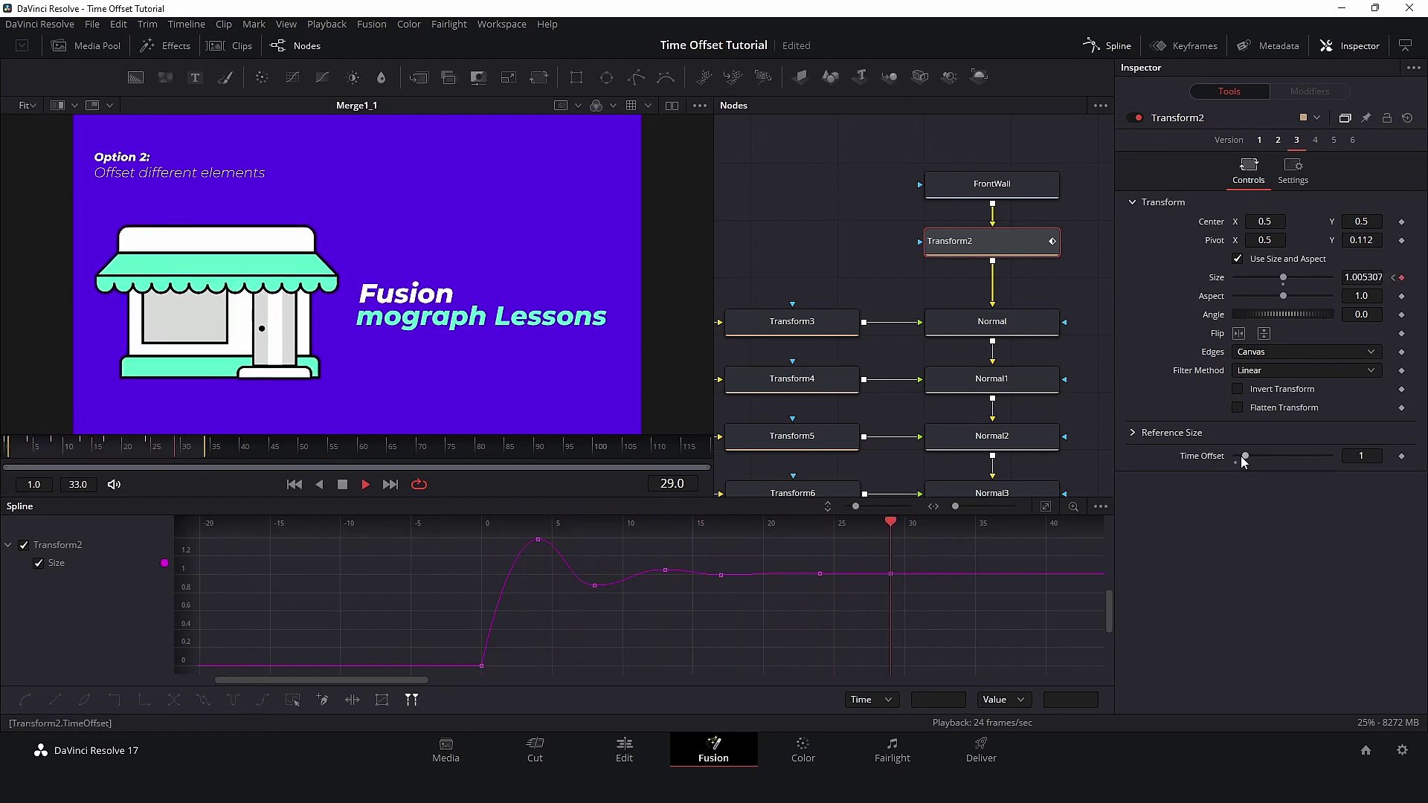
drag(1245, 456, 1234, 456)
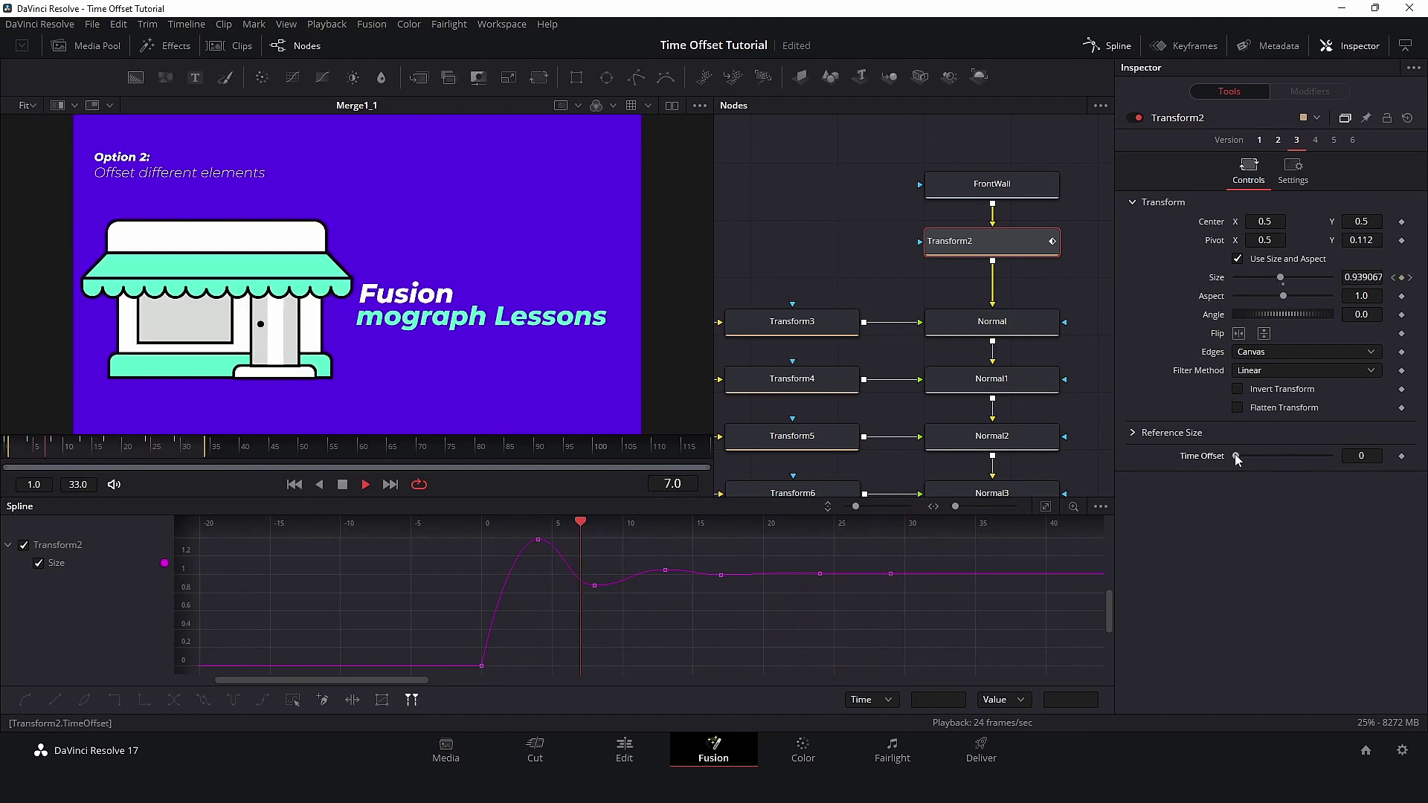
drag(1236, 455, 1244, 455)
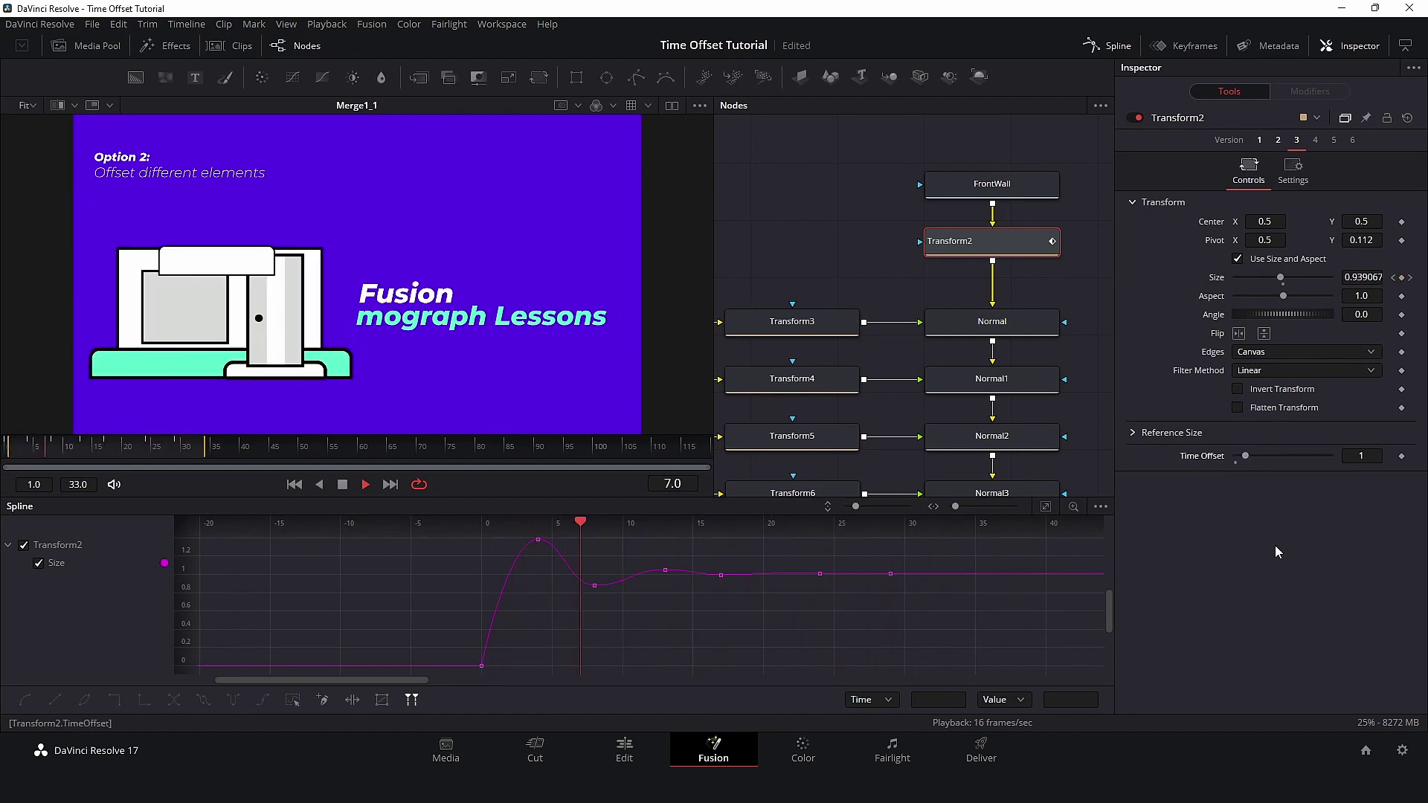